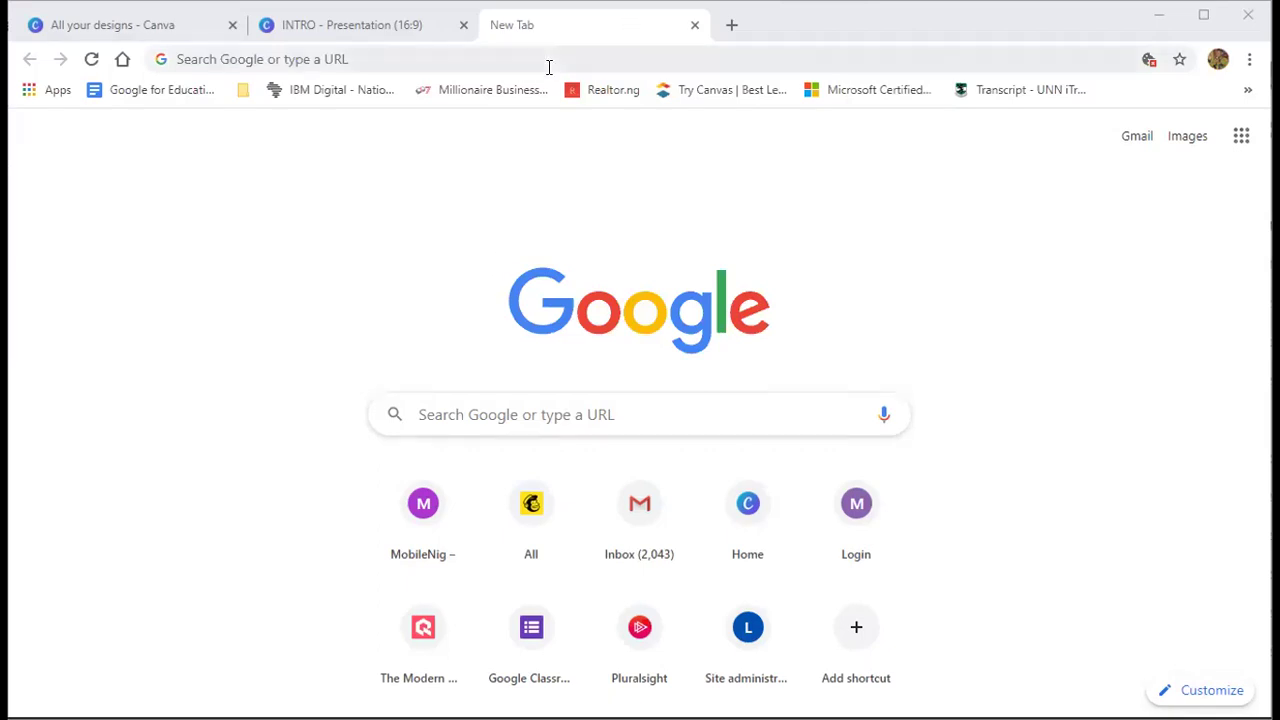
key(ctrl+l)
text(facebook)
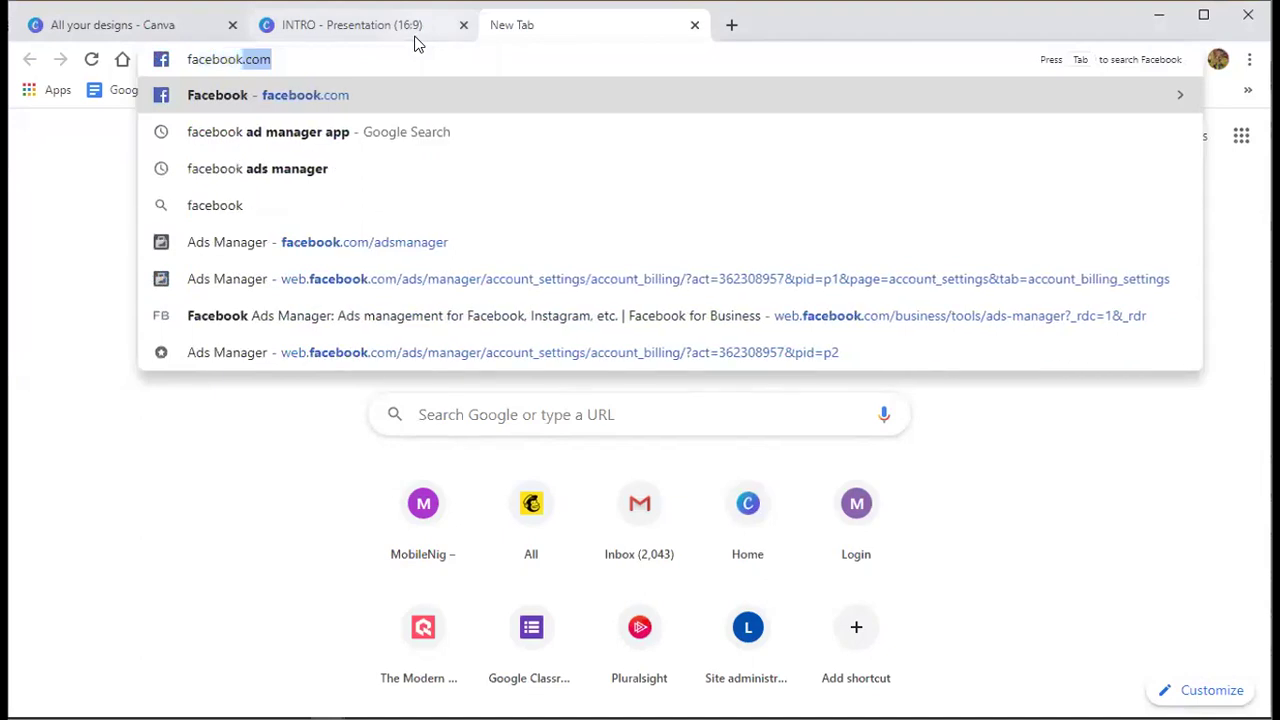
text(.com/ads)
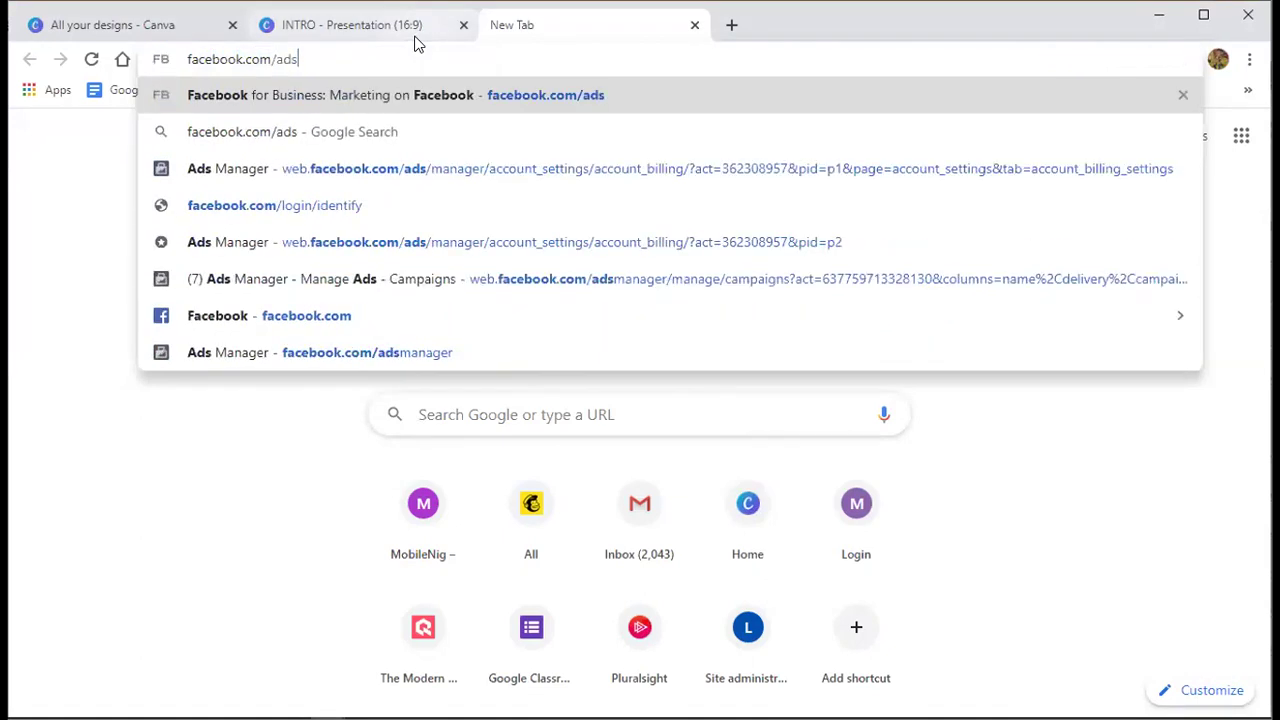
text(manager)
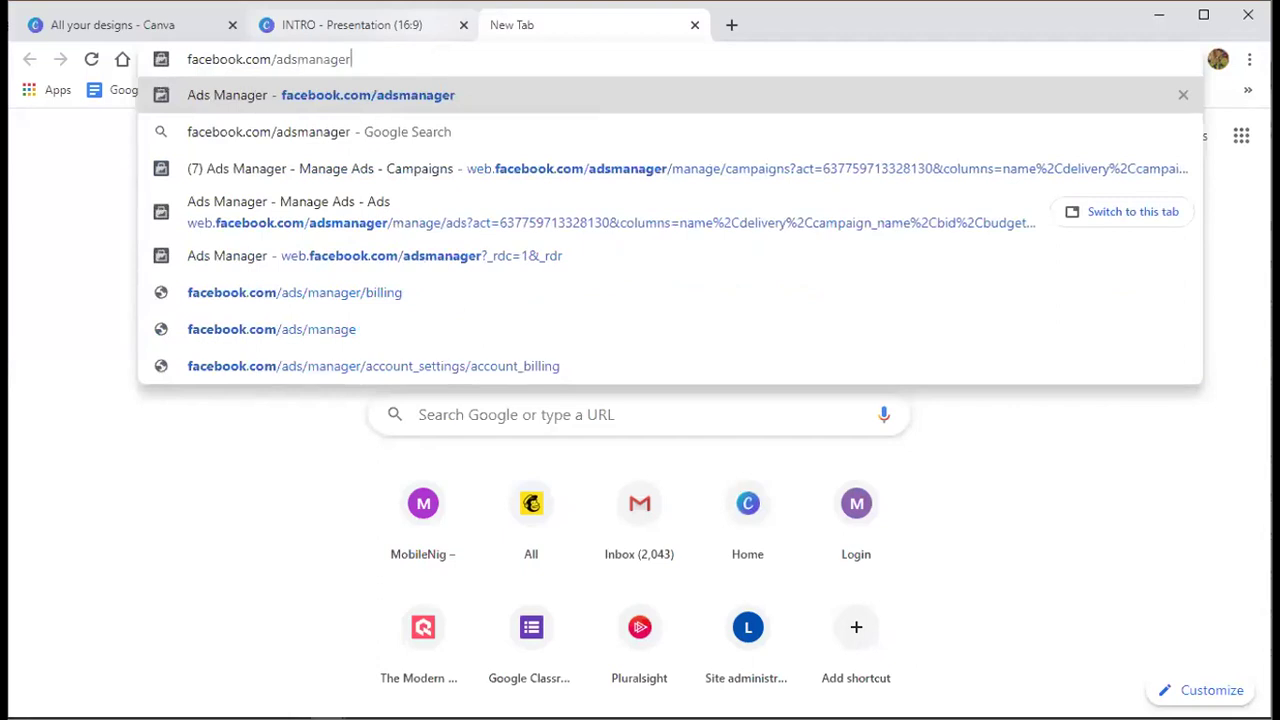
- Set the browser's page zoom to 110%
click(1249, 59)
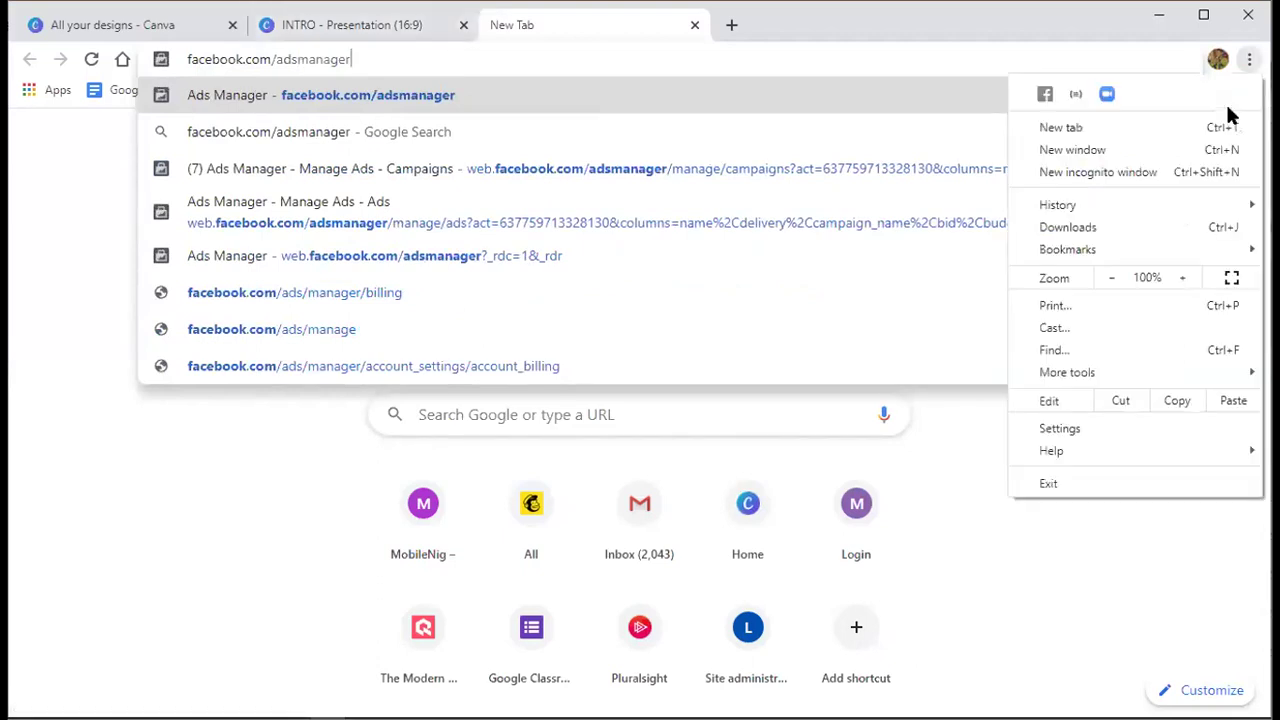
click(1186, 280)
click(1186, 280)
click(1186, 280)
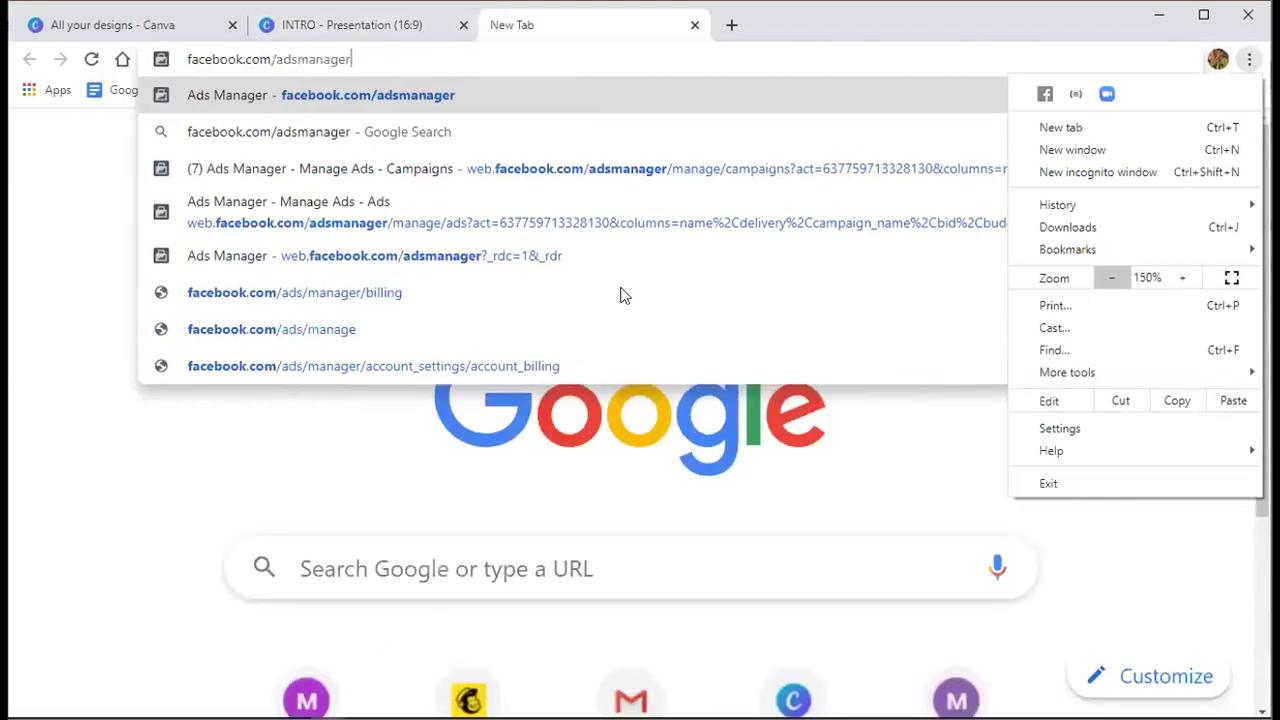
click(1107, 277)
click(1104, 277)
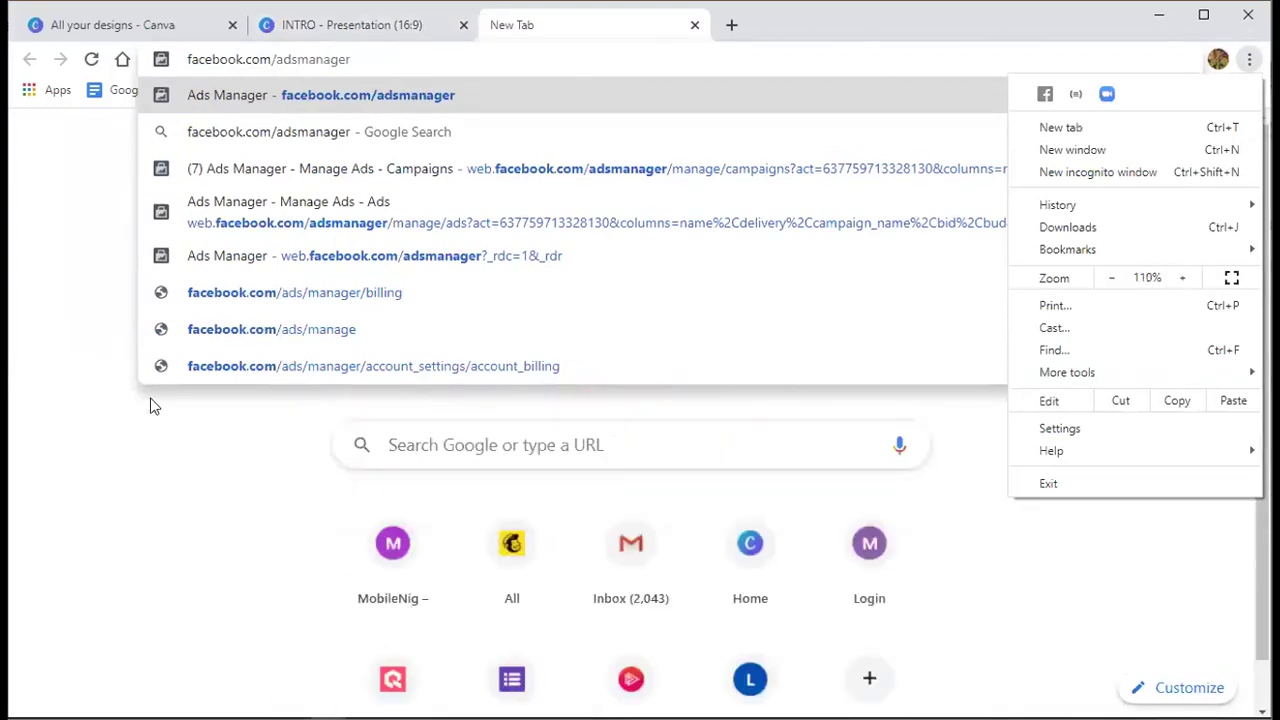
click(149, 405)
- Open the Facebook Ads Manager page at facebook.com/adsmanager
click(351, 60)
click(482, 440)
click(482, 440)
text(fac)
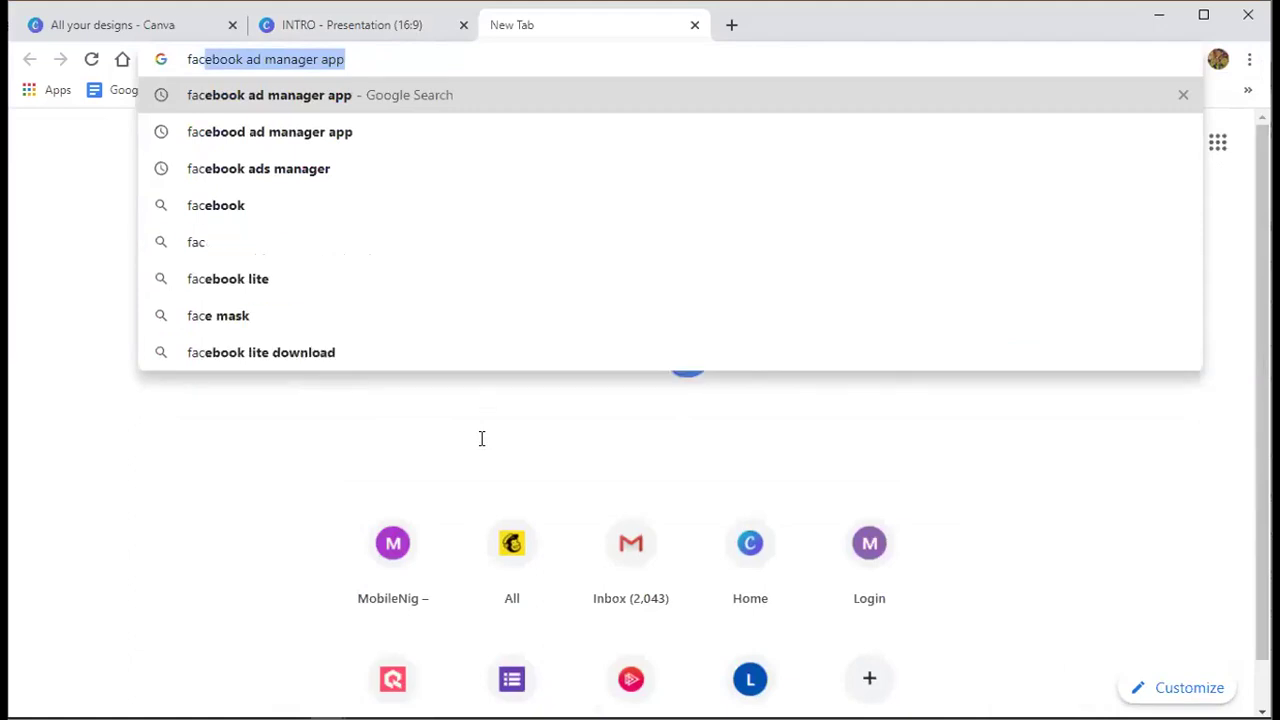
click(414, 477)
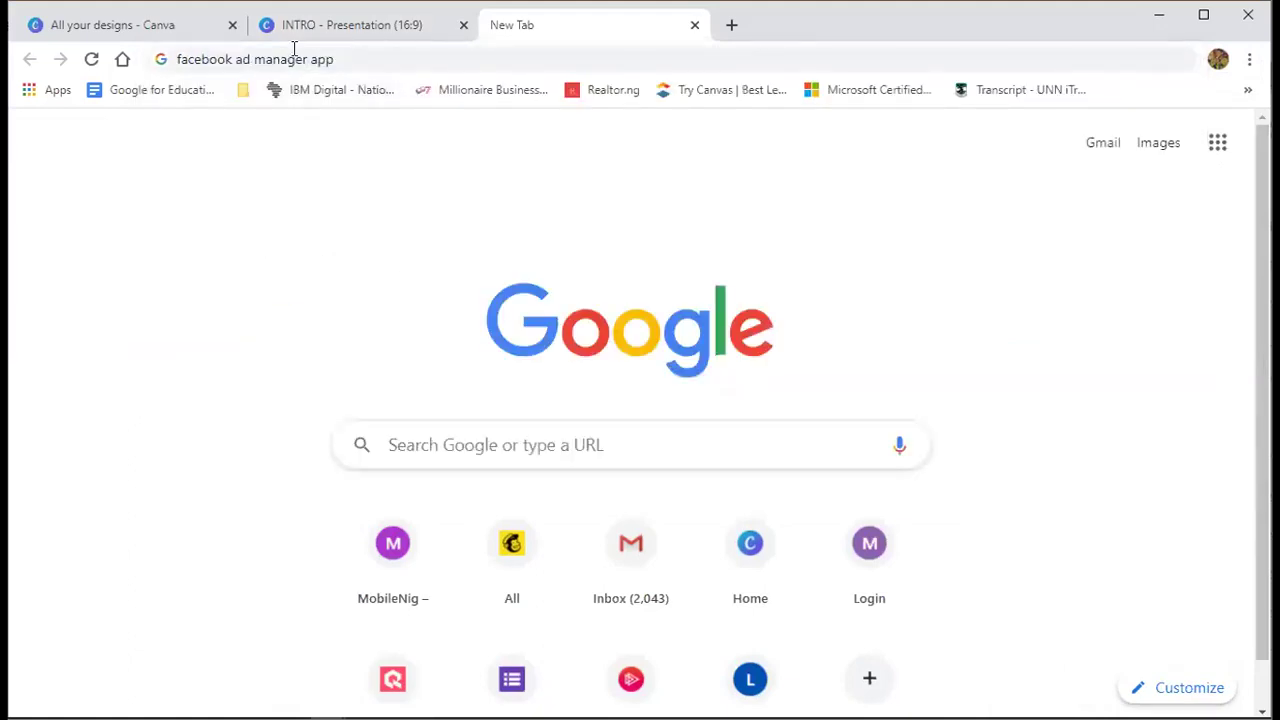
drag(336, 59, 228, 58)
text(.com)
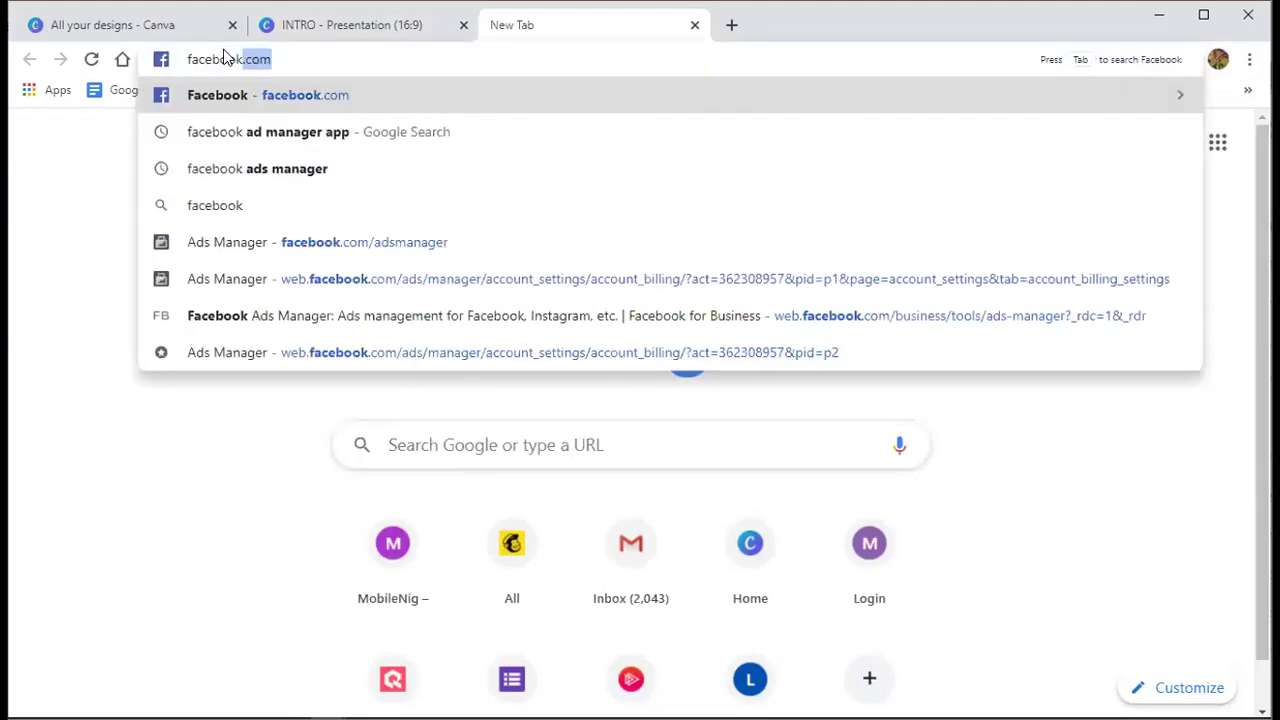
text(/adsman)
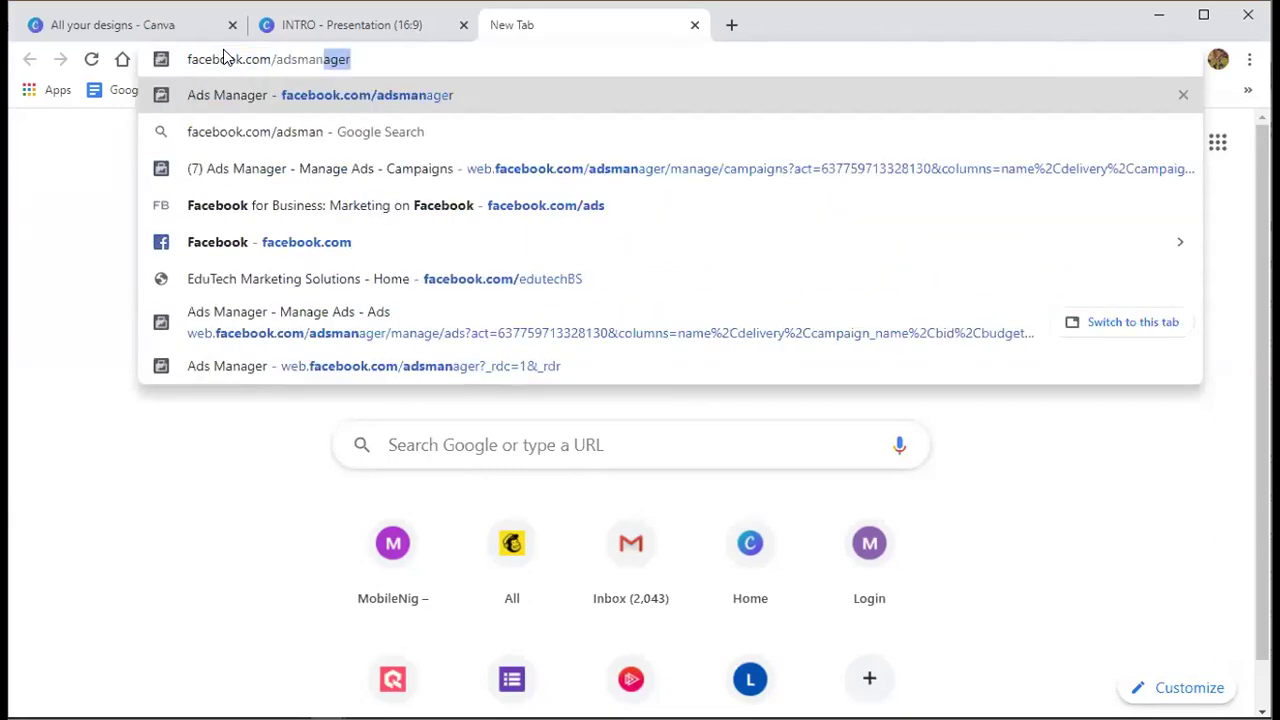
key(Return)
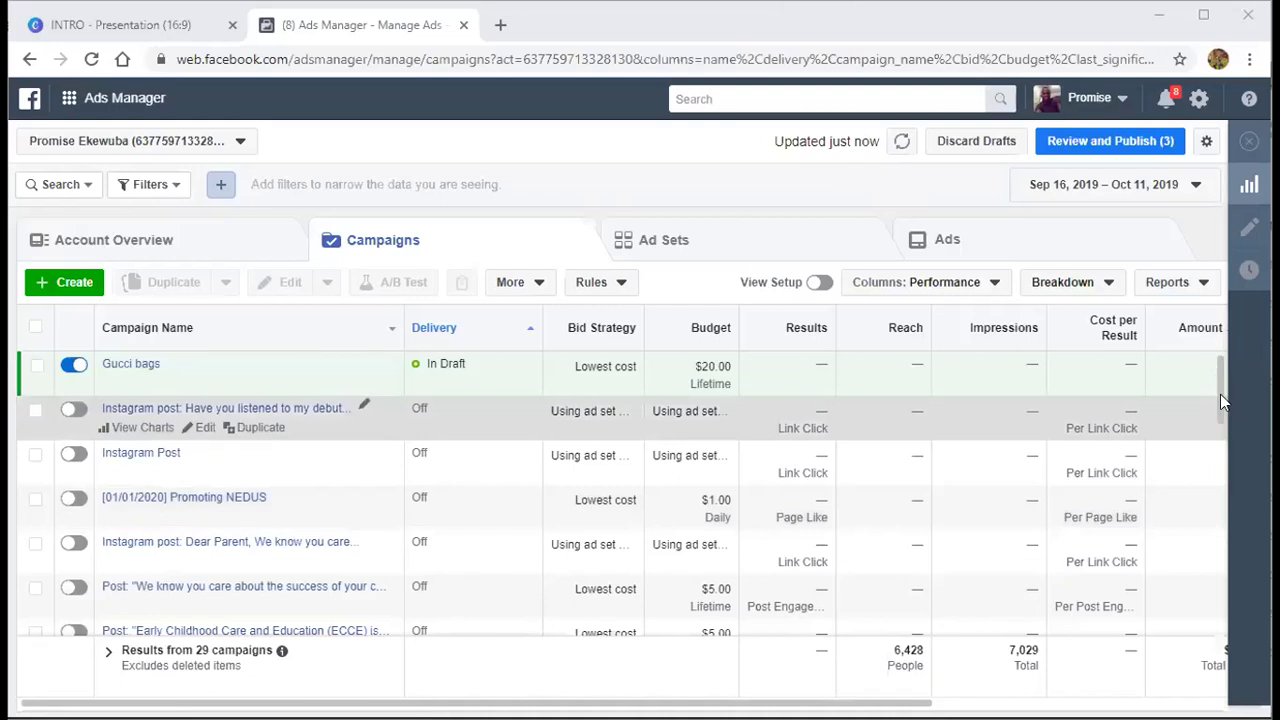
- Look through the existing campaigns and start creating a new campaign
scroll(1218, 400, down, 3)
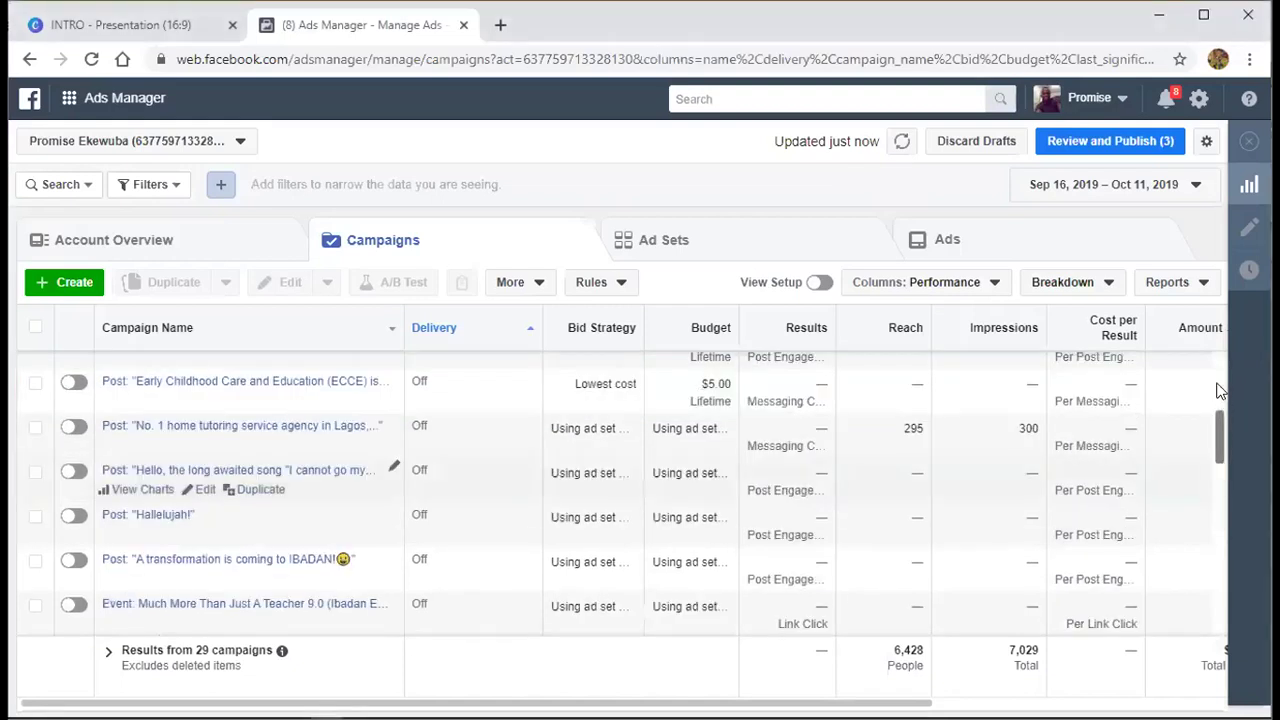
scroll(1218, 392, up, 2)
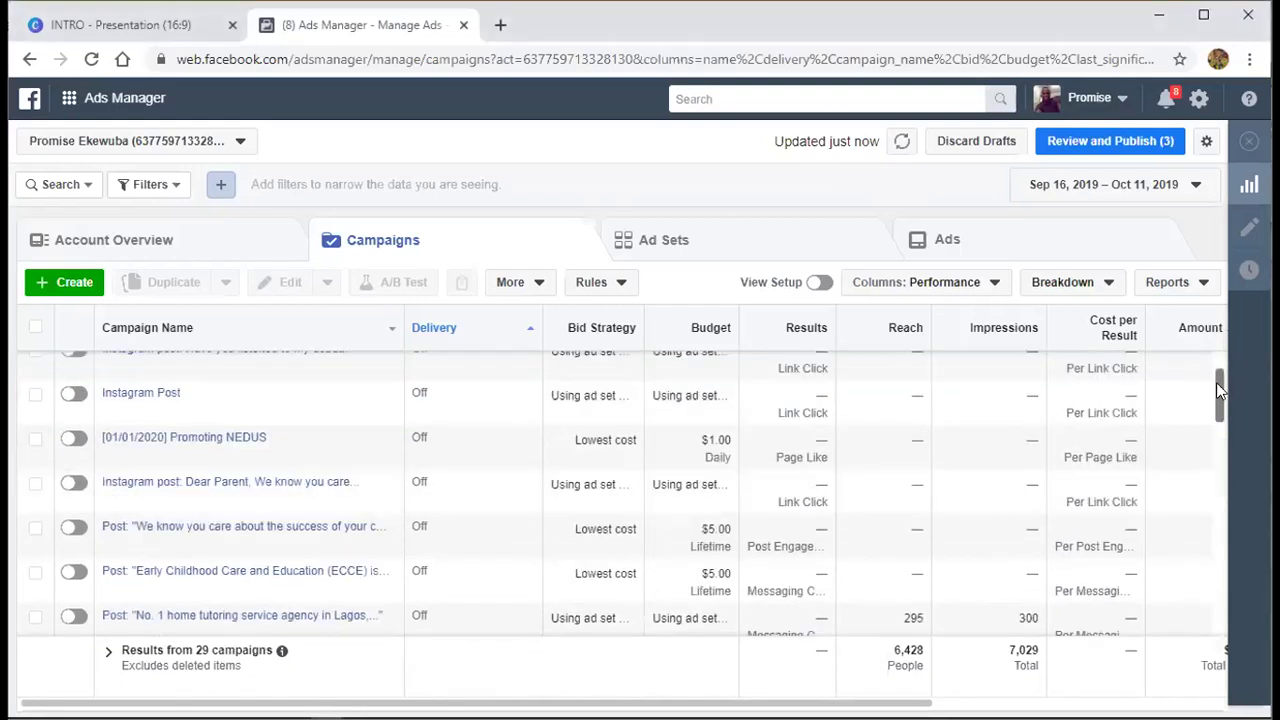
scroll(1218, 384, down, 5)
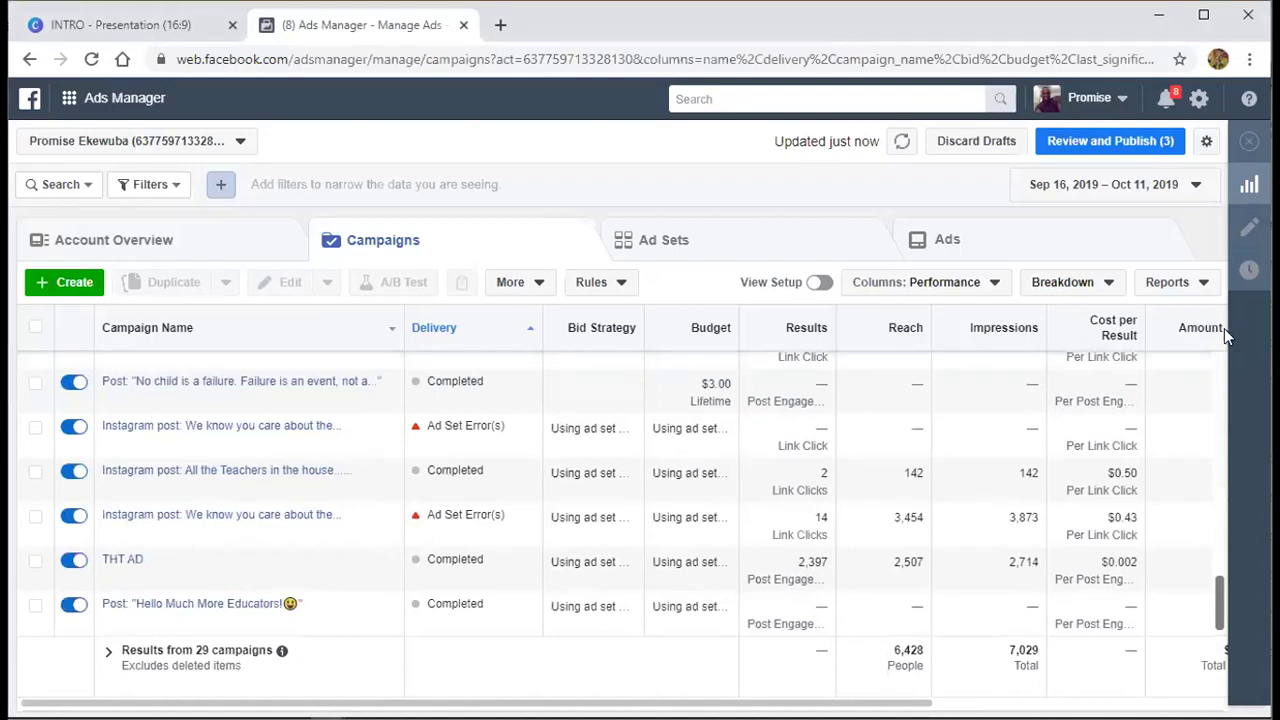
click(55, 290)
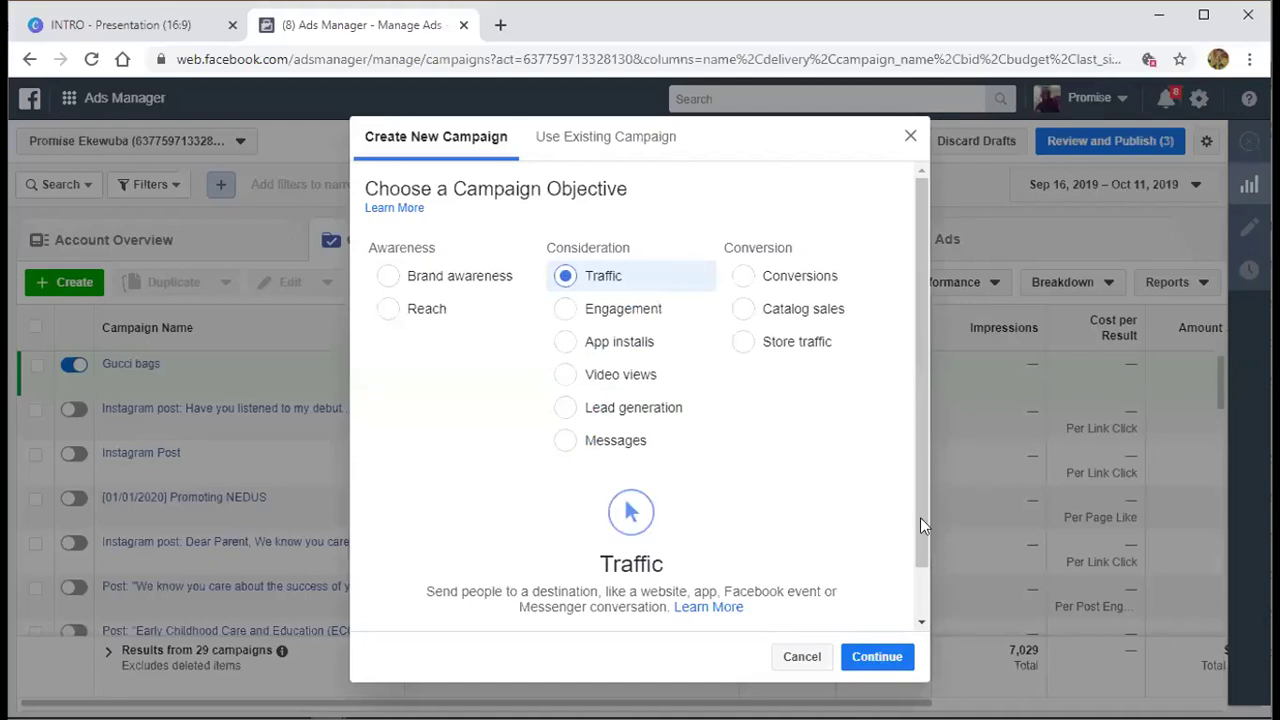
scroll(920, 517, down, 2)
scroll(920, 180, up, 1)
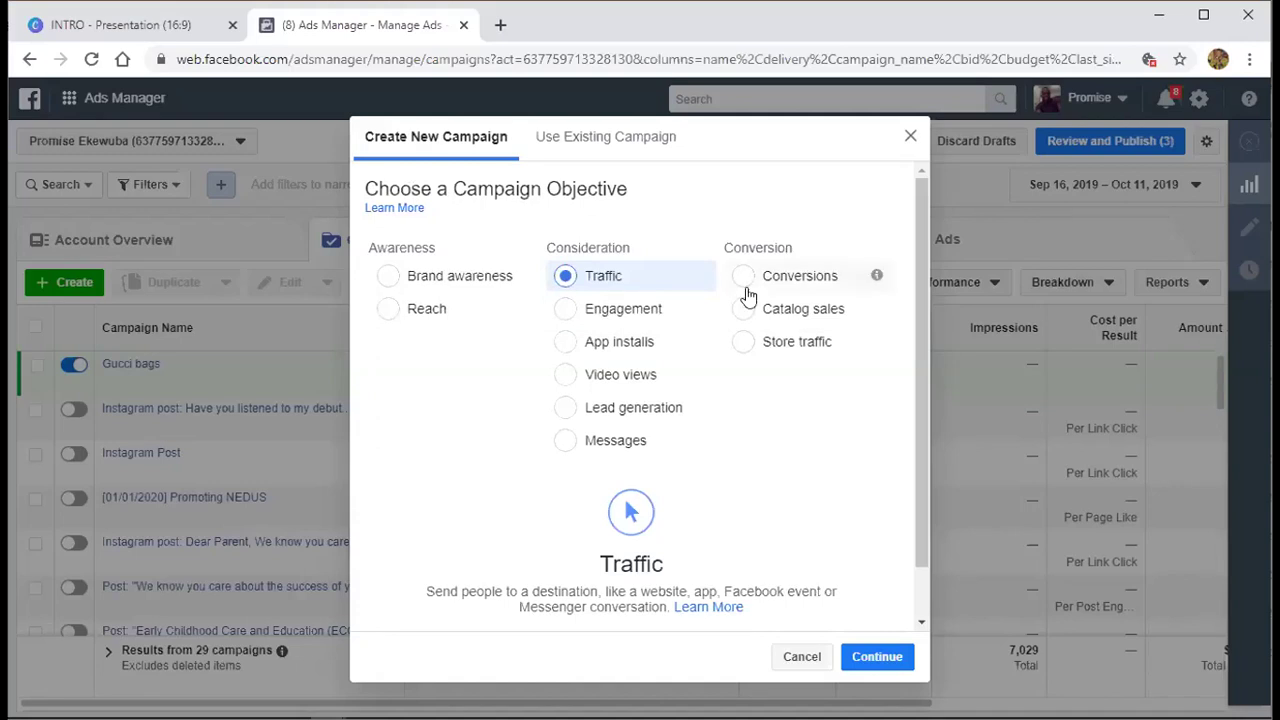
- Preview the Brand awareness and Reach objectives and choose Traffic as the campaign objective
click(424, 284)
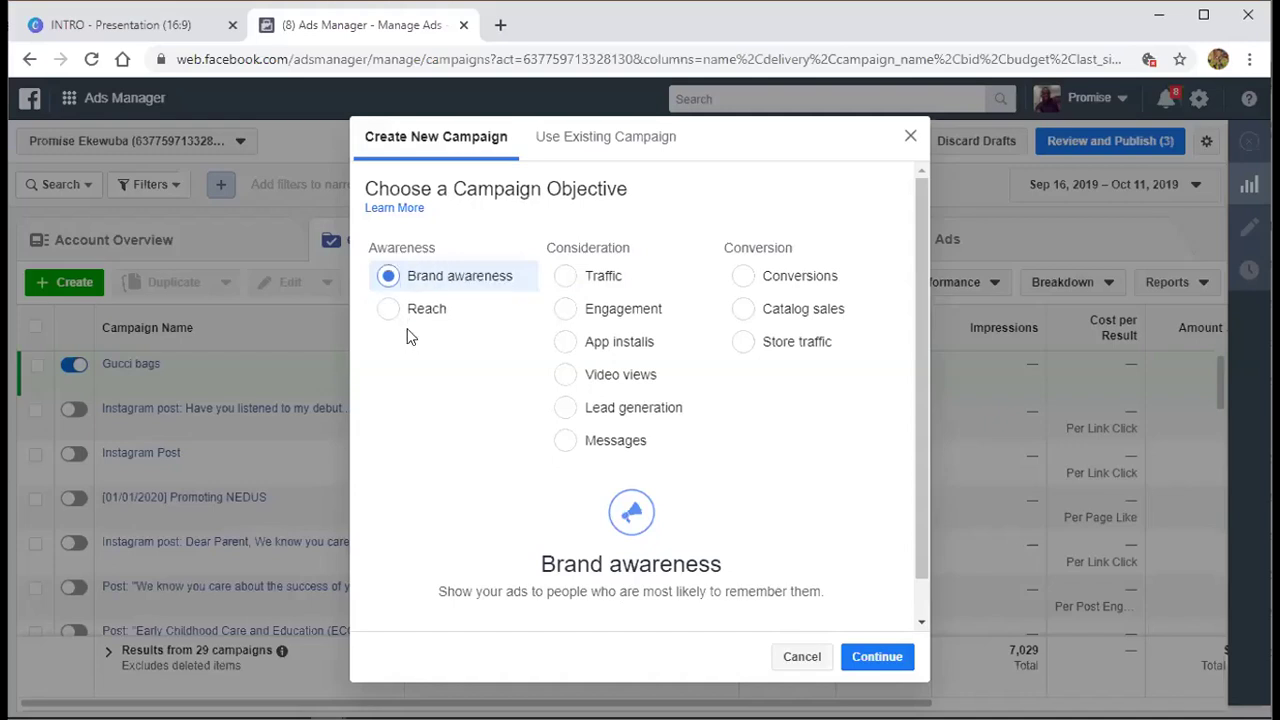
click(428, 316)
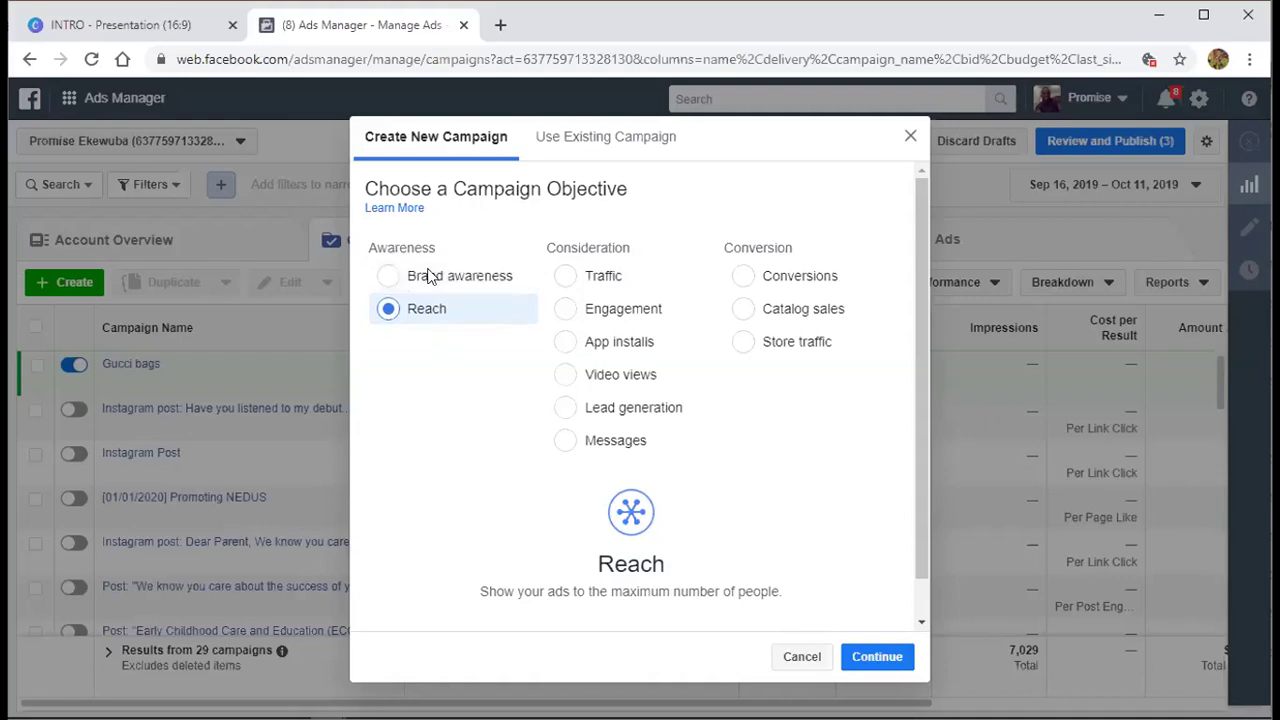
double_click(402, 247)
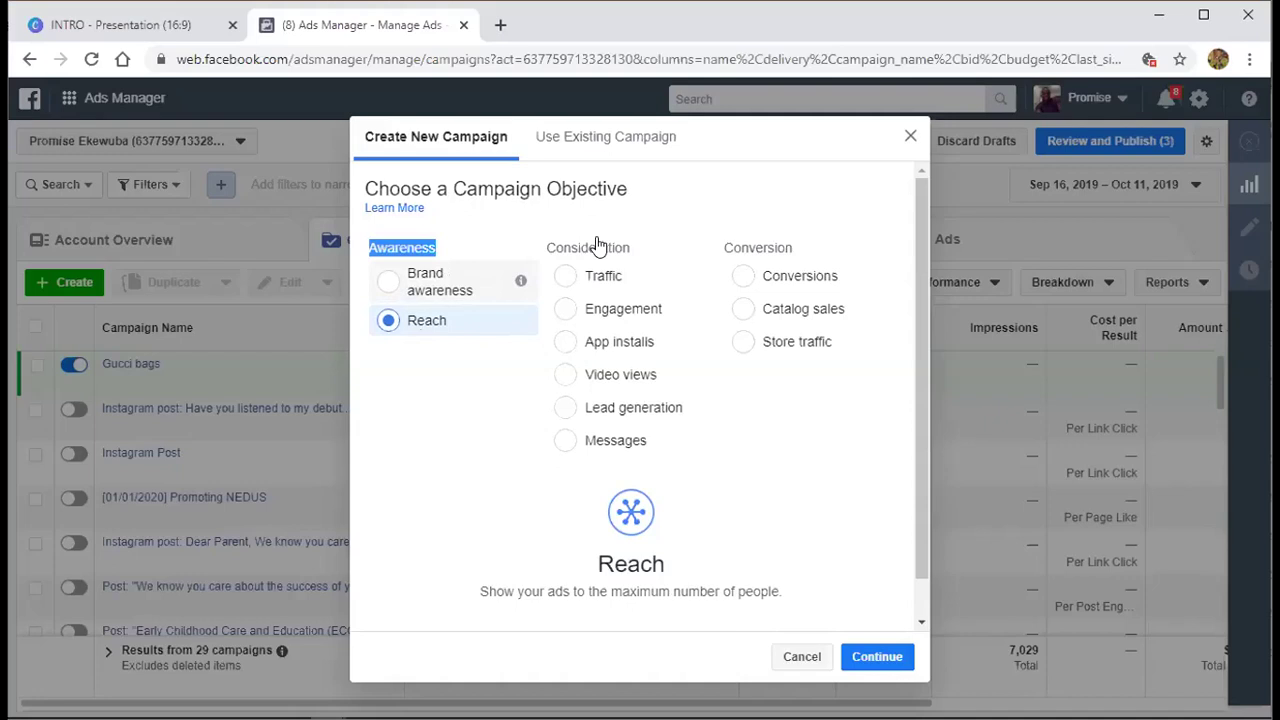
key(Up)
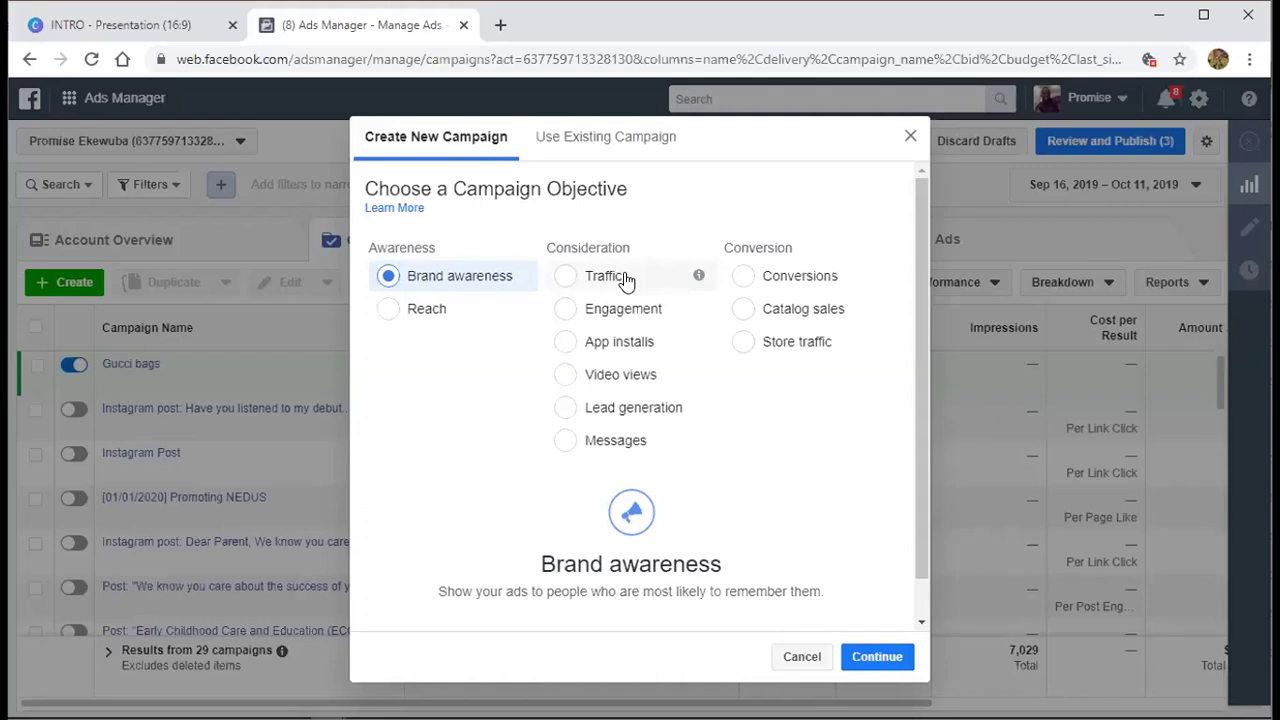
click(566, 278)
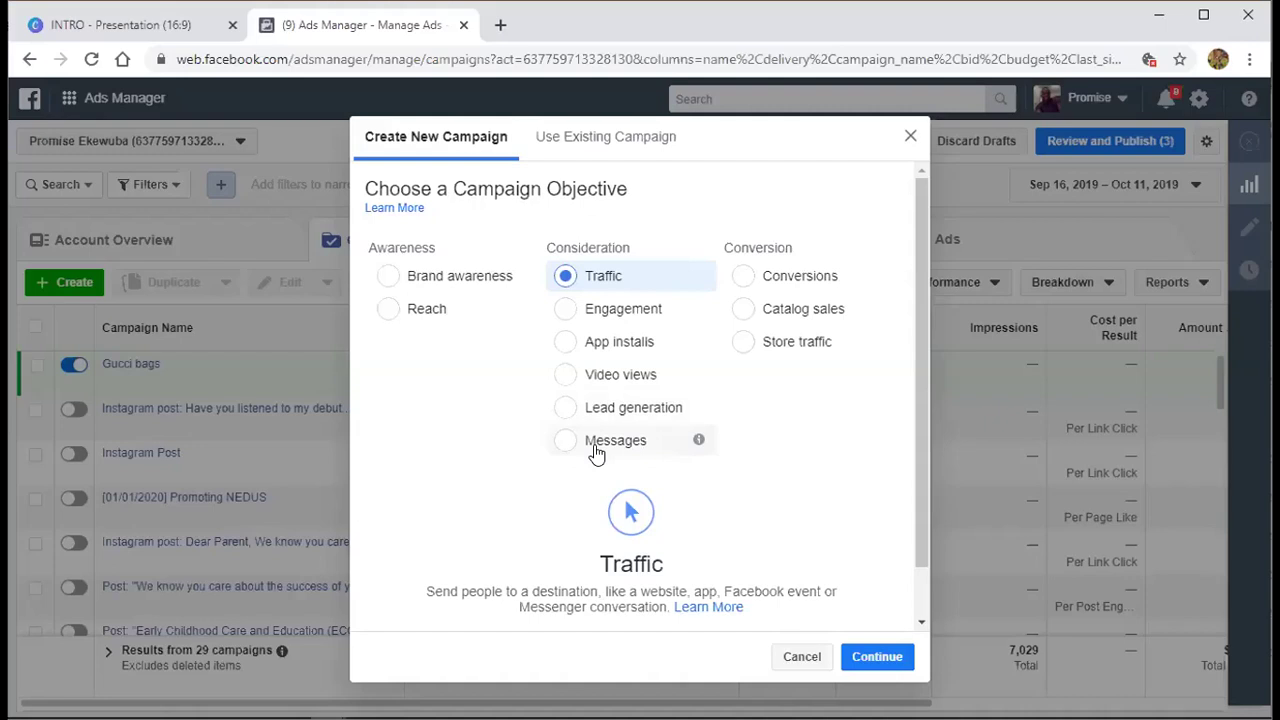
mouse_move(607, 278)
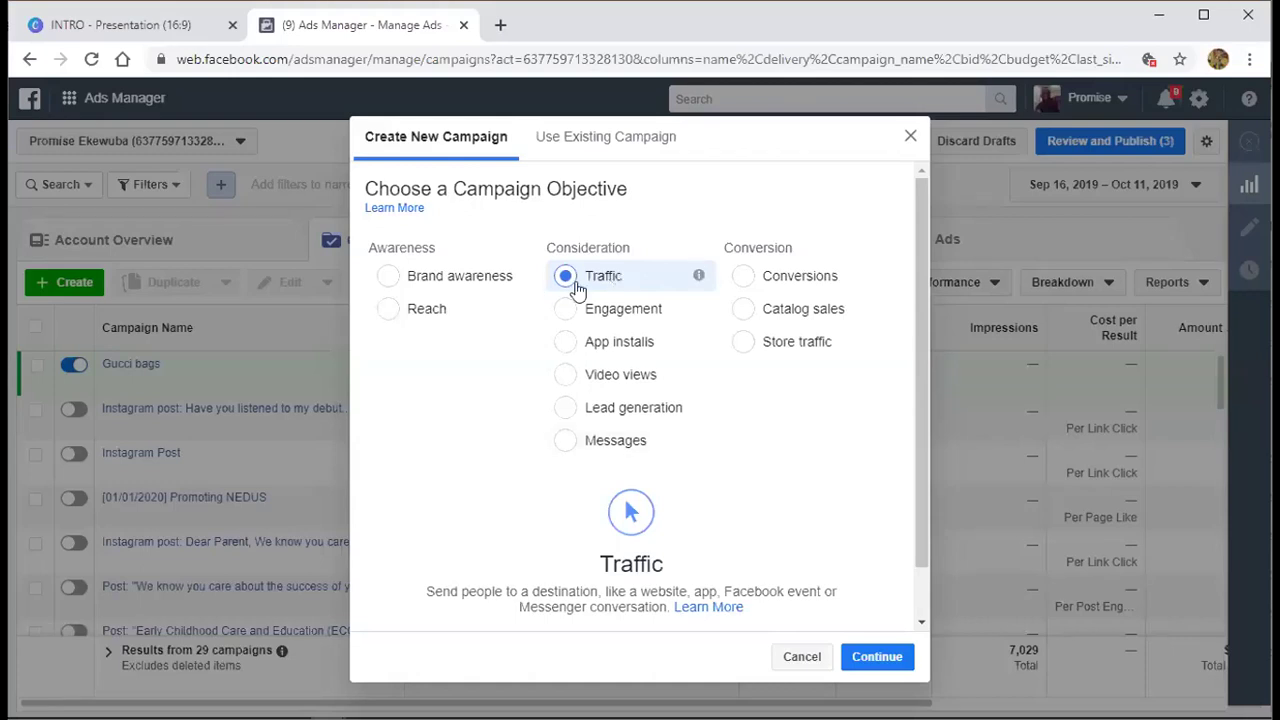
- Expand the optional naming section and enter Gucci as the campaign name
drag(916, 351, 924, 521)
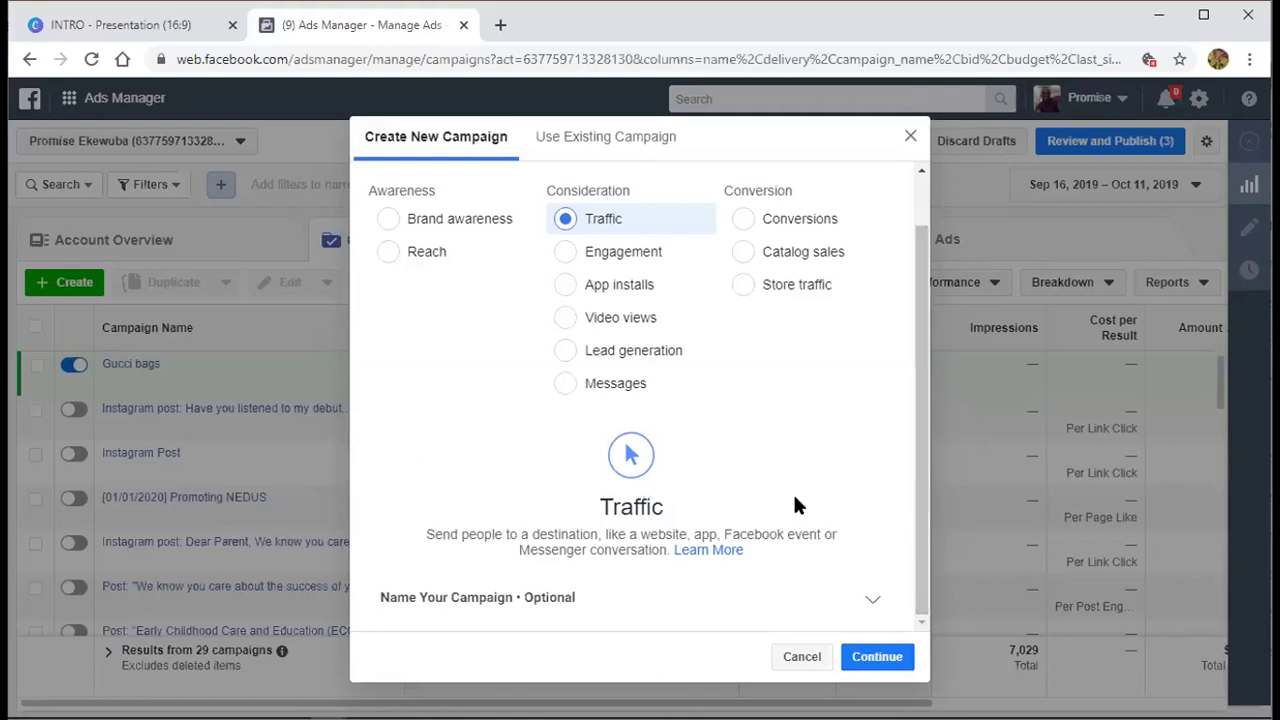
click(875, 599)
drag(920, 400, 940, 578)
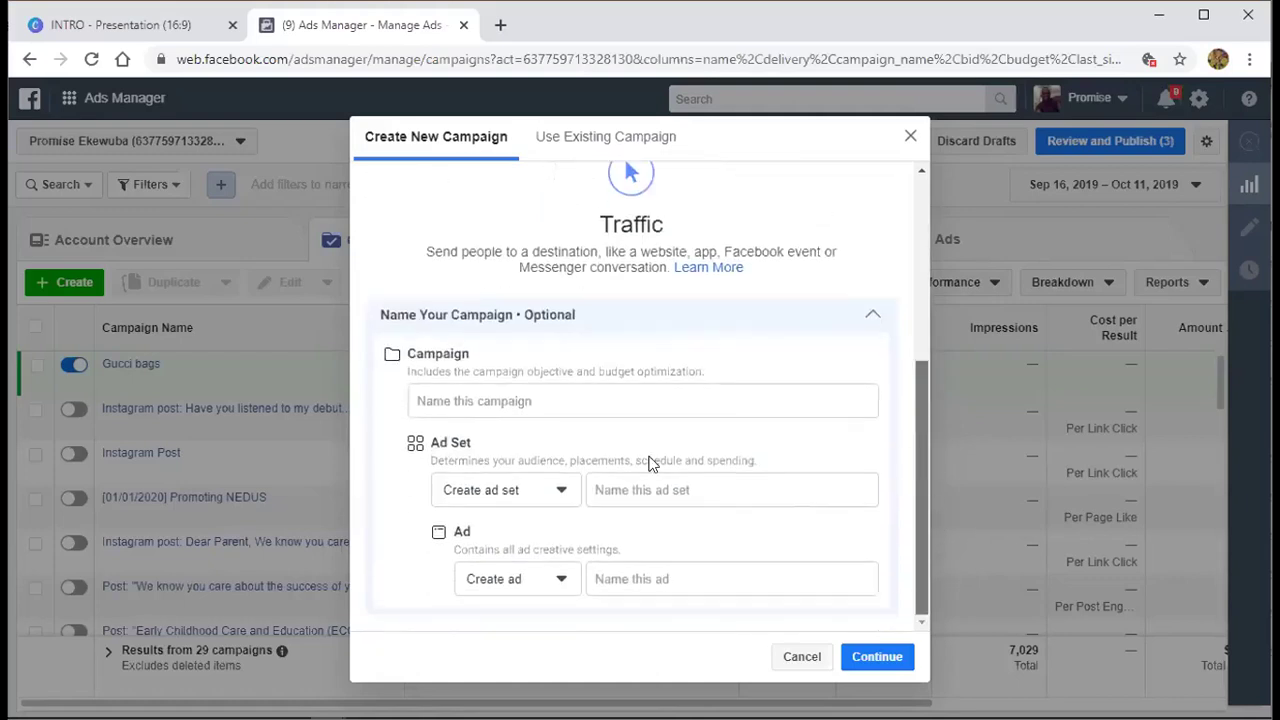
click(535, 402)
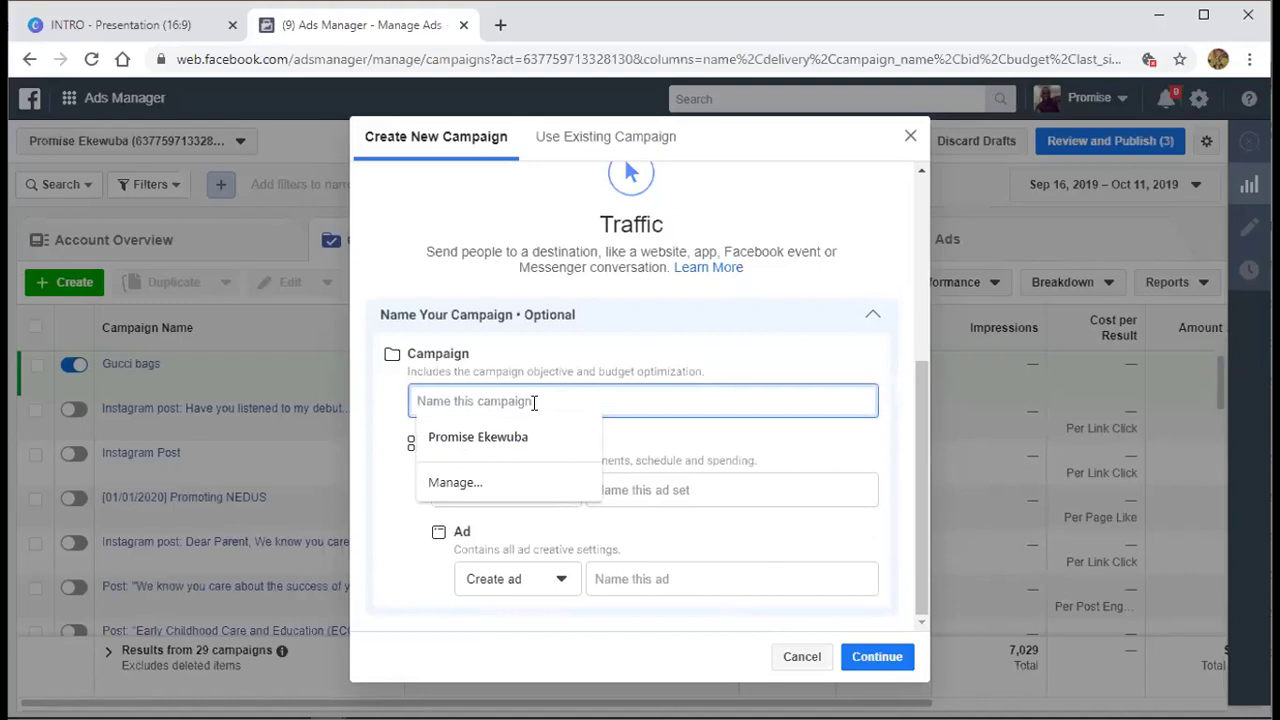
text(Gucc)
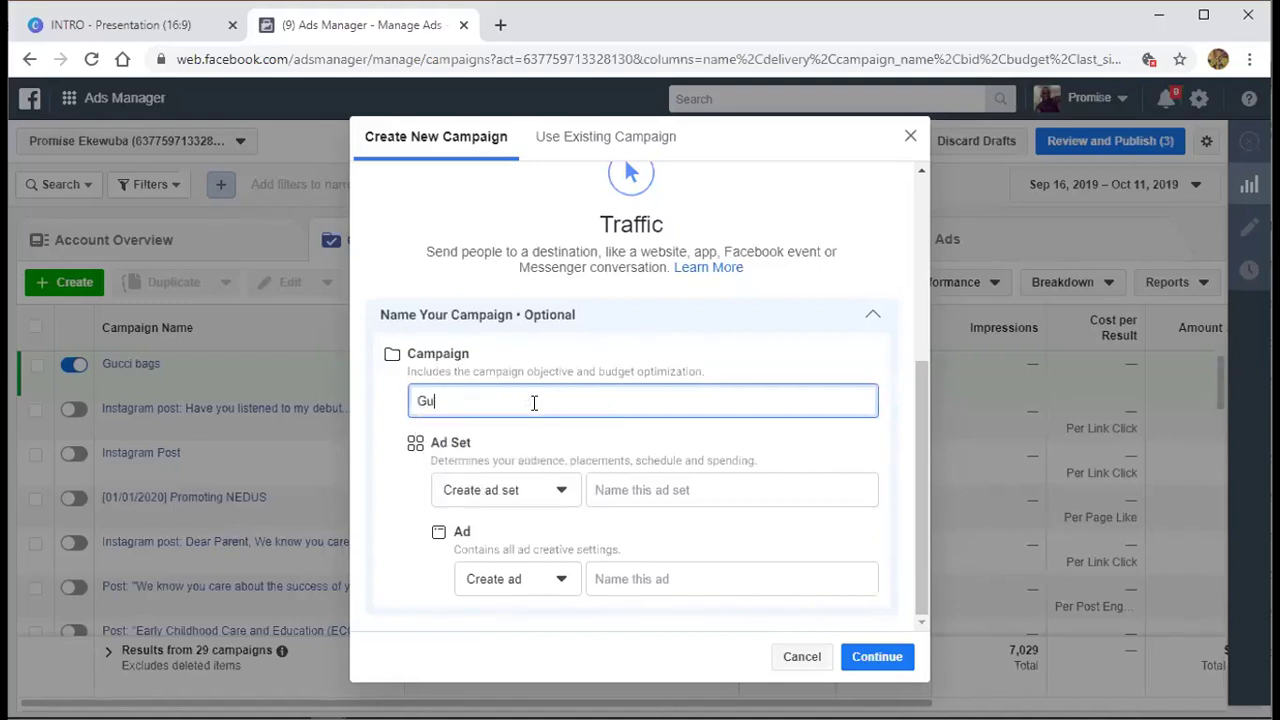
text(i)
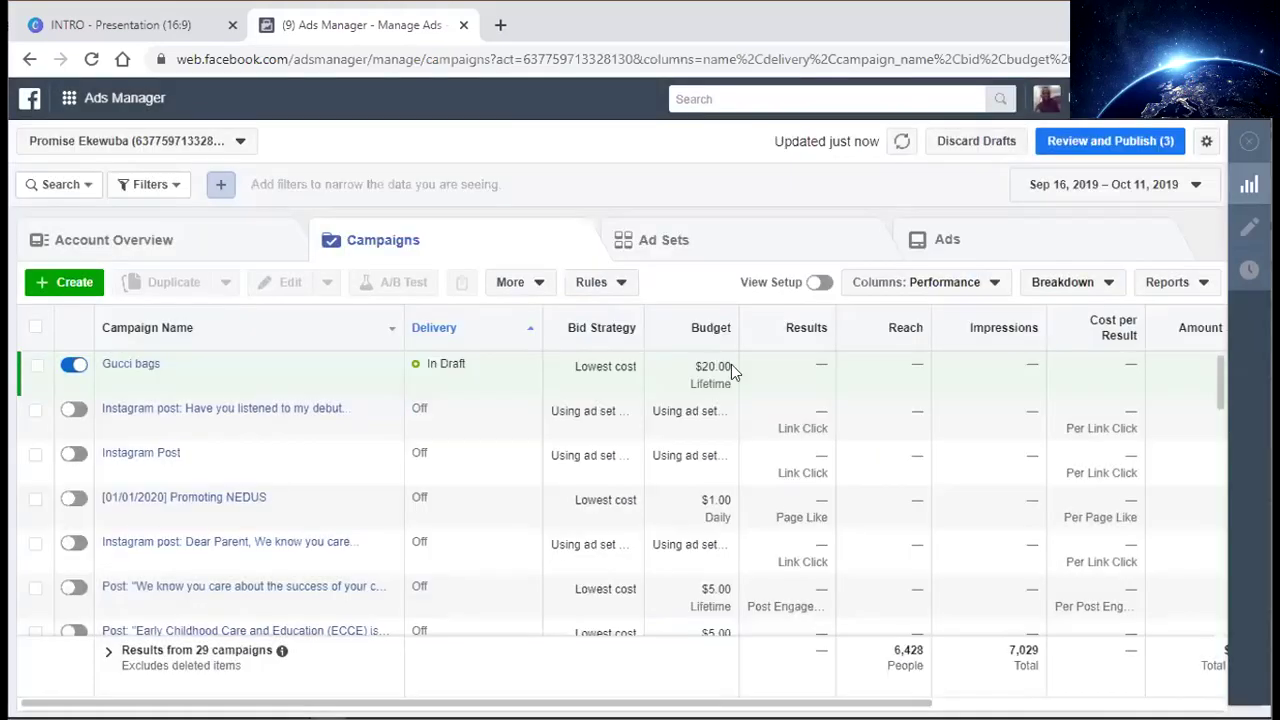
- Start a new campaign with the Traffic objective and name the campaign Gucci
click(78, 284)
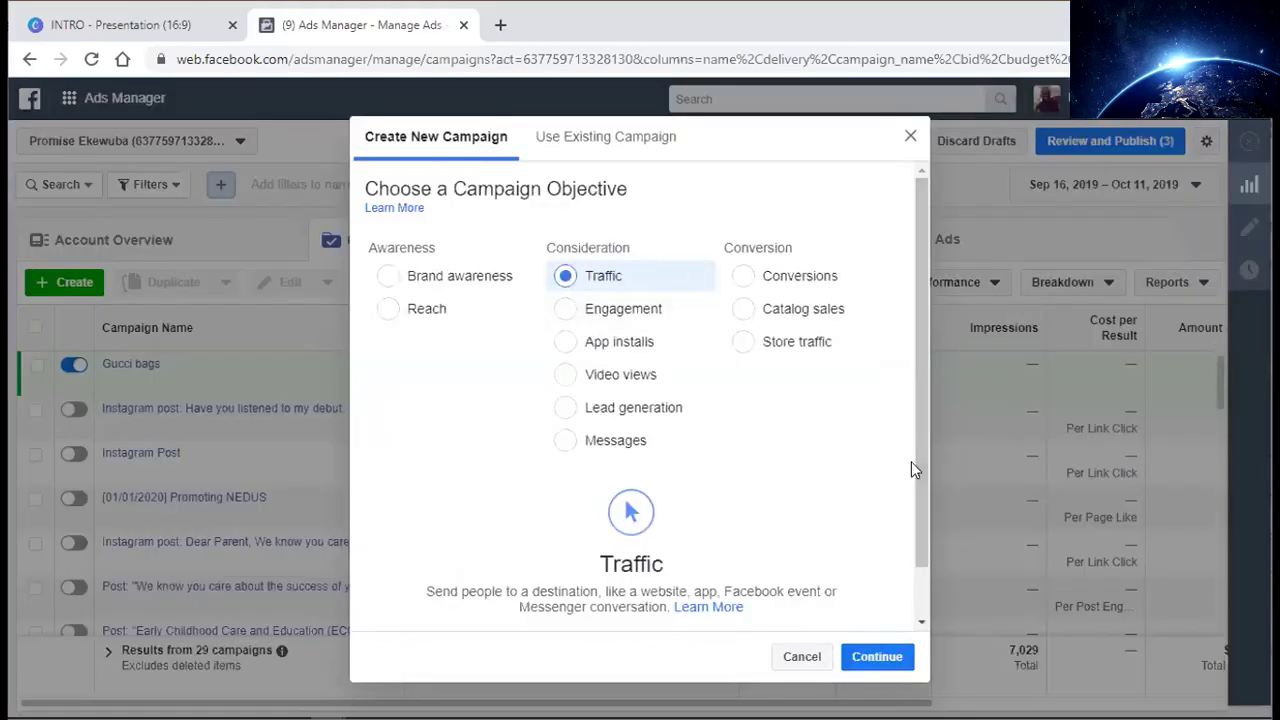
scroll(915, 480, down, 1)
click(543, 605)
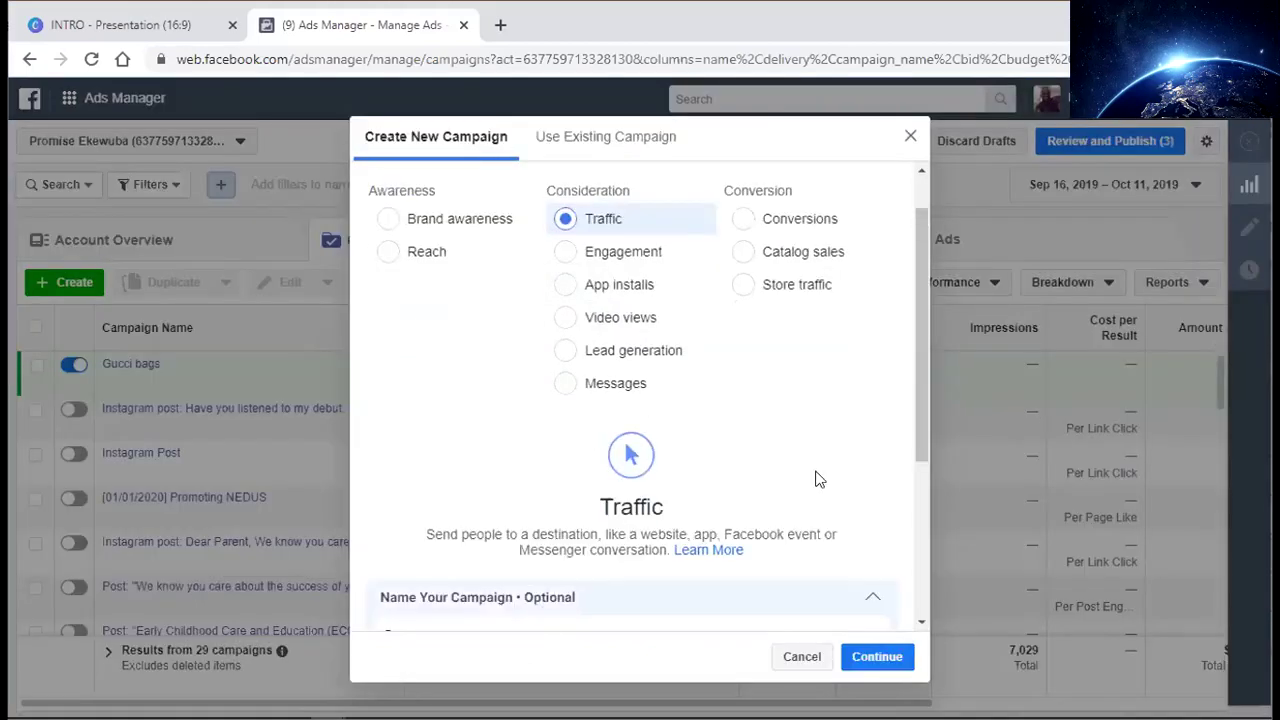
drag(920, 409, 903, 598)
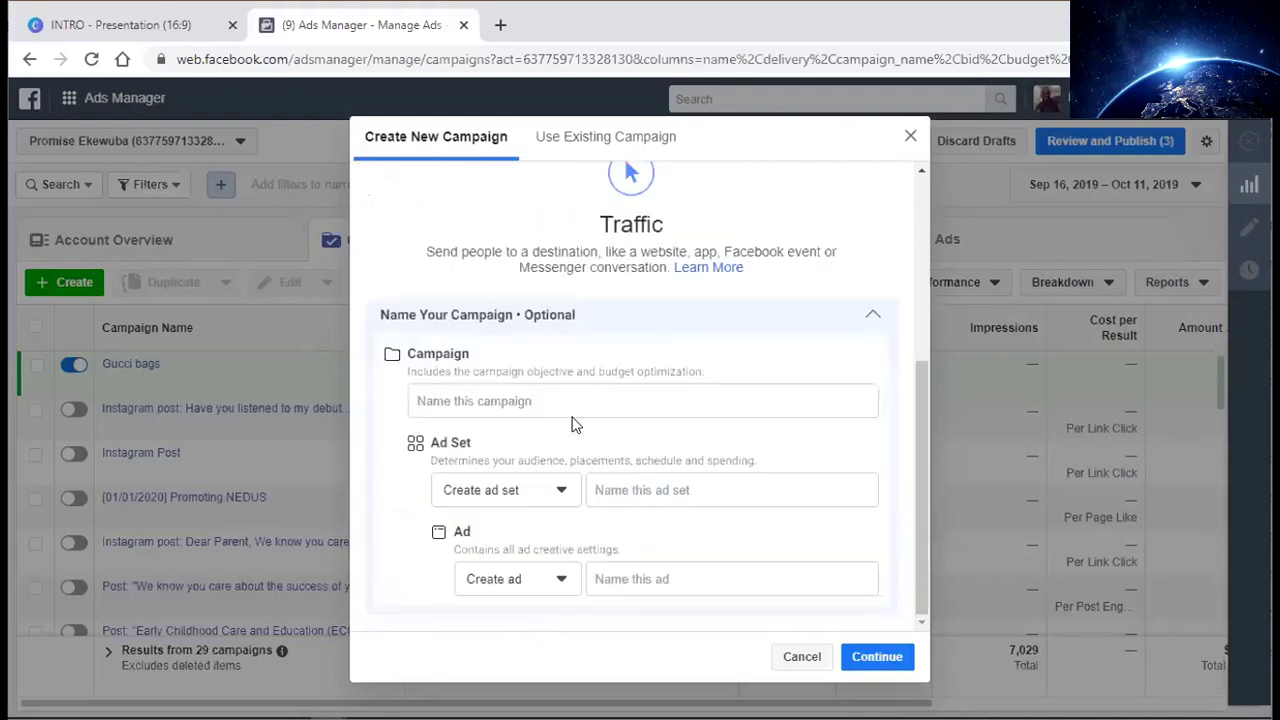
click(562, 404)
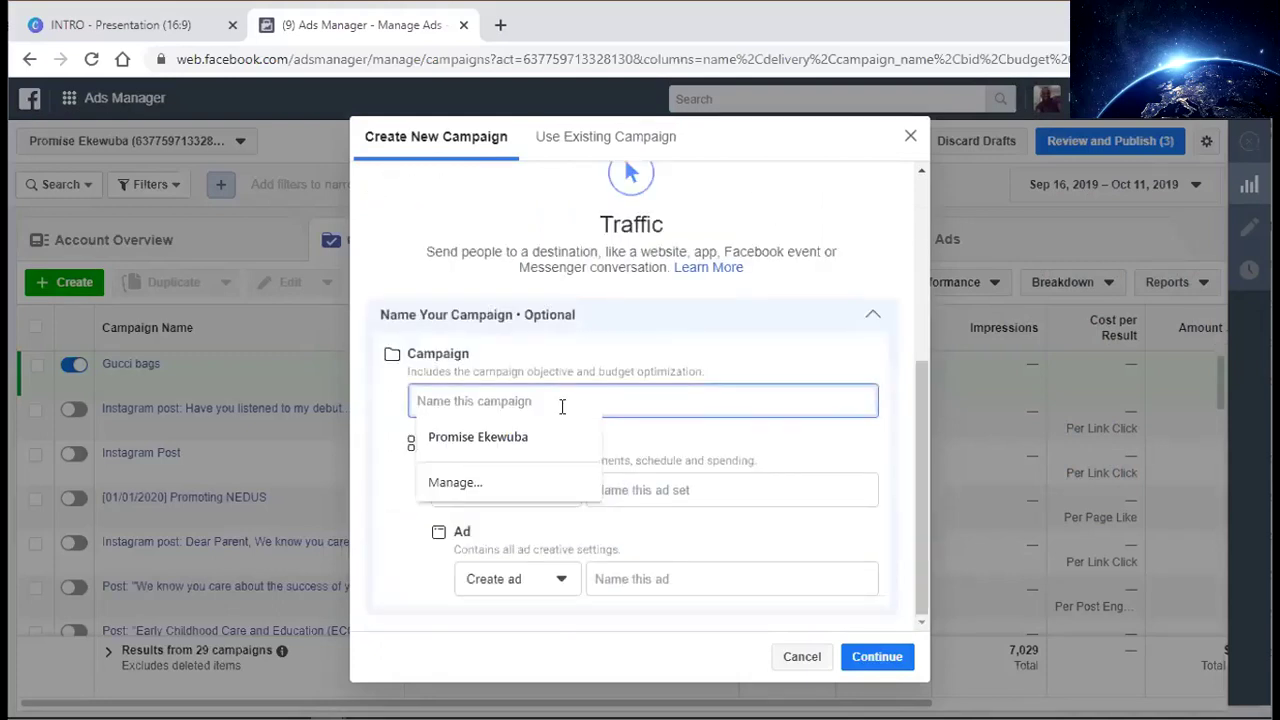
text(Gucci)
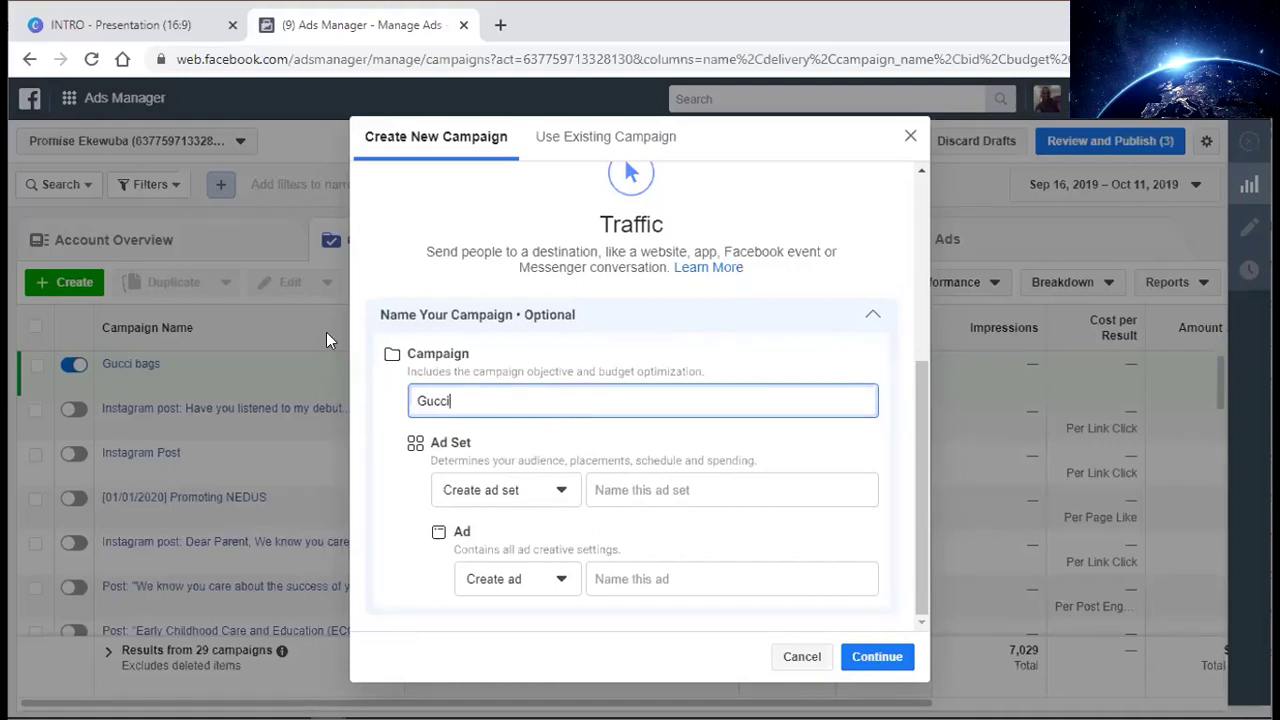
click(855, 544)
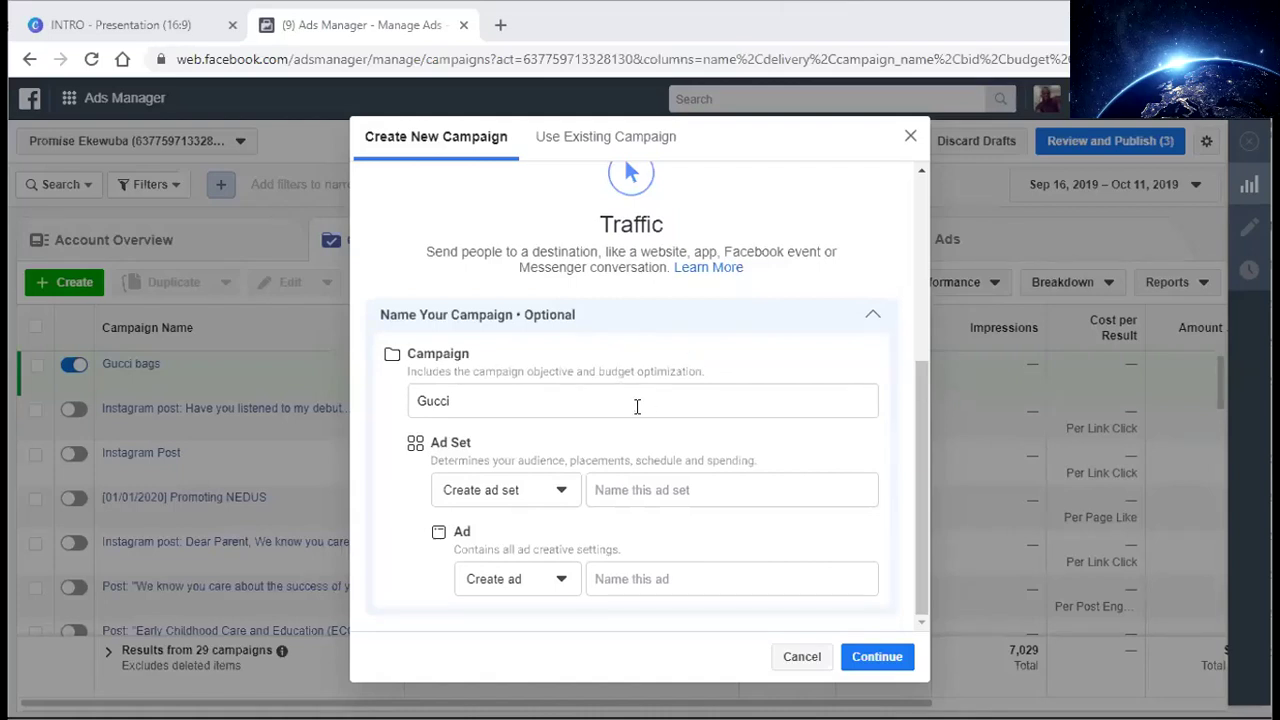
click(474, 396)
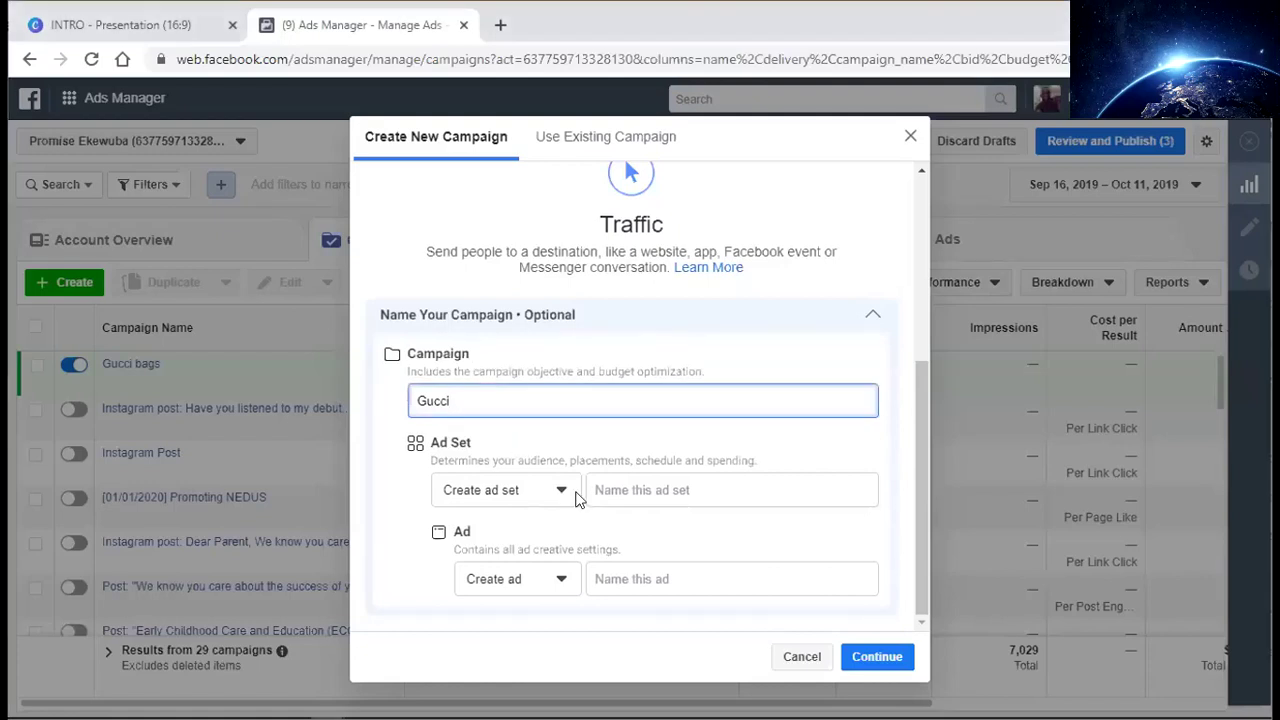
drag(431, 442, 471, 443)
double_click(463, 532)
double_click(461, 442)
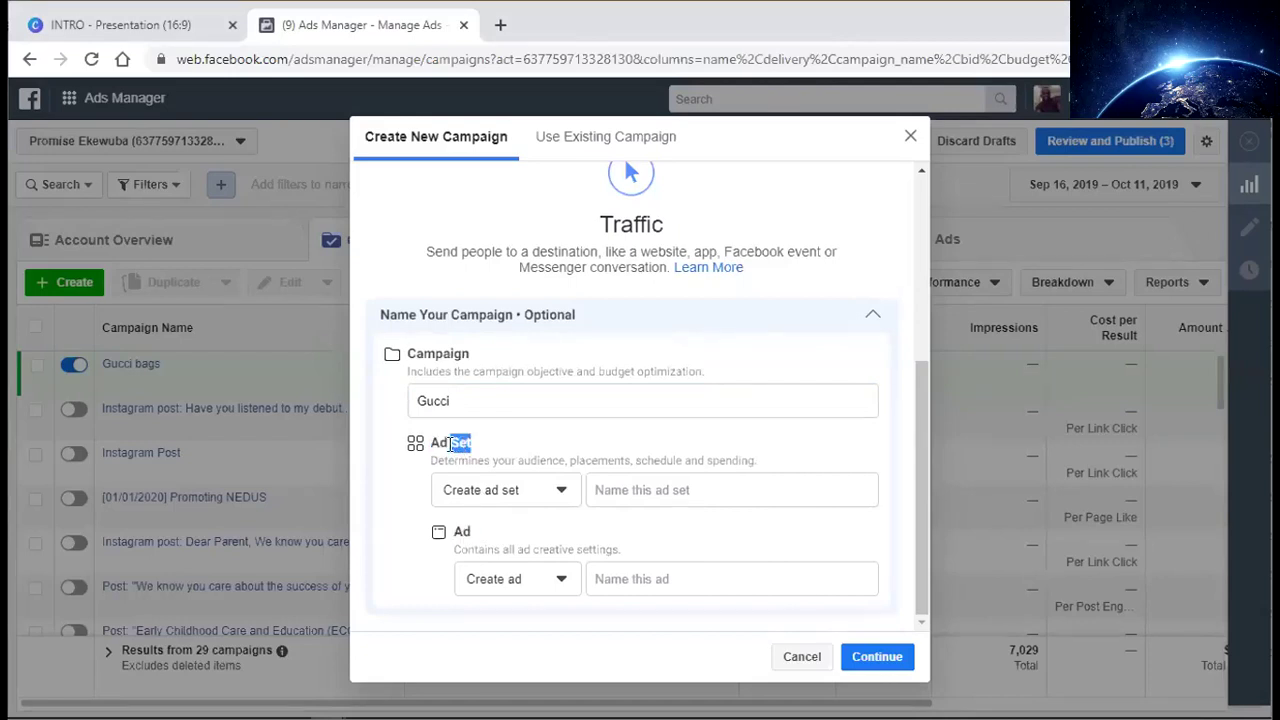
- Name the ad set Gucci ad set and the ad Gucci ad, and continue to the campaign's settings
click(626, 484)
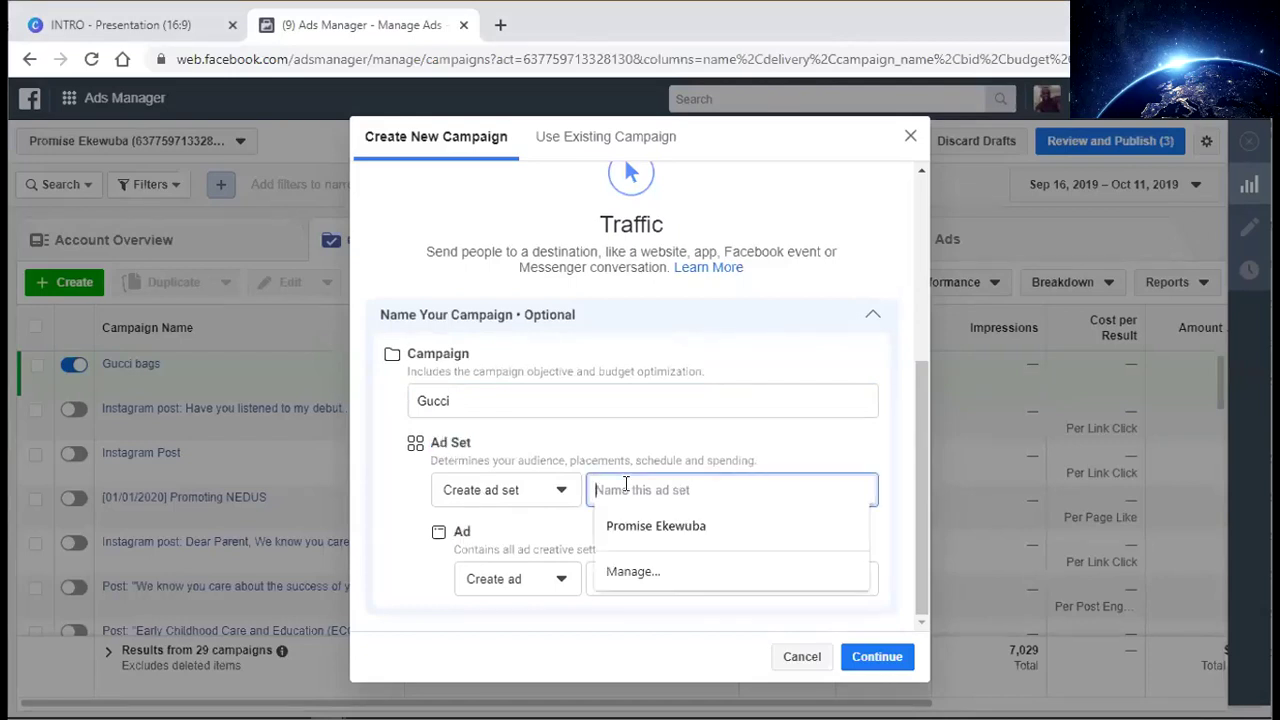
text(Gucc)
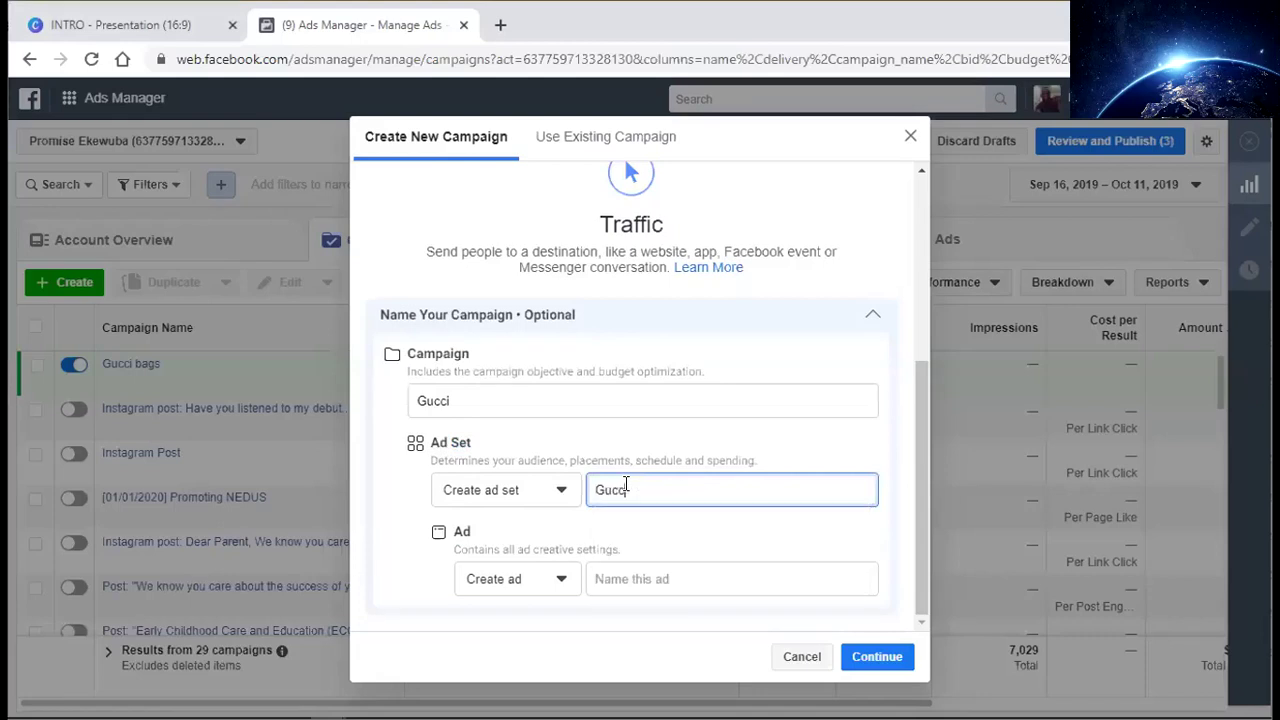
text(i ad set)
click(648, 579)
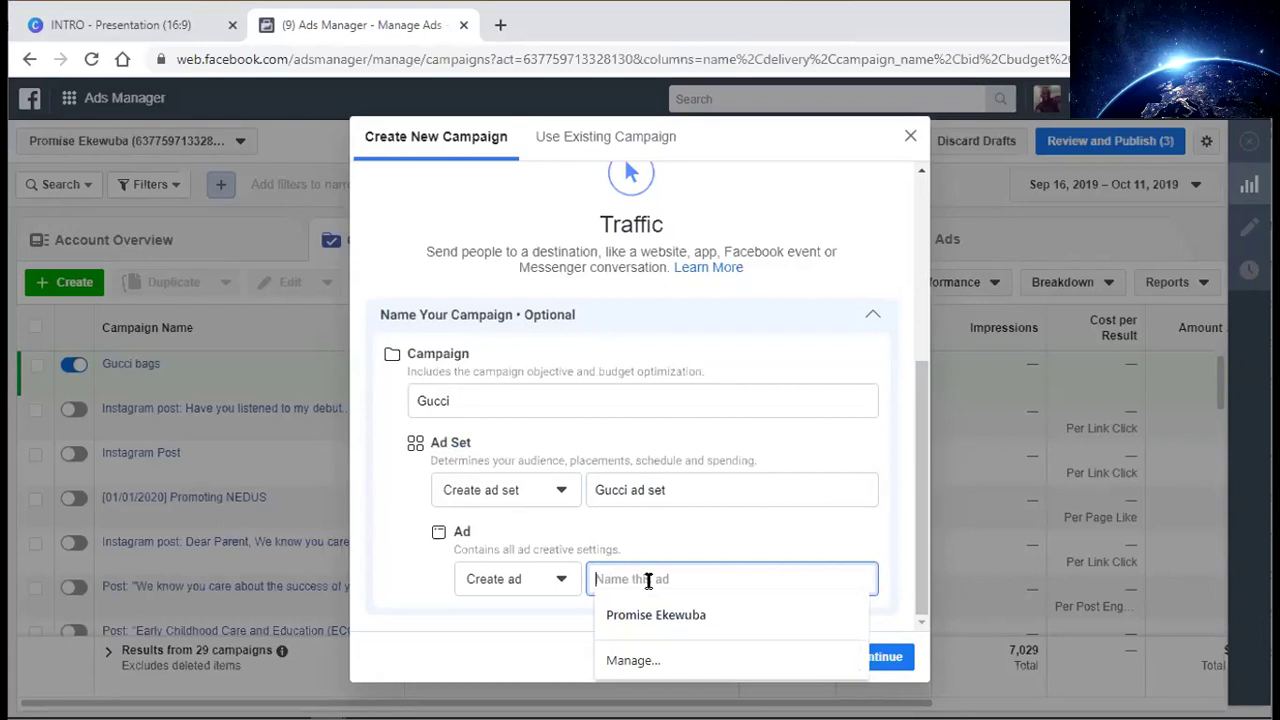
text(Gu)
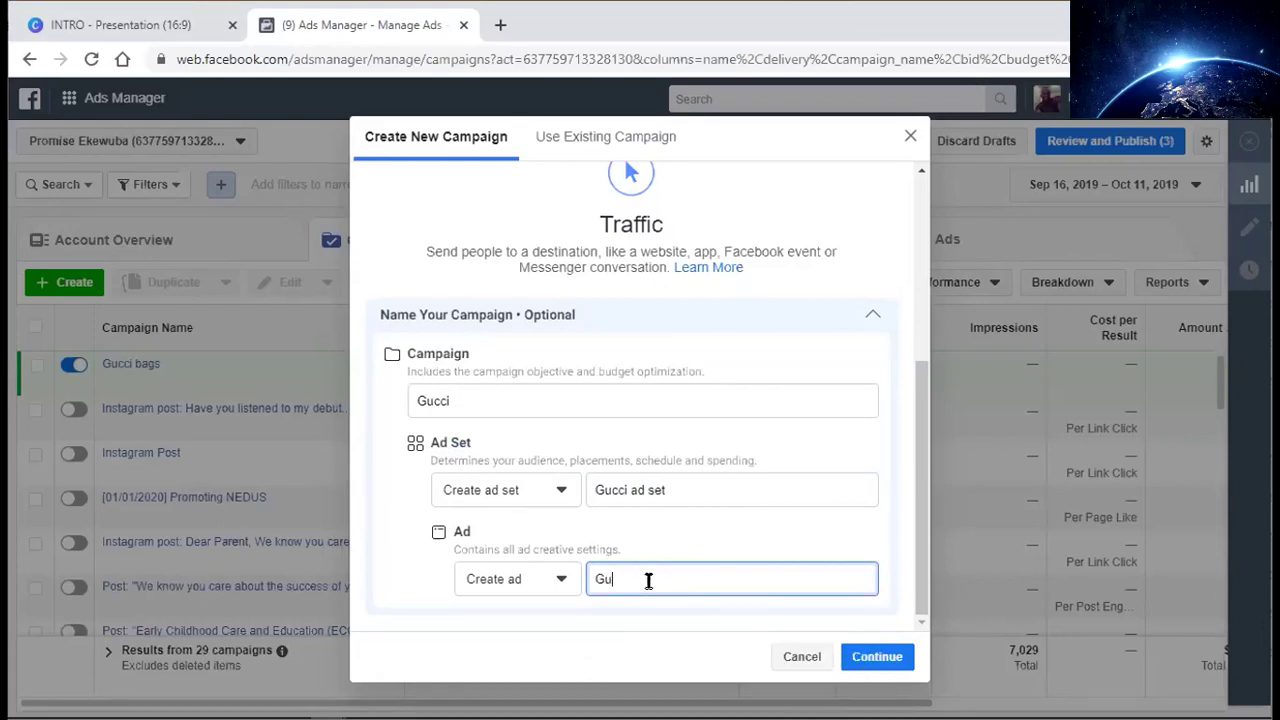
text(cci ad)
click(894, 658)
click(876, 660)
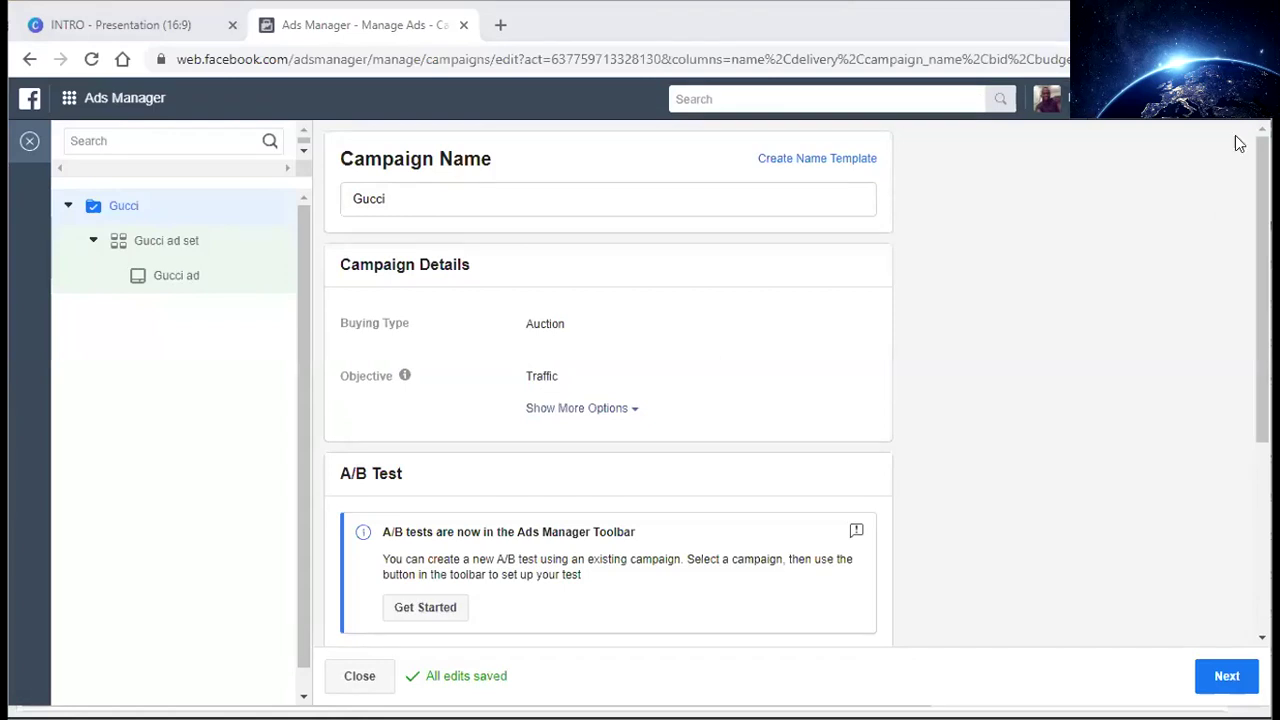
- Review the campaign's details, the objective explanation and the A/B Test section
scroll(1180, 162, down, 1)
click(540, 158)
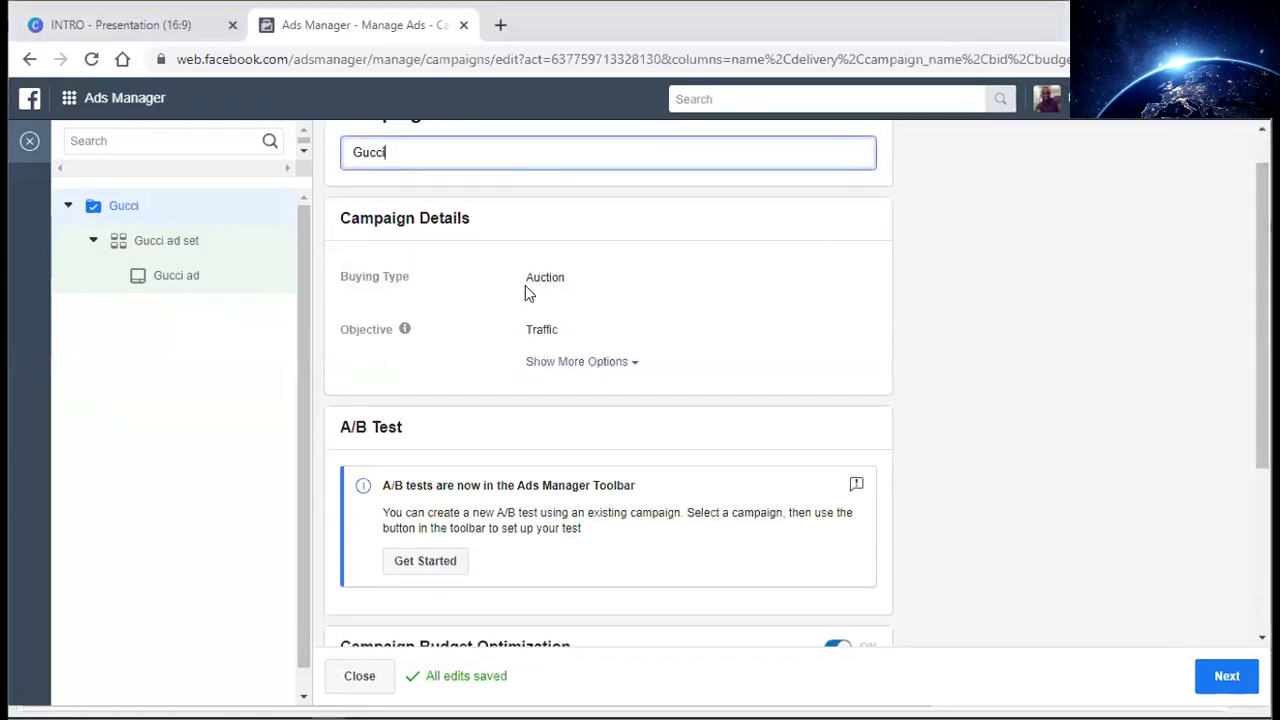
mouse_move(404, 329)
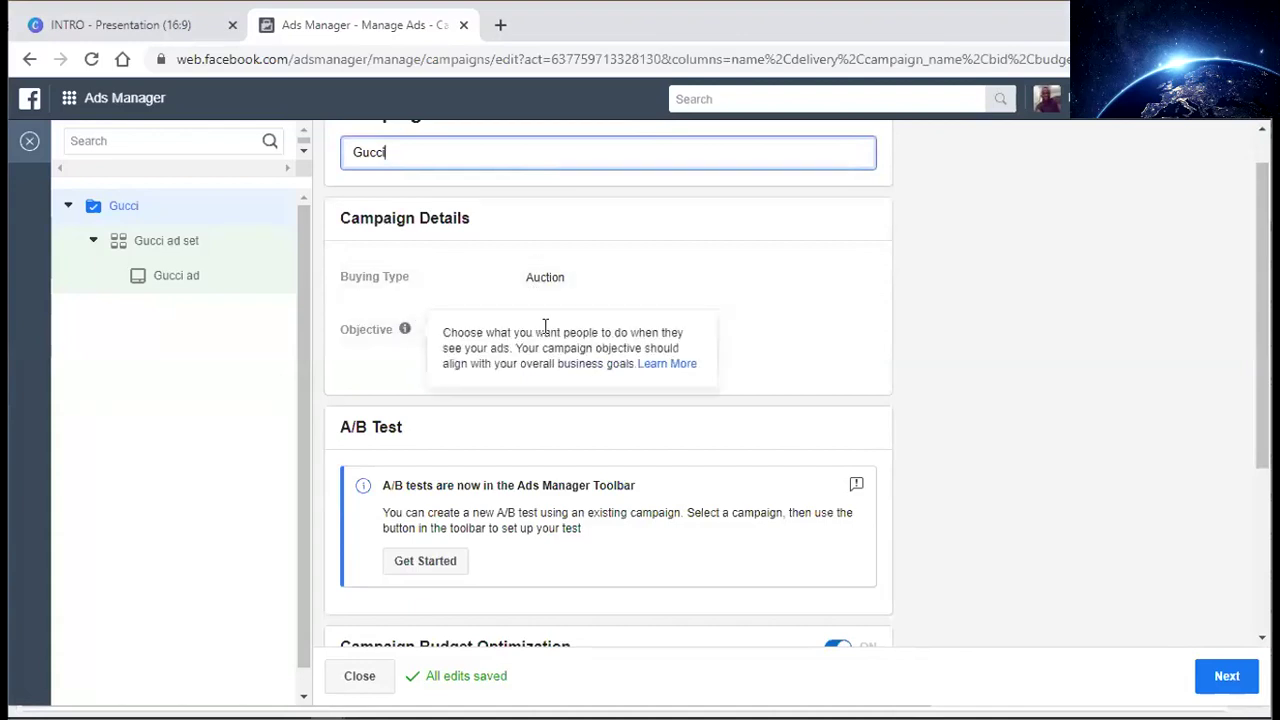
click(610, 330)
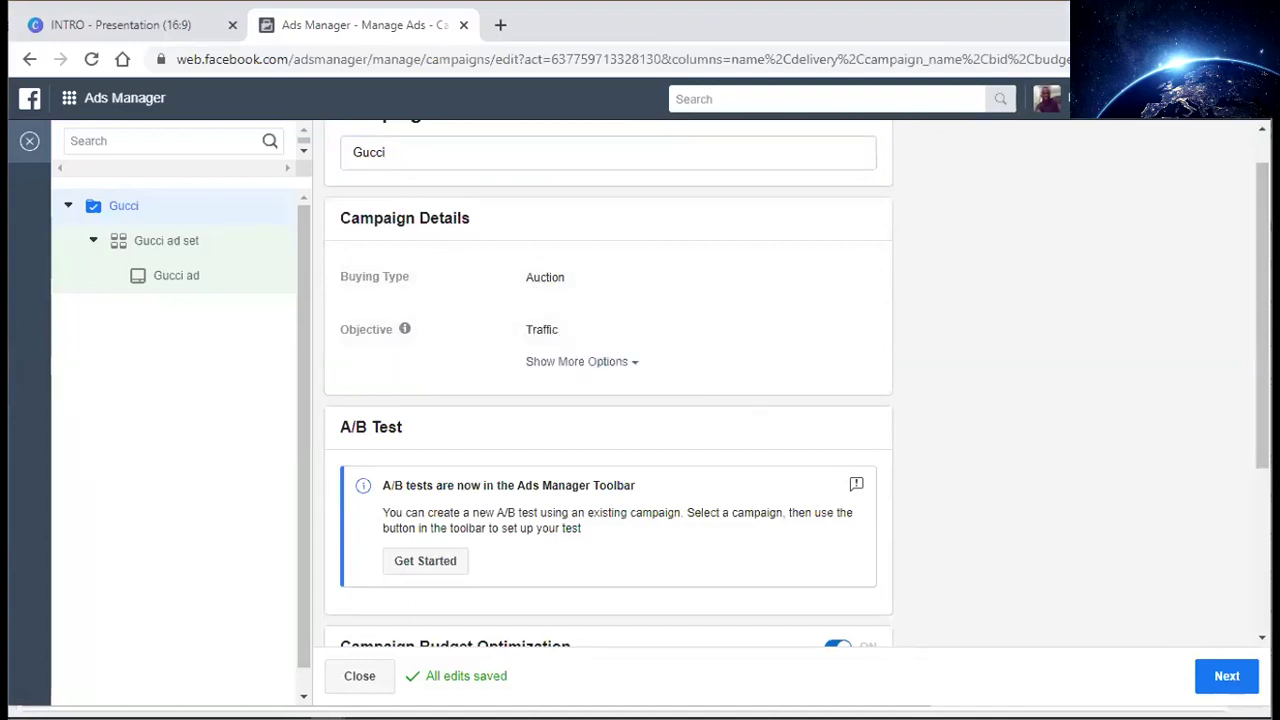
scroll(608, 384, down, 3)
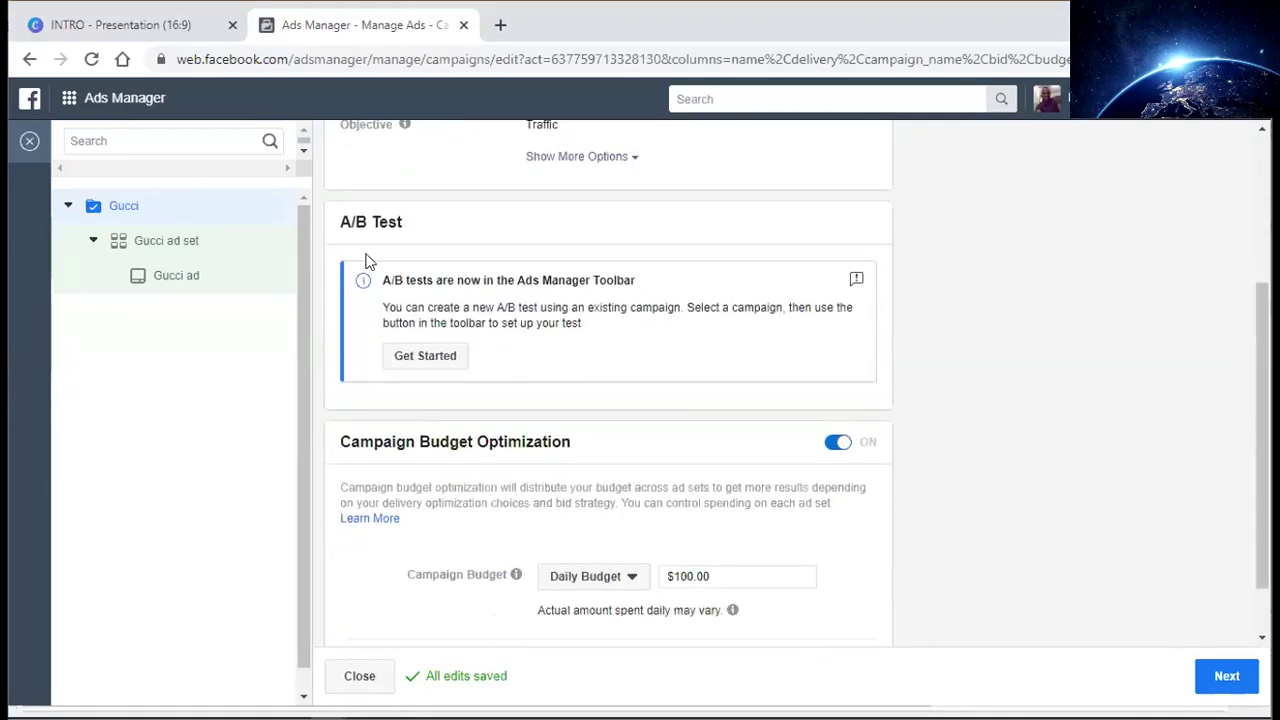
drag(407, 230, 306, 223)
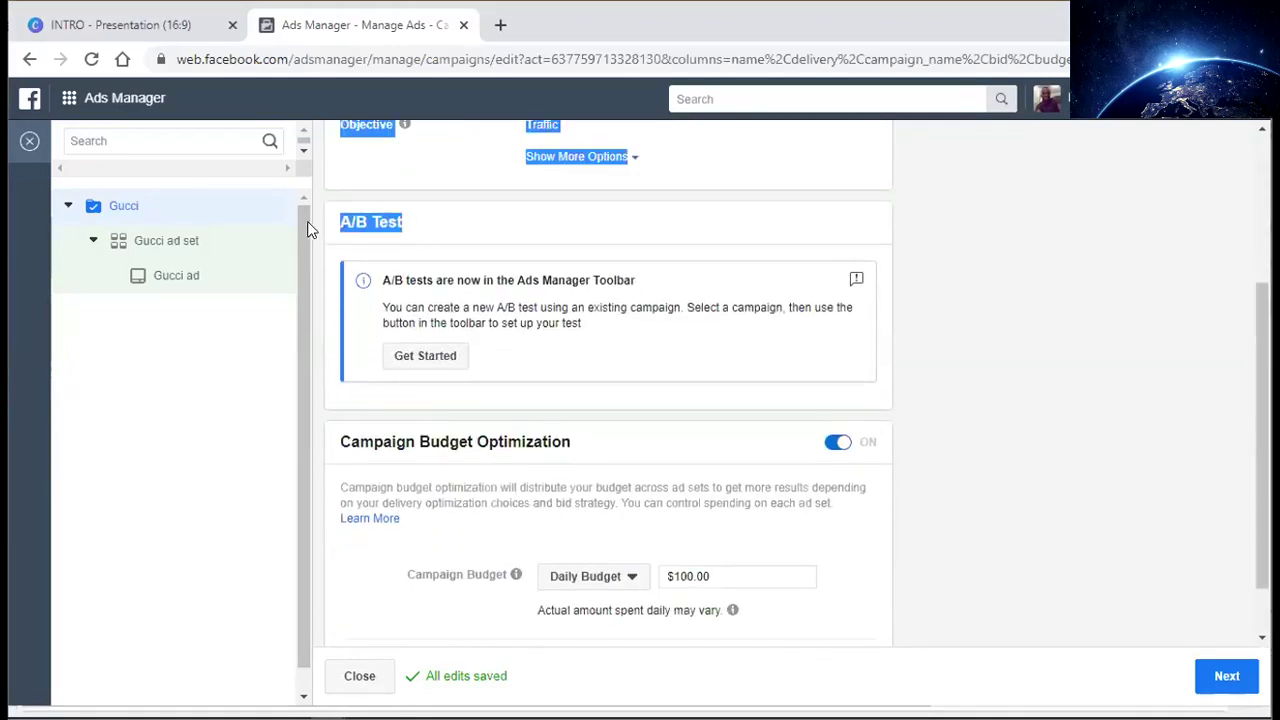
click(645, 212)
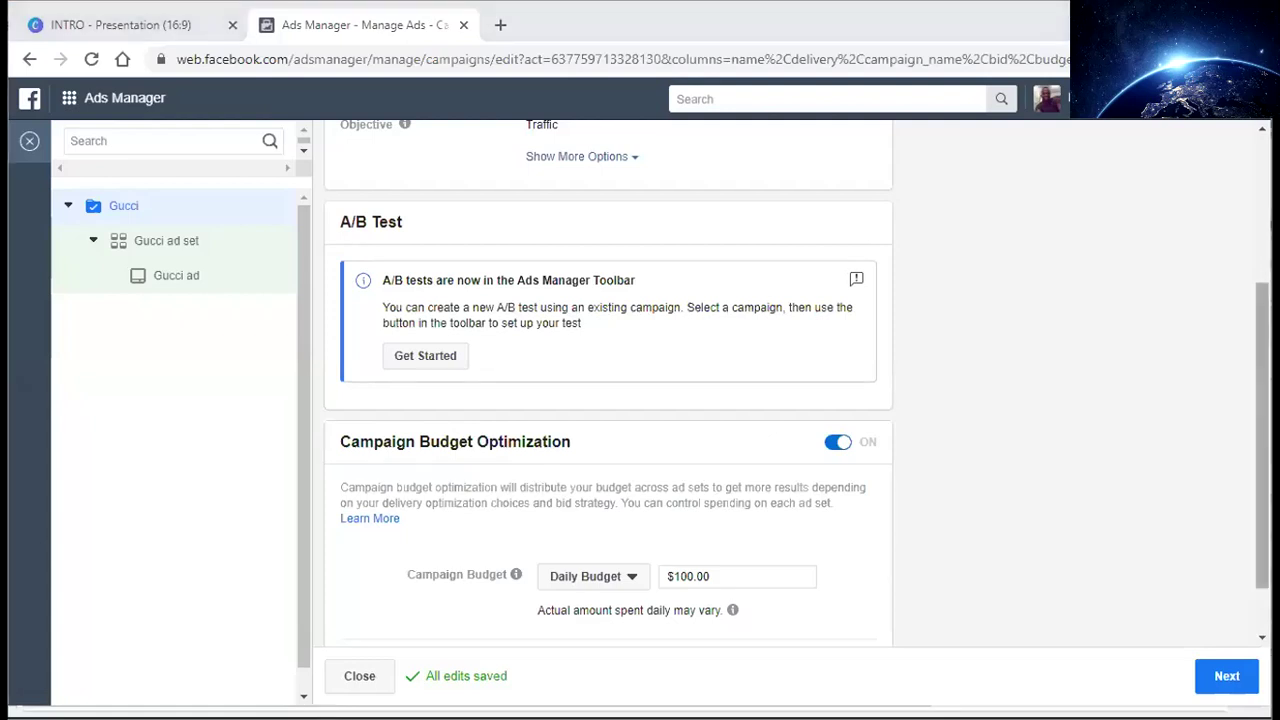
scroll(608, 380, down, 1)
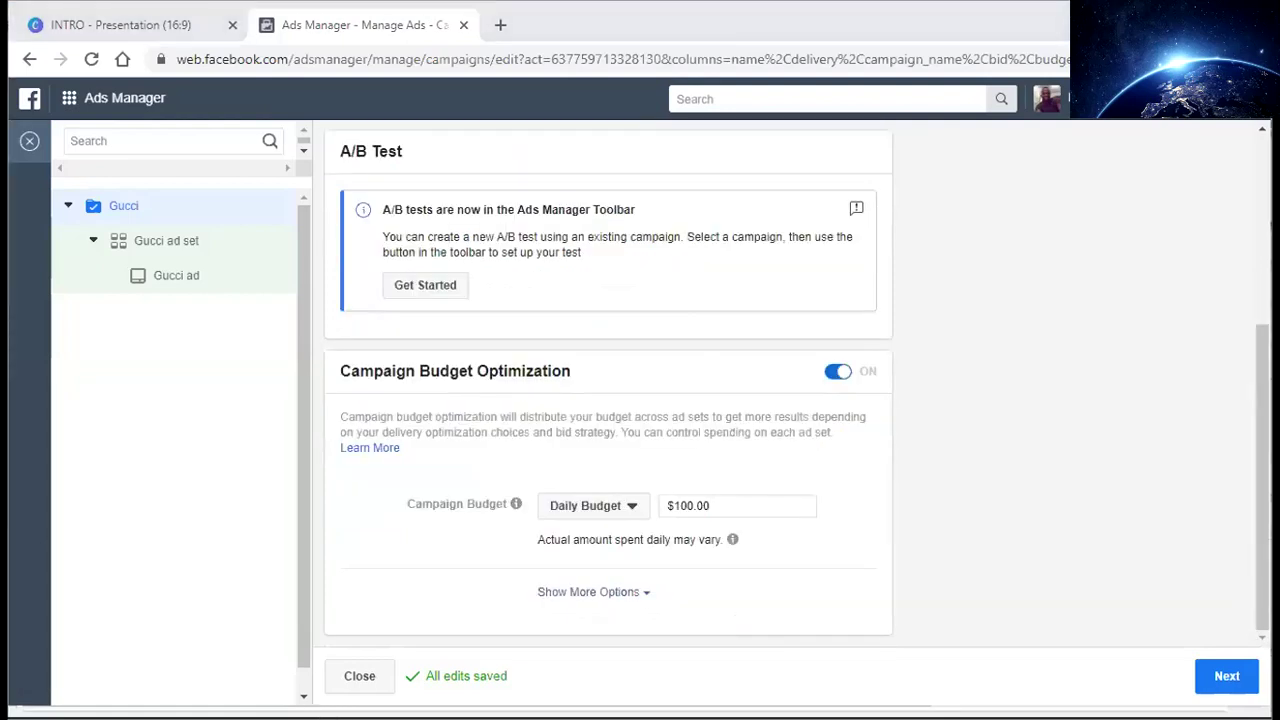
- Change the campaign budget type to Lifetime Budget
click(690, 508)
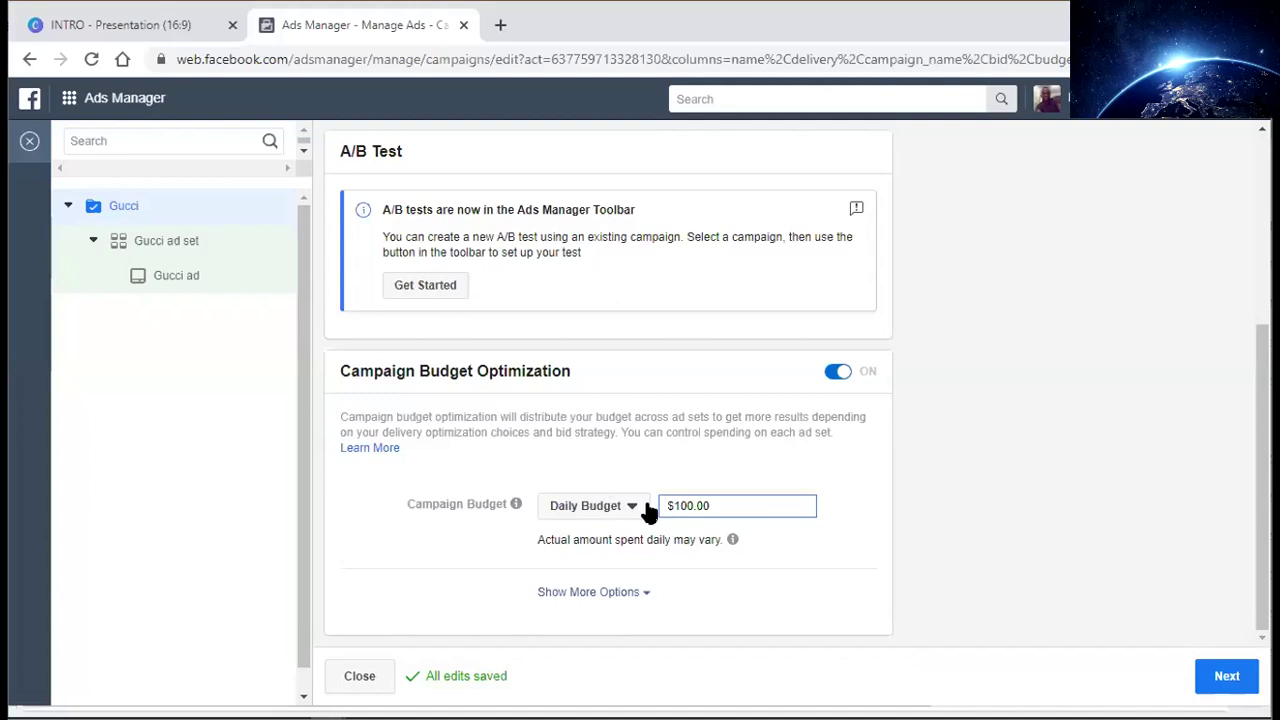
click(646, 506)
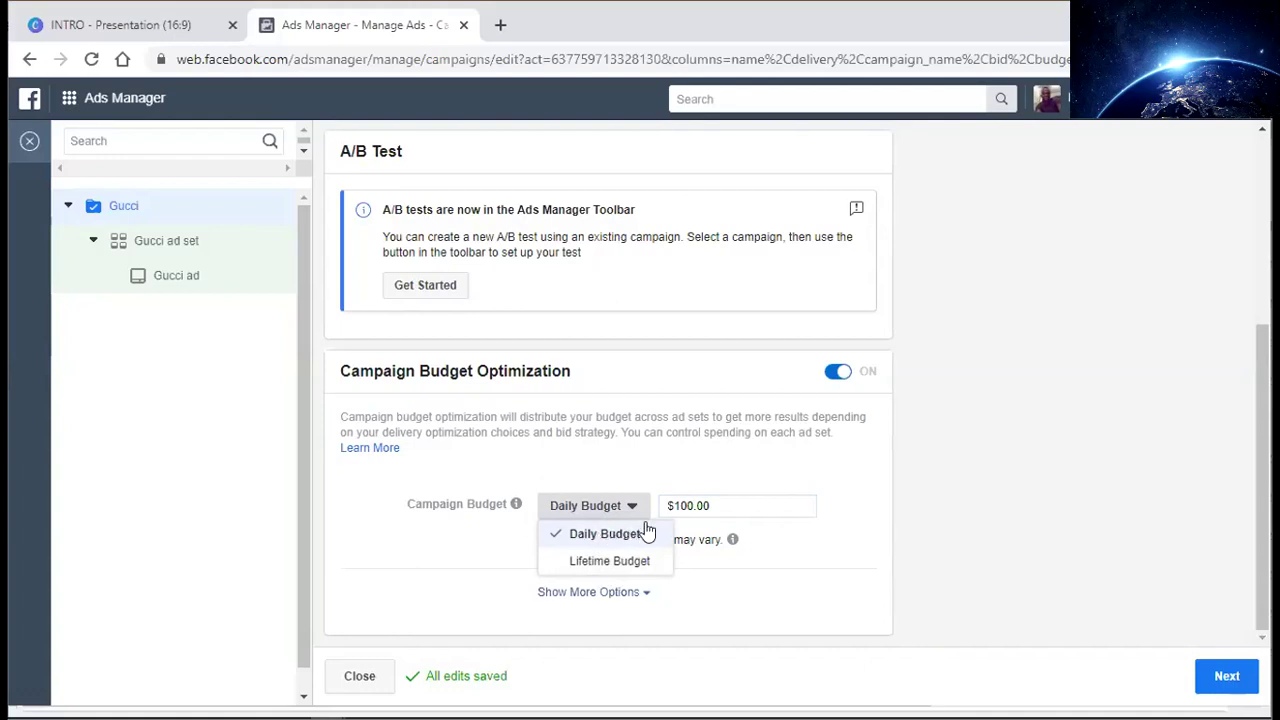
click(787, 527)
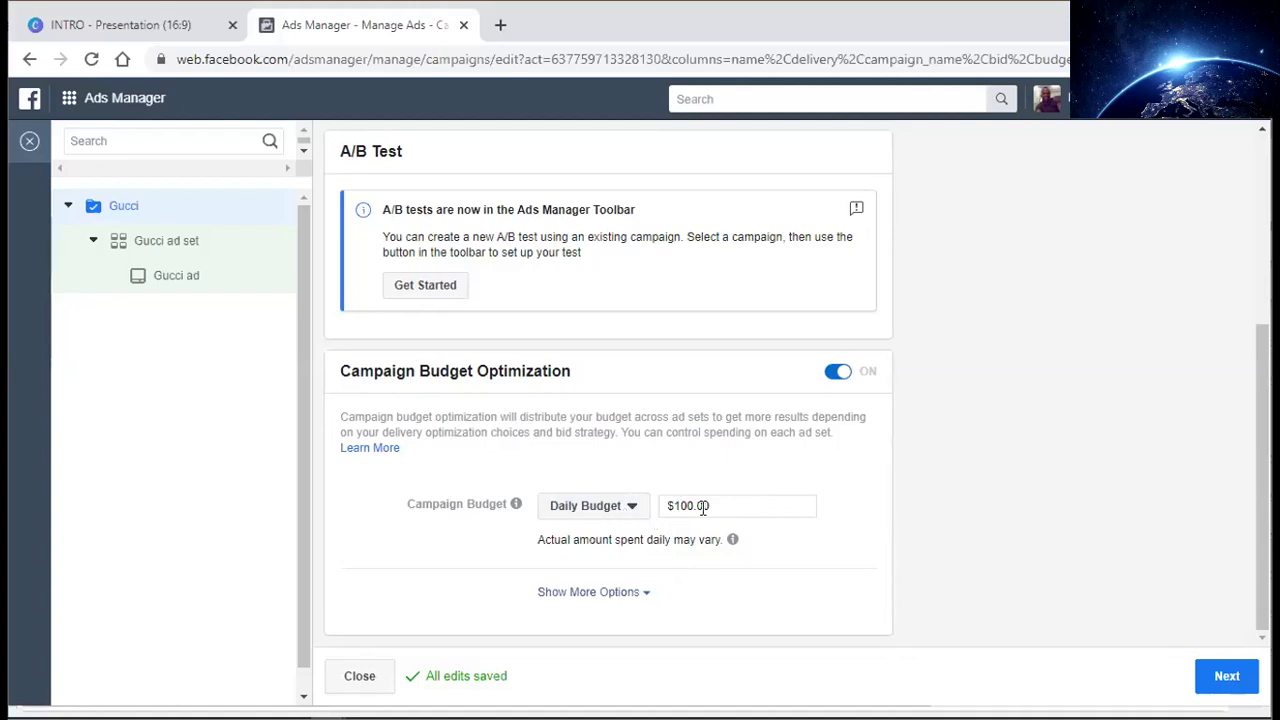
click(617, 513)
click(637, 562)
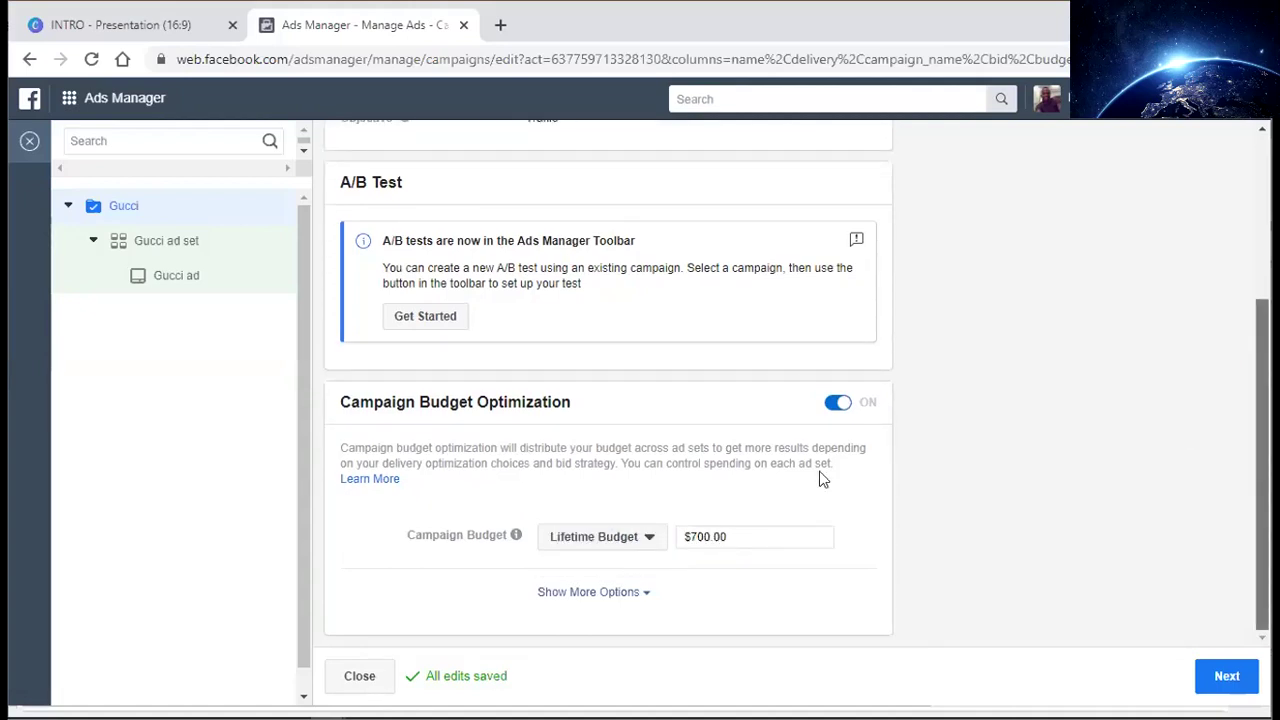
- Set the campaign's lifetime budget amount to $30.00
click(708, 533)
key(BackSpace)
key(BackSpace)
text(10)
key(BackSpace)
key(BackSpace)
key(BackSpace)
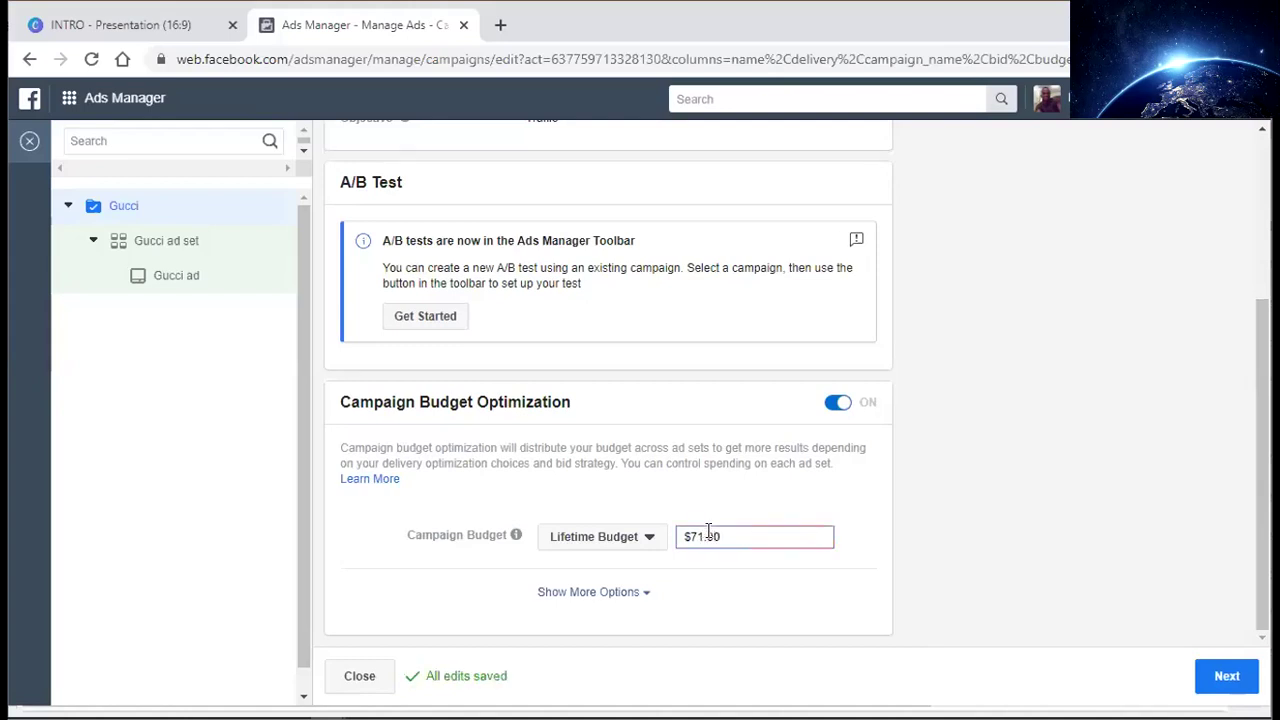
text(100)
key(BackSpace)
key(BackSpace)
key(BackSpace)
text(30)
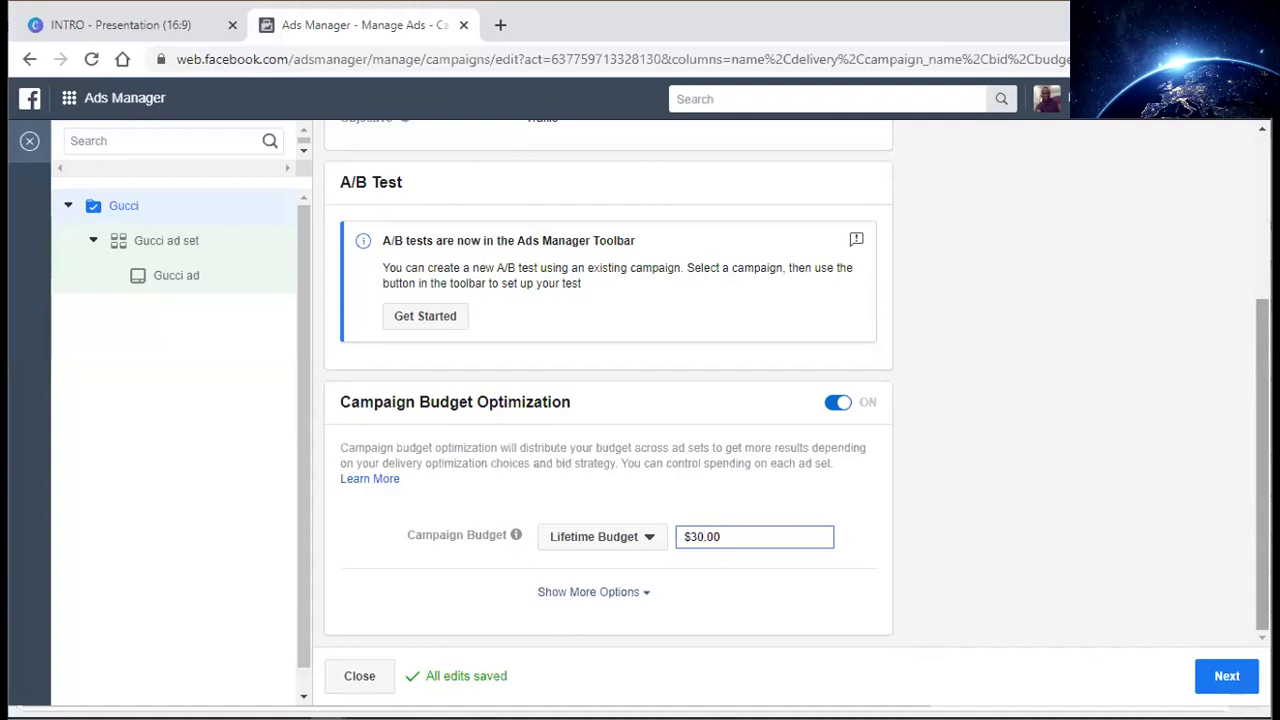
- Reveal the additional budget options, set Ad Scheduling to Run ads on a schedule, and proceed to the ad set
click(614, 600)
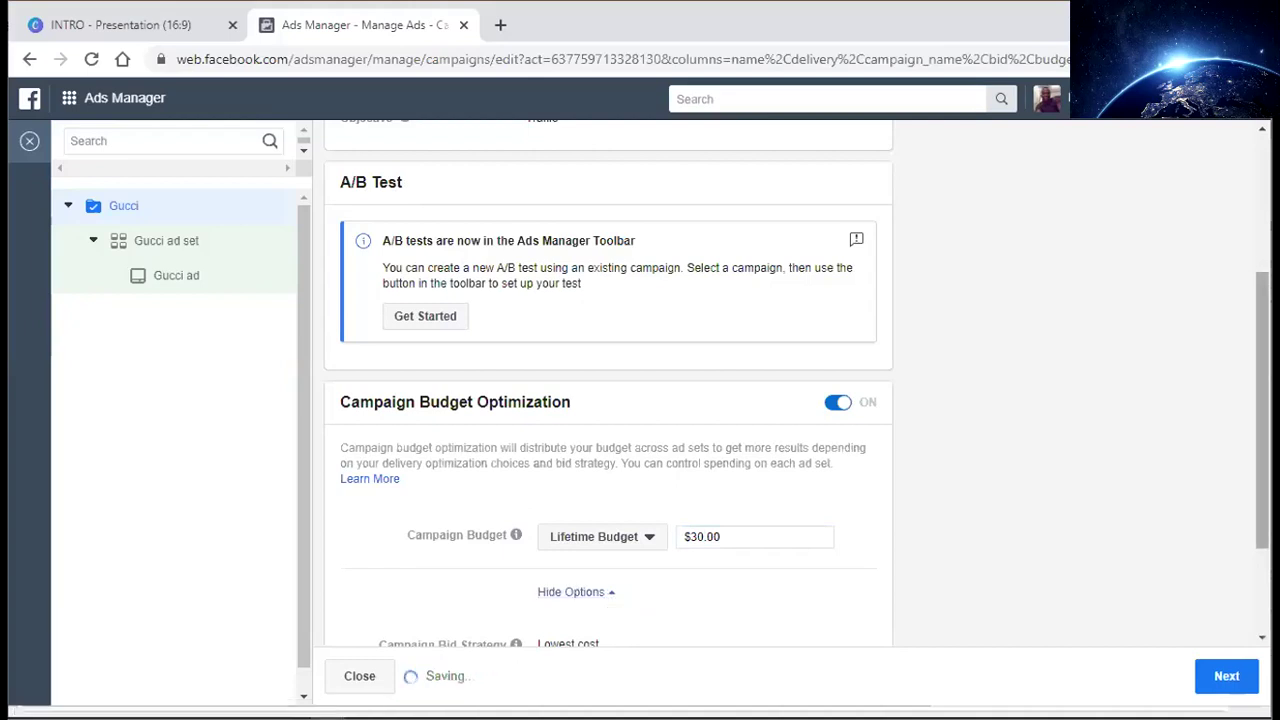
scroll(1263, 450, down, 1)
scroll(605, 594, down, 1)
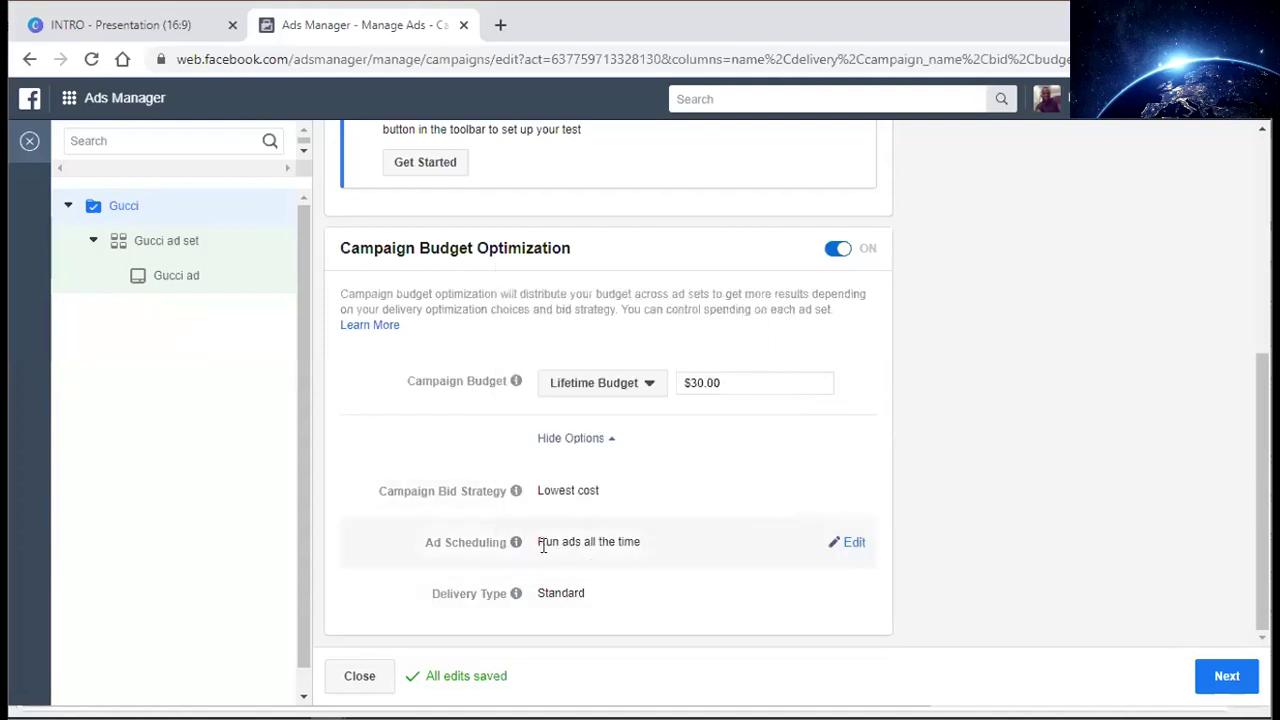
click(855, 542)
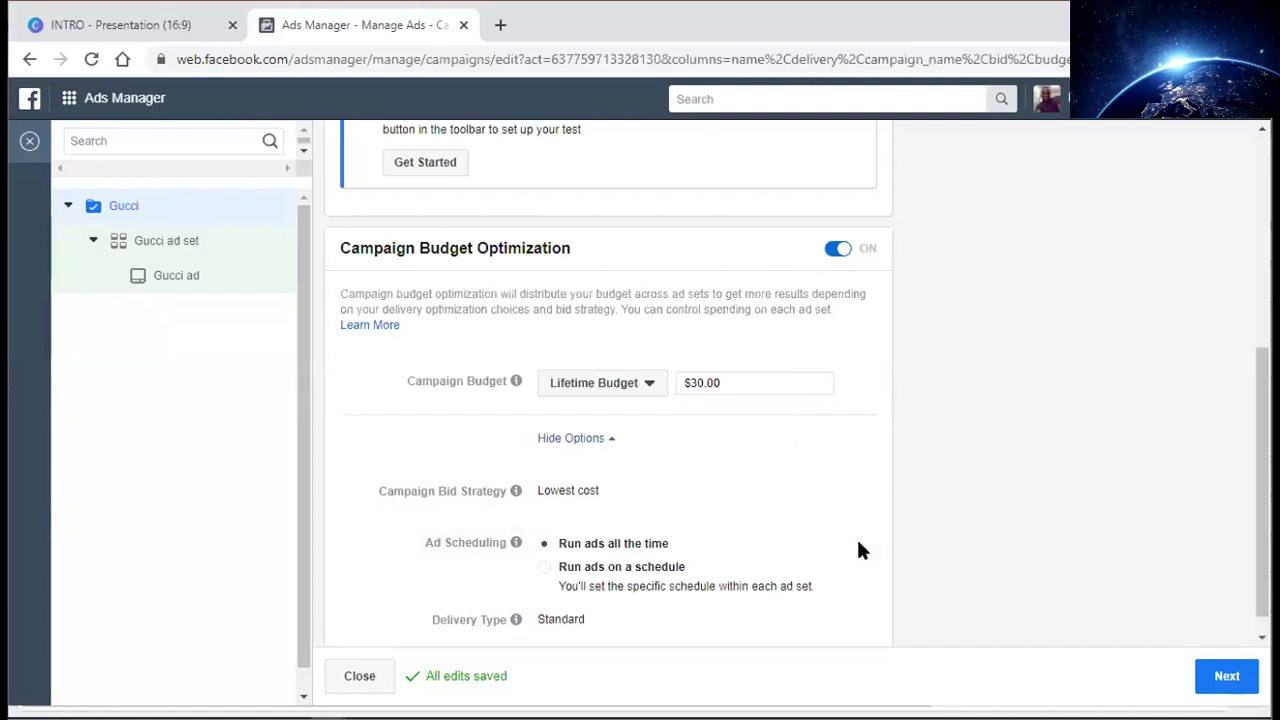
click(546, 567)
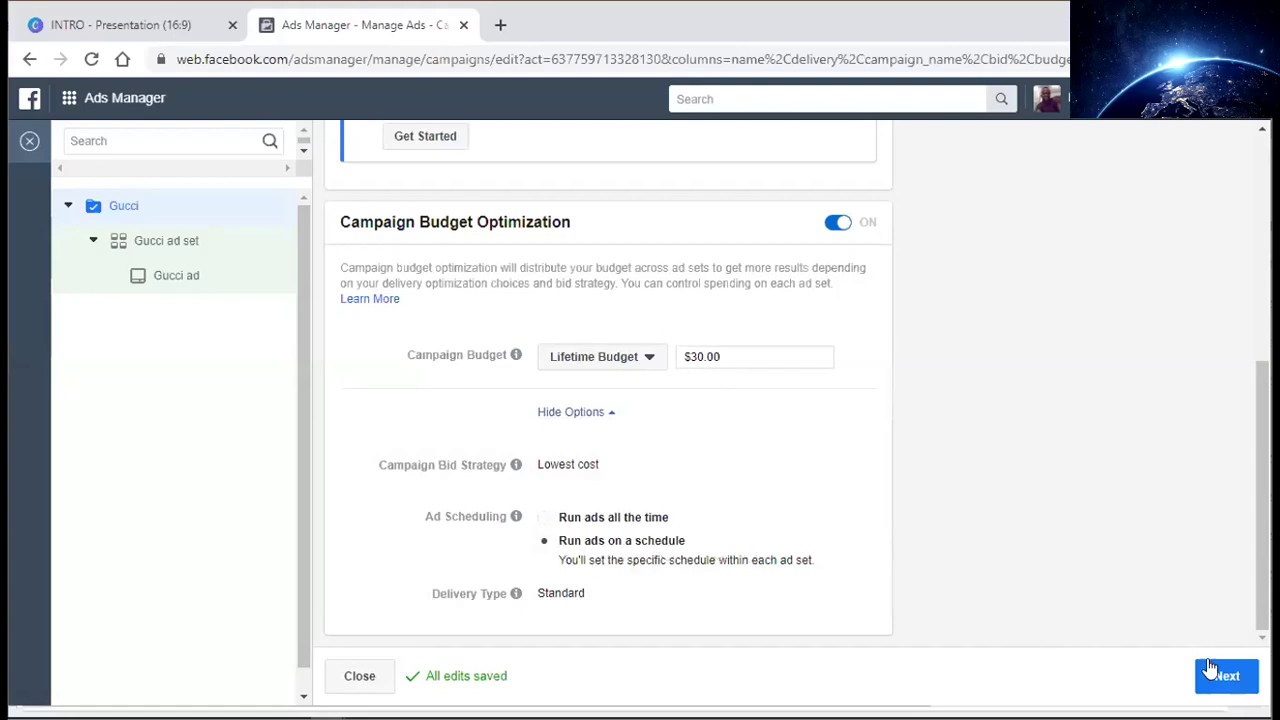
click(1238, 677)
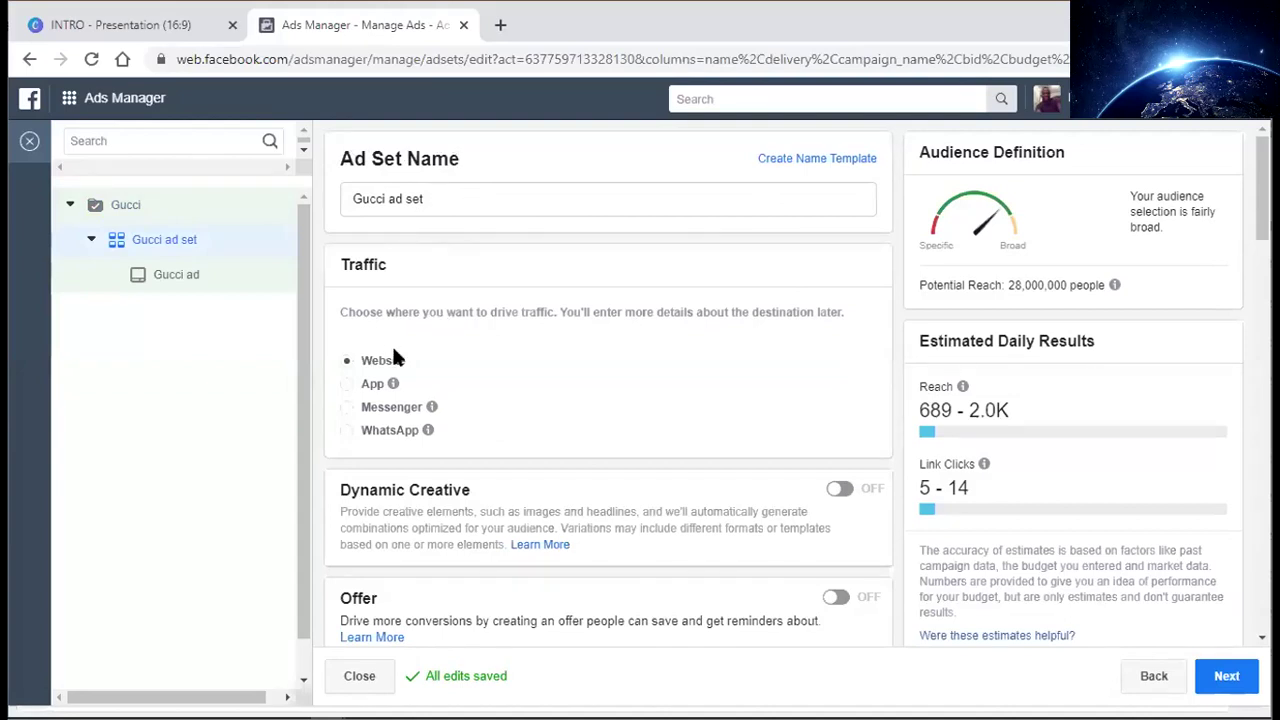
- Review the ad set's Traffic destination choices, including the explanation of the App option
double_click(369, 264)
click(363, 272)
double_click(363, 270)
click(403, 278)
double_click(355, 265)
click(491, 370)
mouse_move(393, 384)
scroll(608, 400, down, 2)
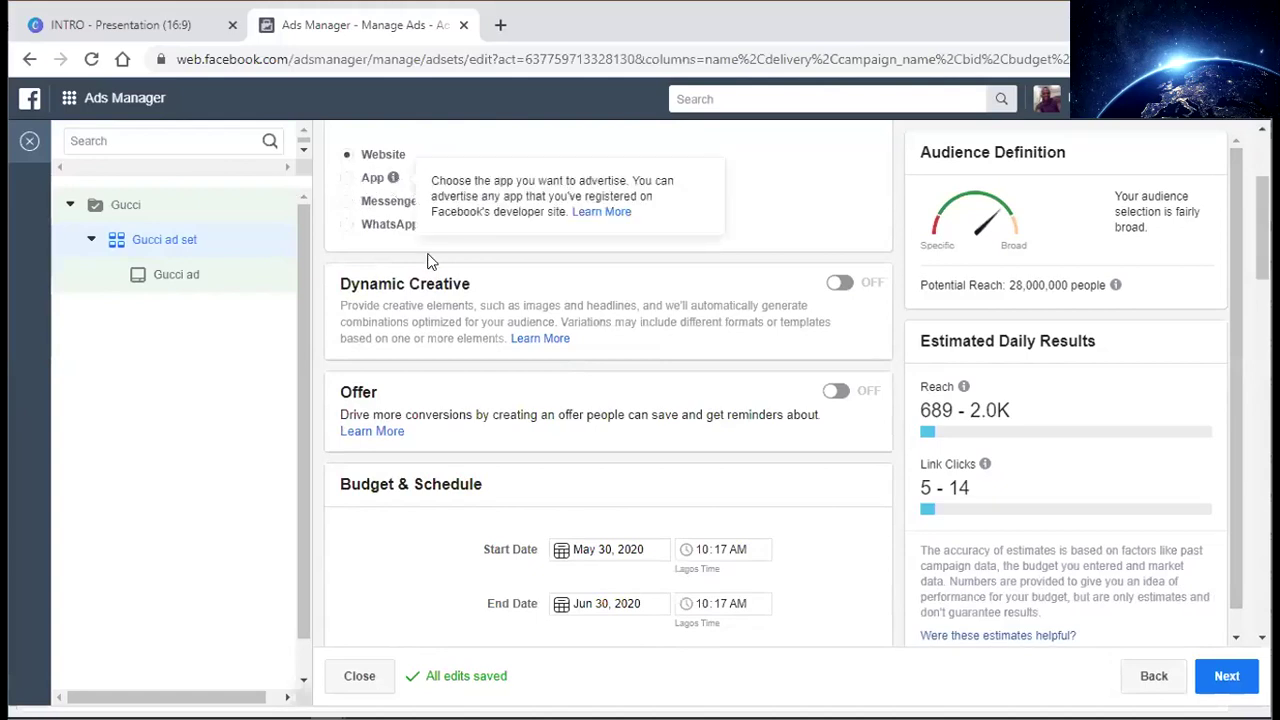
- Try Messenger and WhatsApp as the traffic destination and return the choice to Website
click(372, 205)
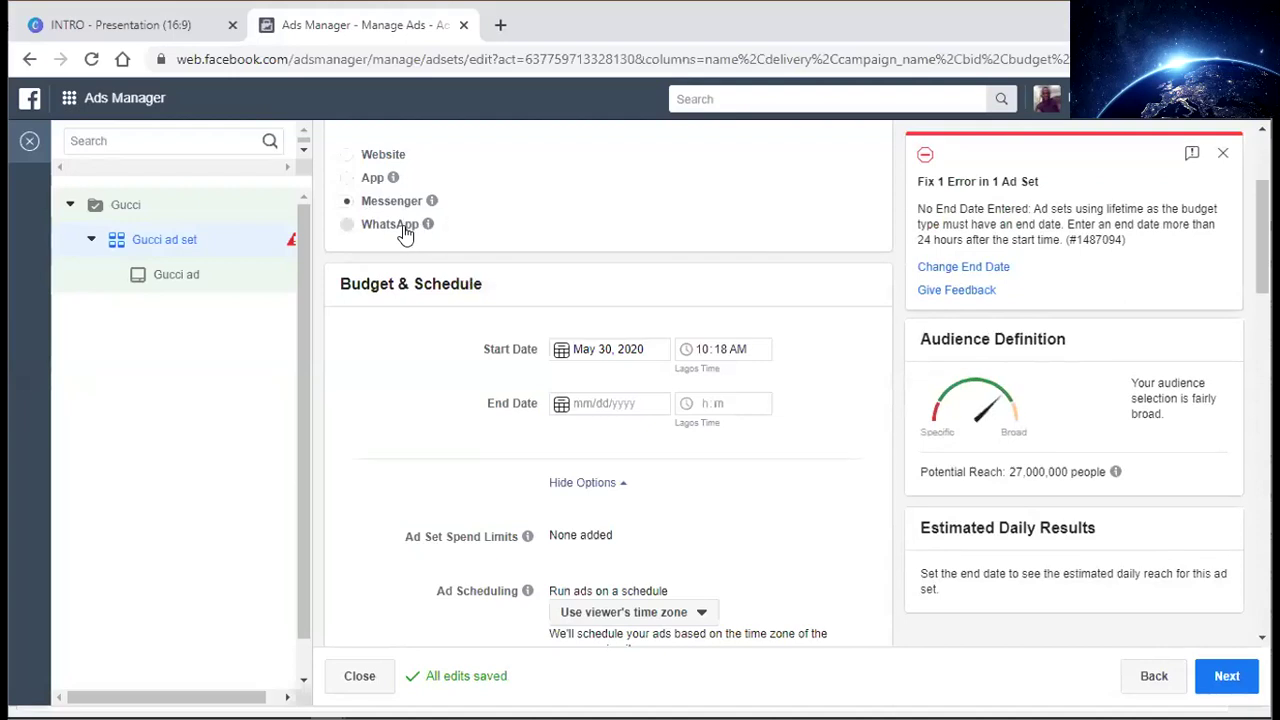
click(405, 232)
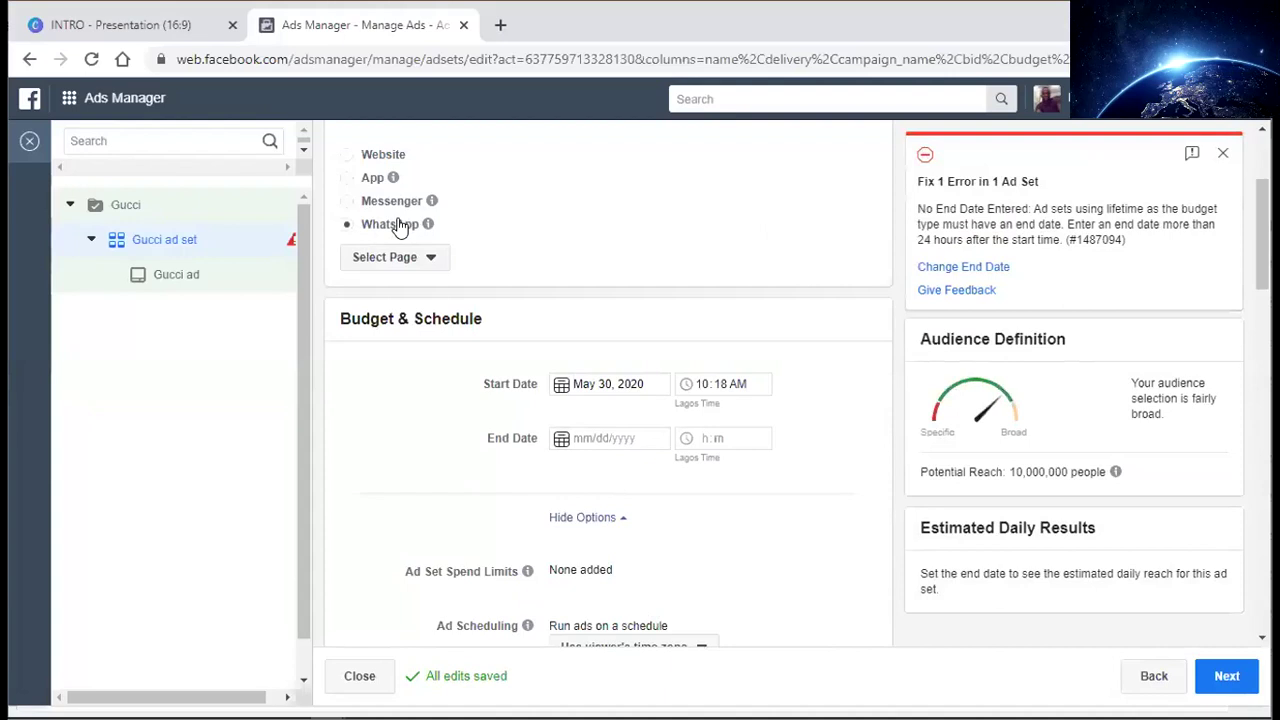
click(380, 160)
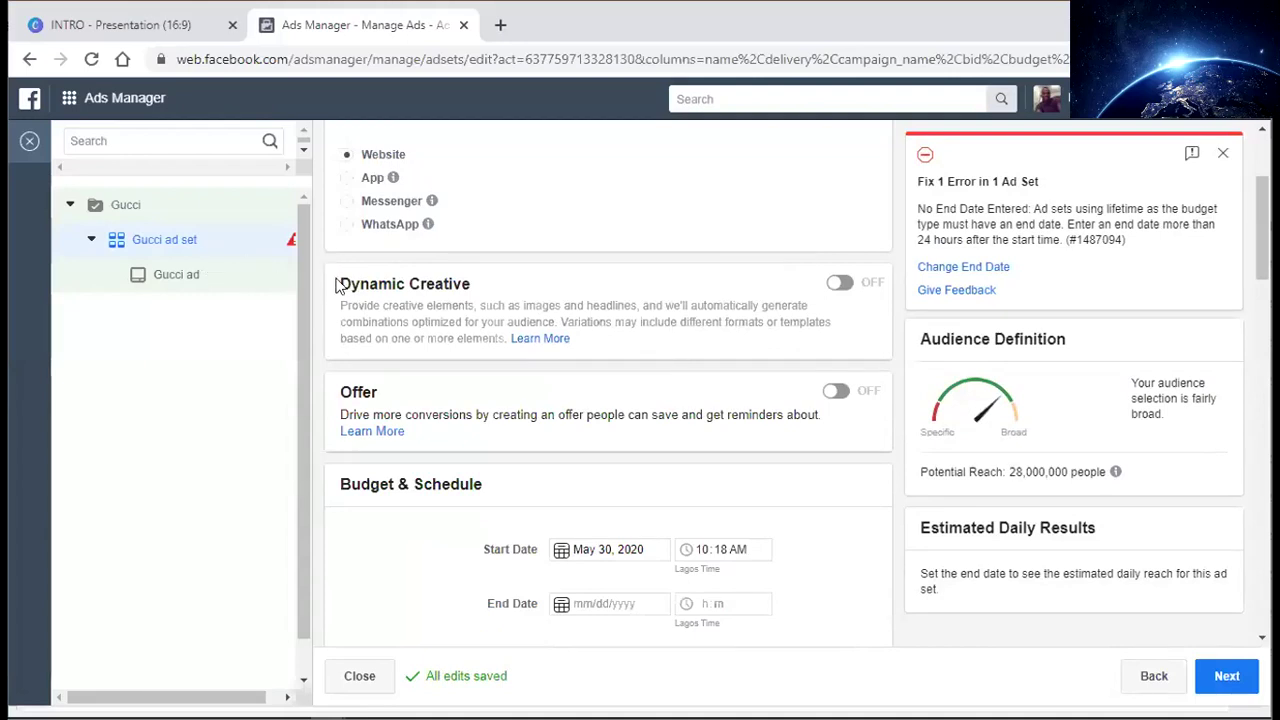
- Examine the ad set's Dynamic Creative and Offer sections
drag(489, 284, 391, 285)
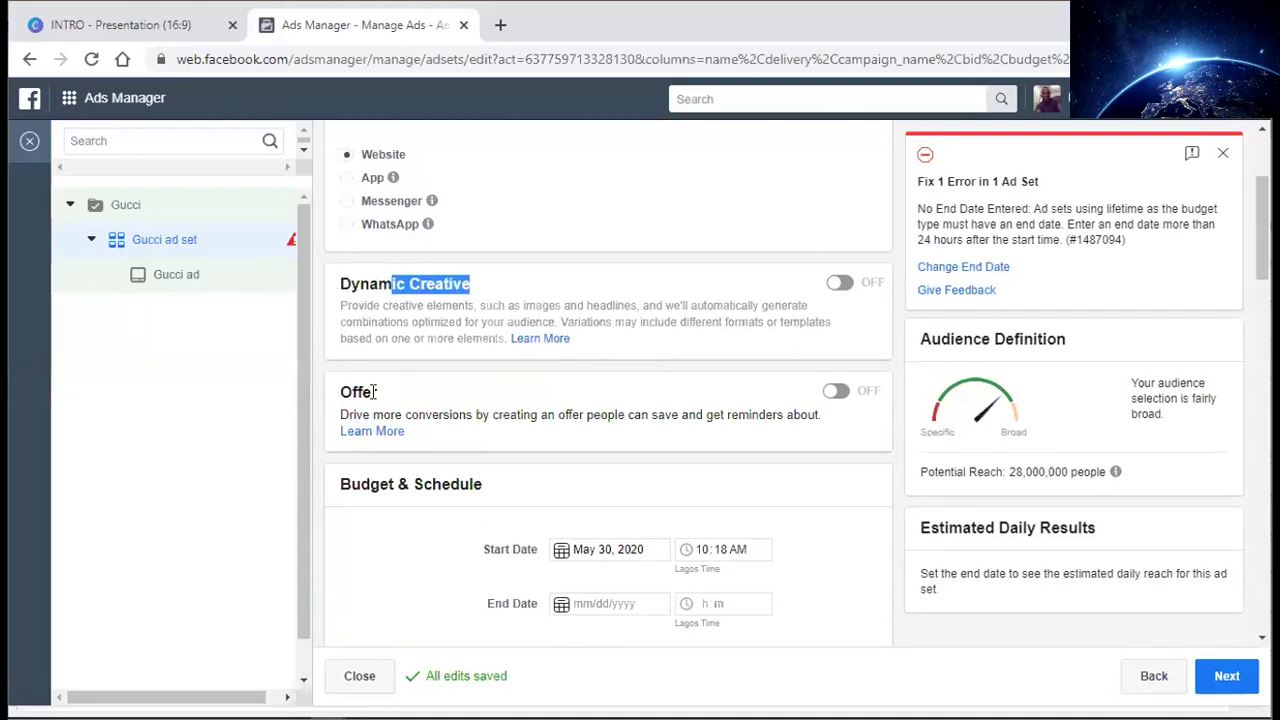
double_click(373, 390)
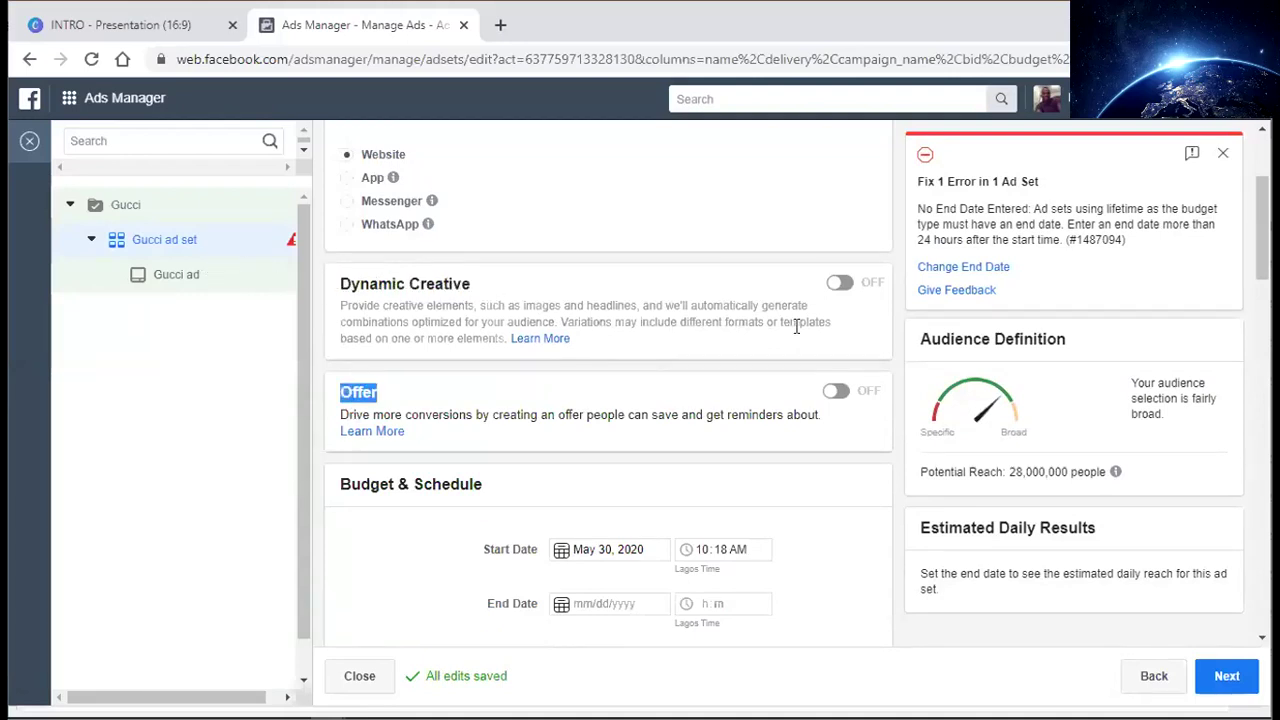
click(715, 455)
- Set the ad set's start time to 11:00 AM in the Budget & Schedule section
scroll(455, 233, down, 3)
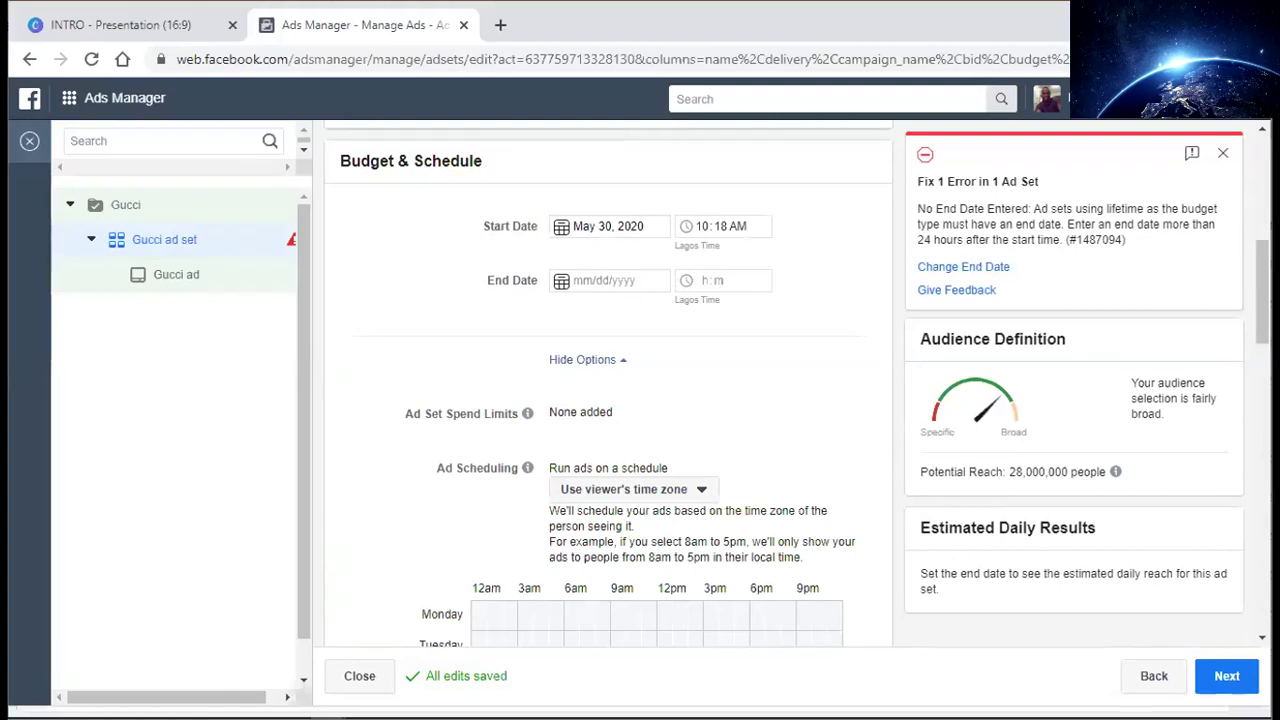
click(703, 227)
text(11:00)
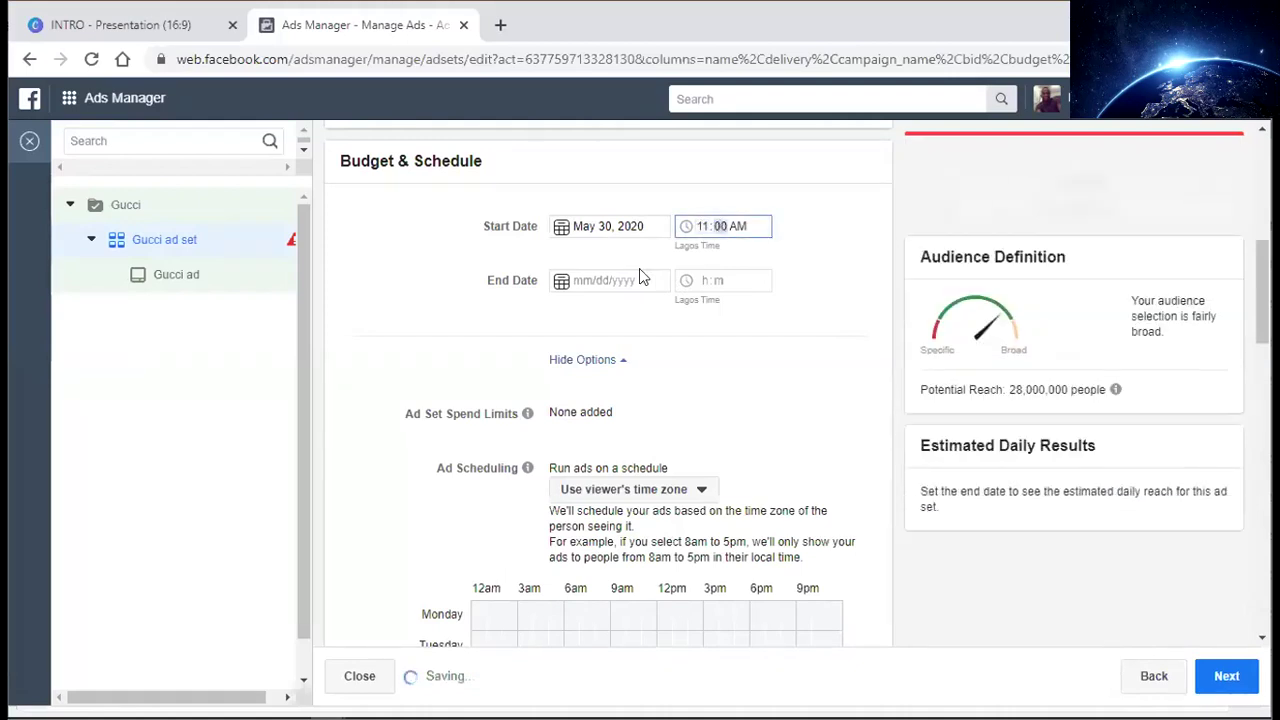
- Set the ad set's end date to June 6, 2020 and its end time to 11:00 PM
click(588, 281)
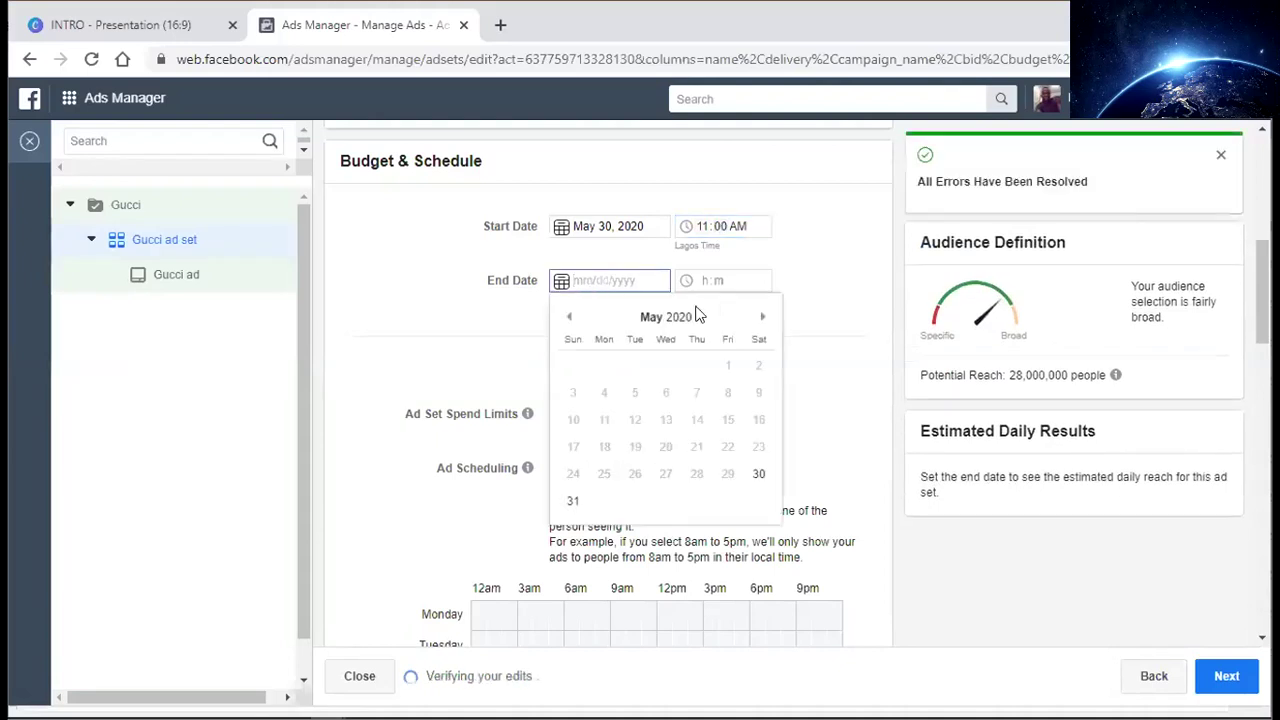
click(766, 318)
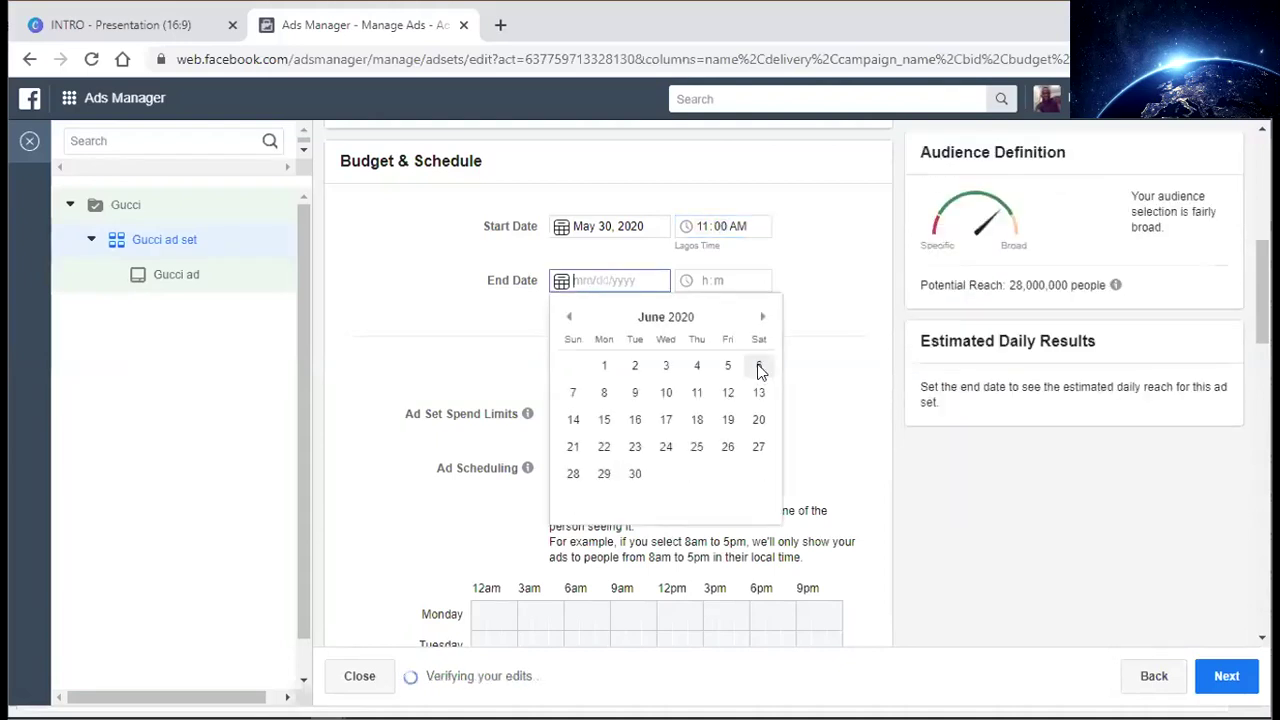
click(758, 366)
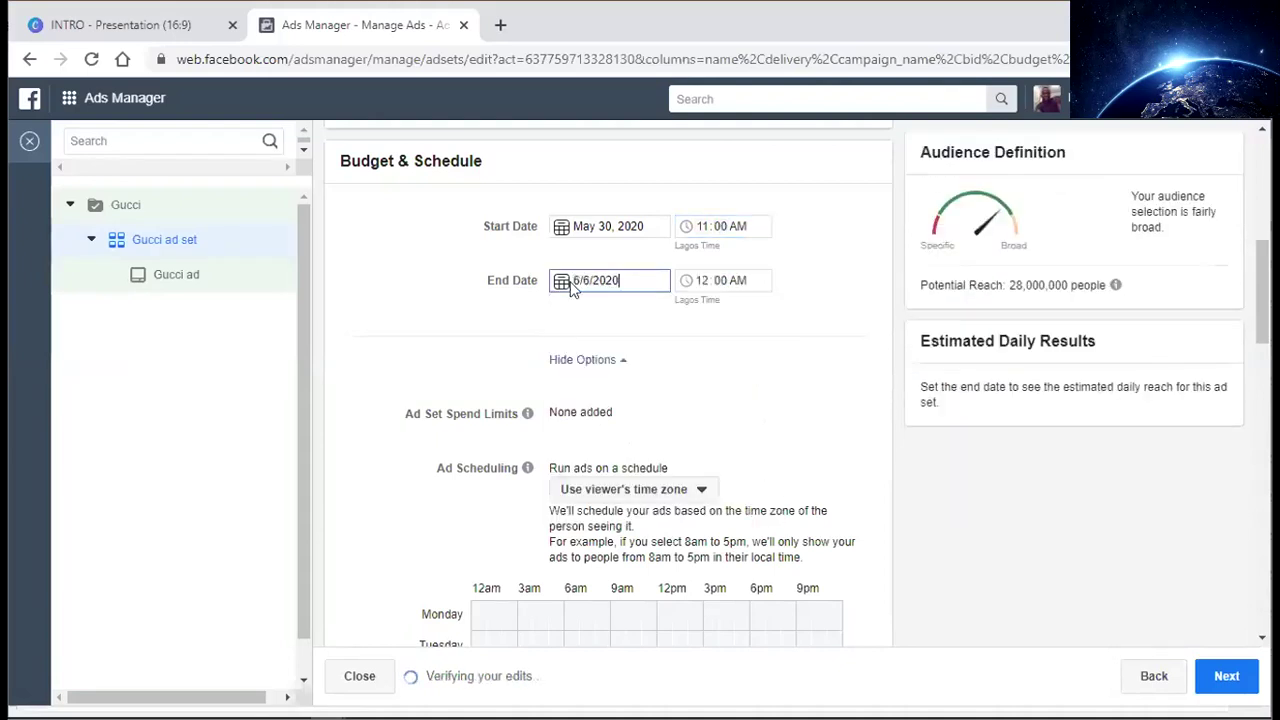
click(697, 281)
text(11)
click(735, 281)
text(p)
click(838, 330)
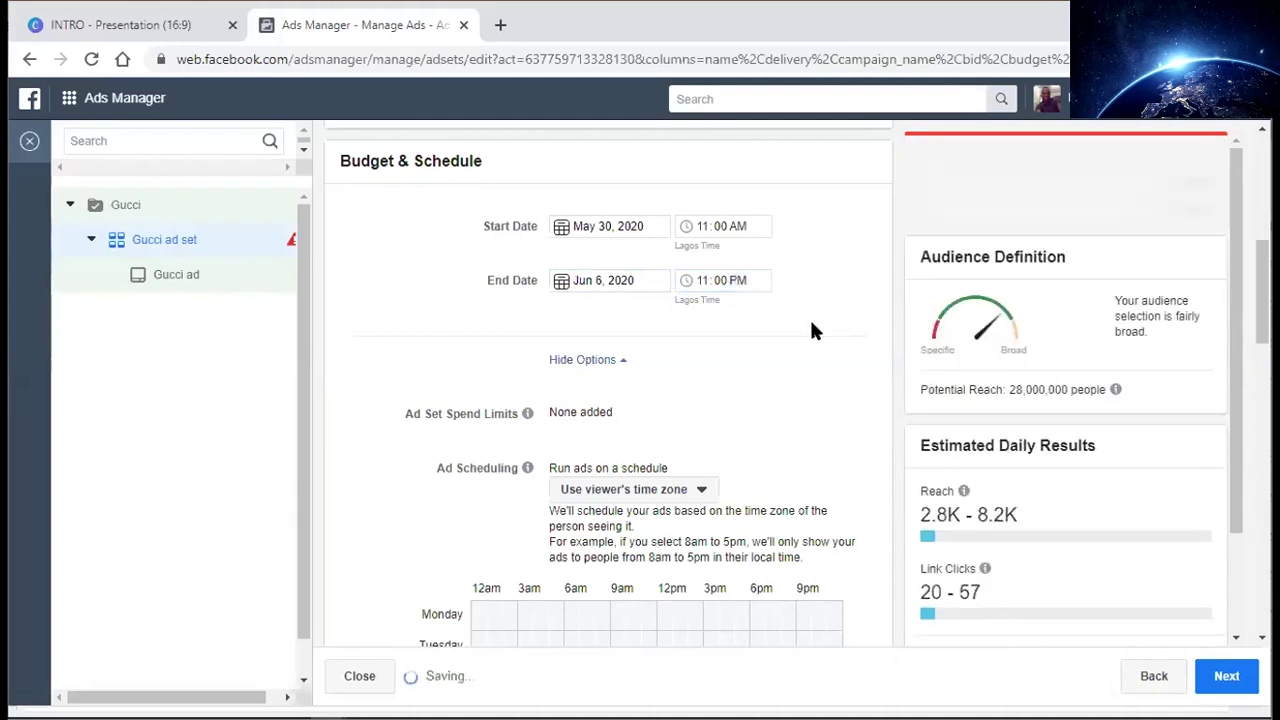
- Schedule the ads for every day of the week at all hours except 1 AM in the Ad Scheduling grid
scroll(616, 237, down, 3)
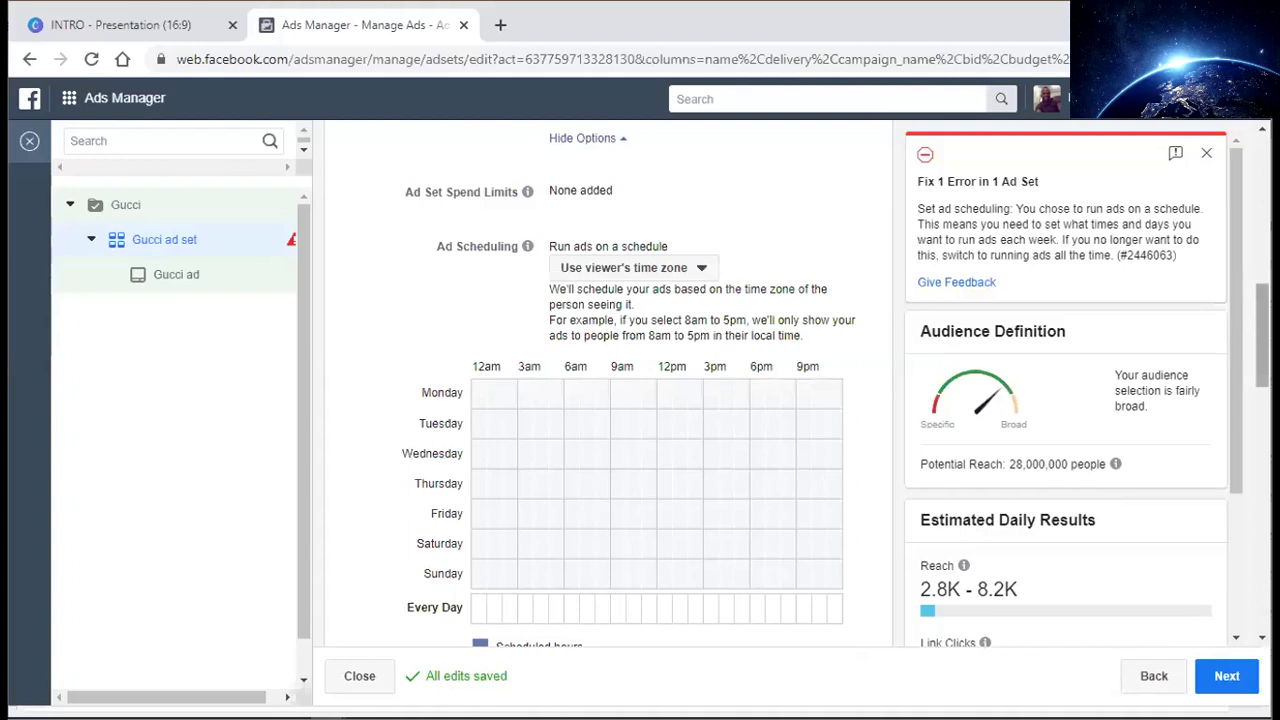
scroll(1262, 340, down, 1)
scroll(1262, 350, down, 1)
scroll(608, 380, up, 1)
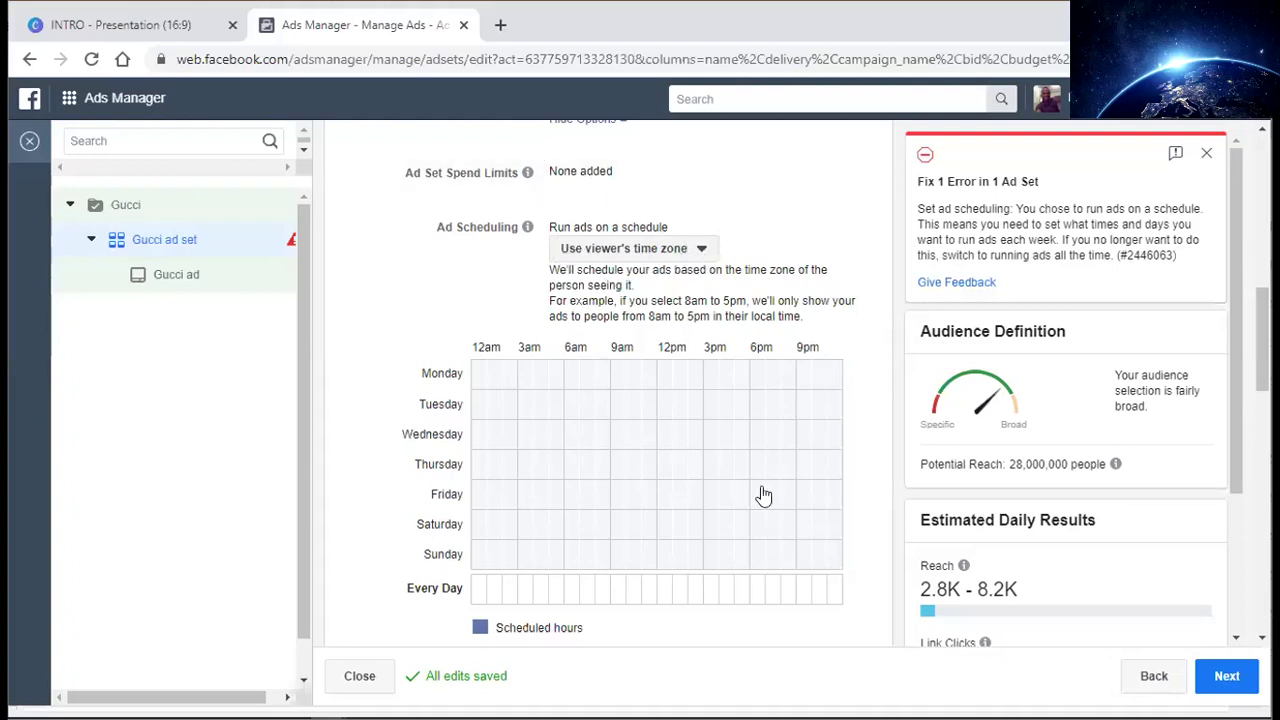
double_click(420, 375)
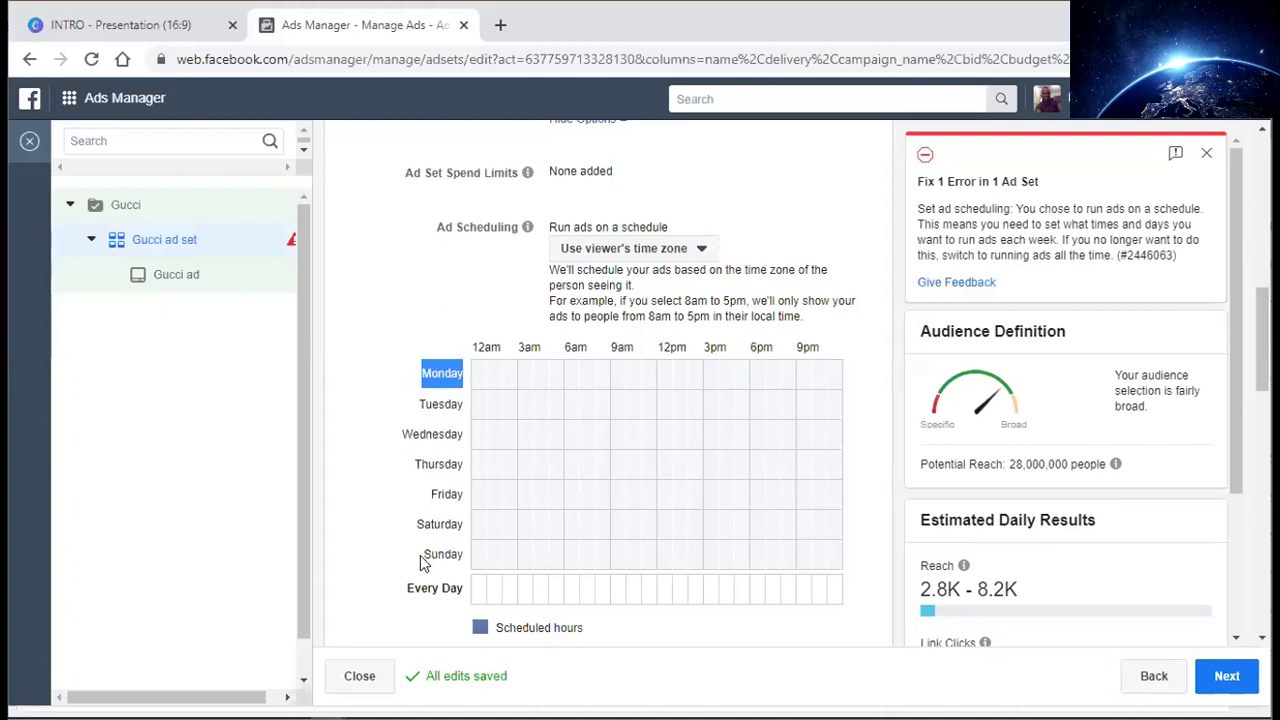
double_click(455, 556)
click(478, 592)
drag(535, 605, 583, 609)
drag(425, 640, 866, 526)
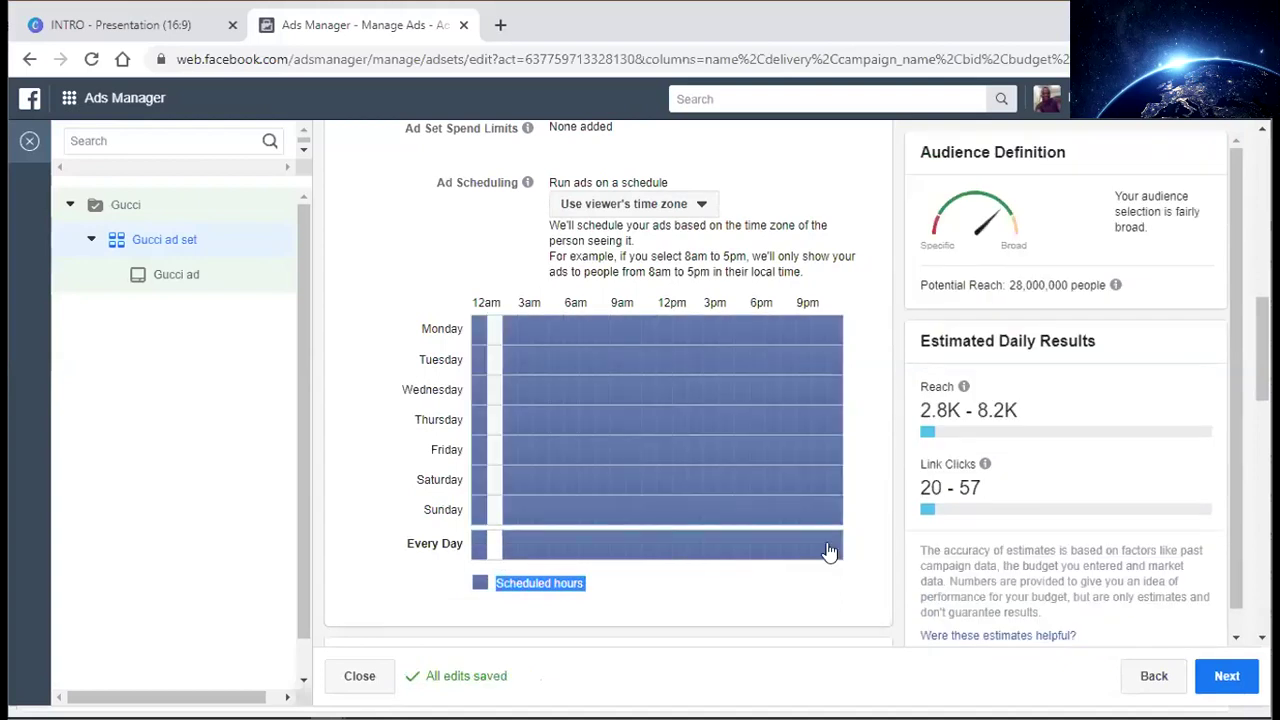
click(855, 500)
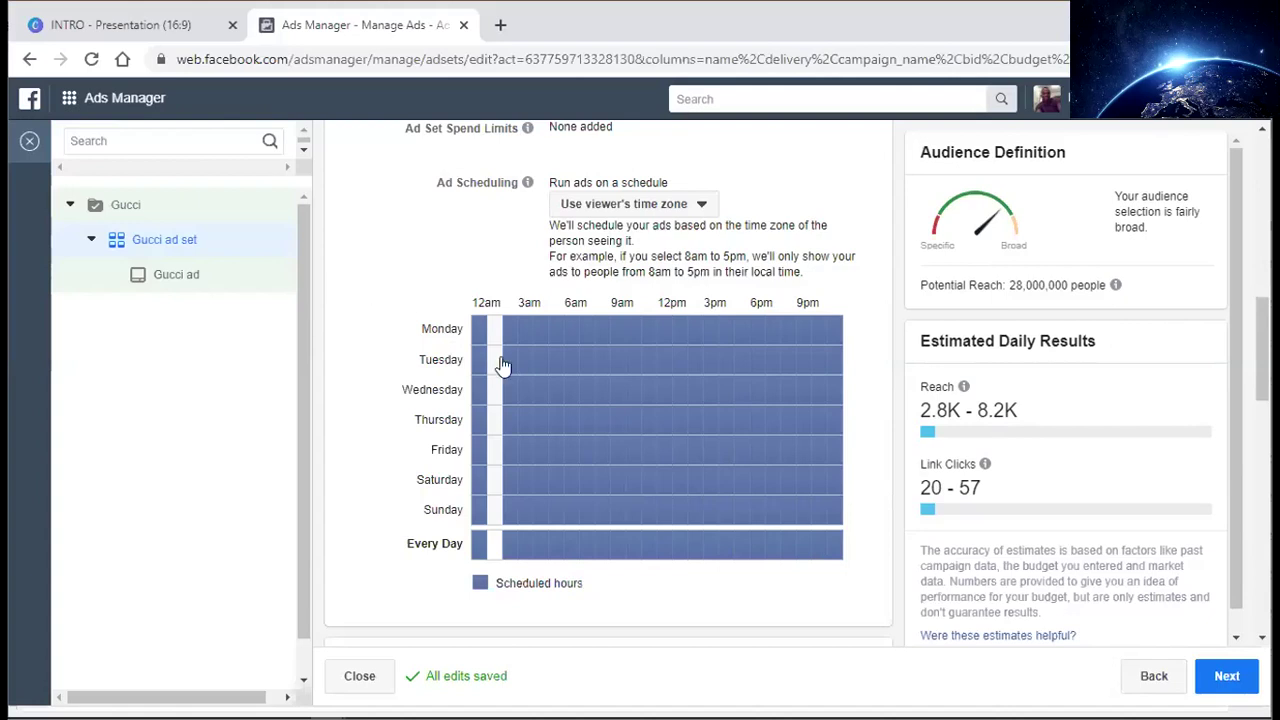
- Remove the hours from 1 AM to 12 PM from every day of the ad schedule, keeping the midnight hour
click(479, 330)
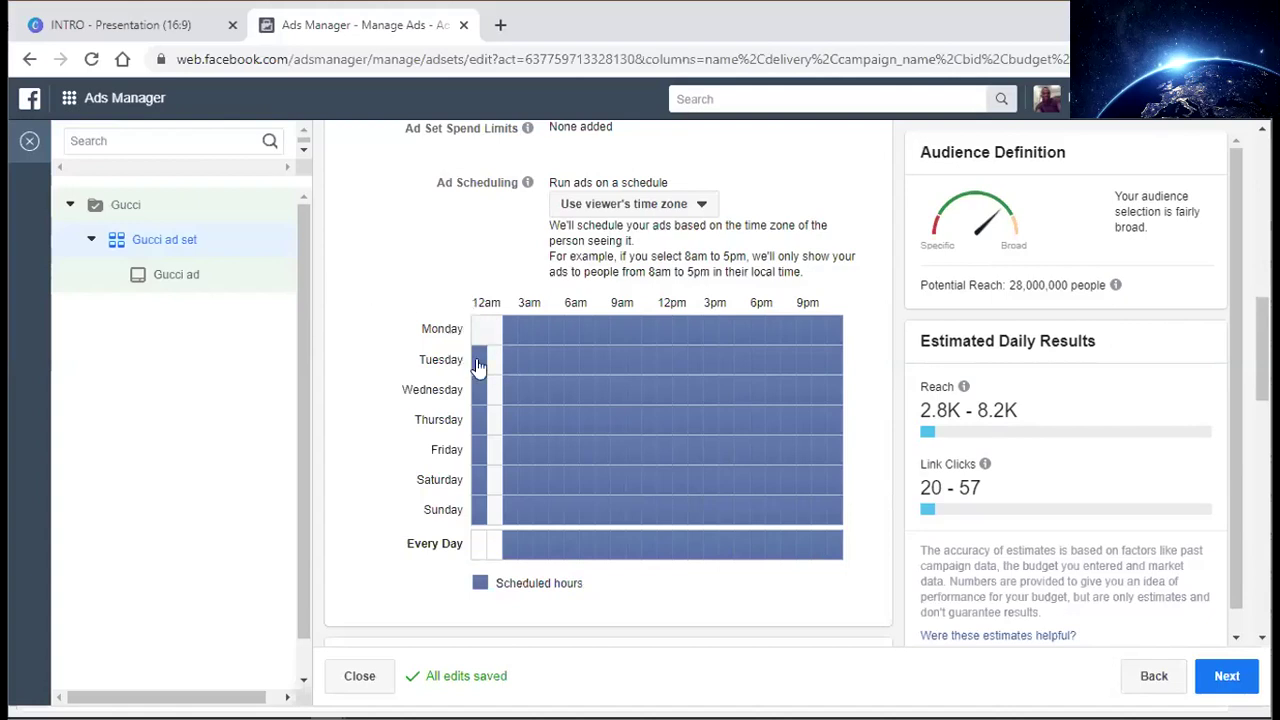
click(525, 548)
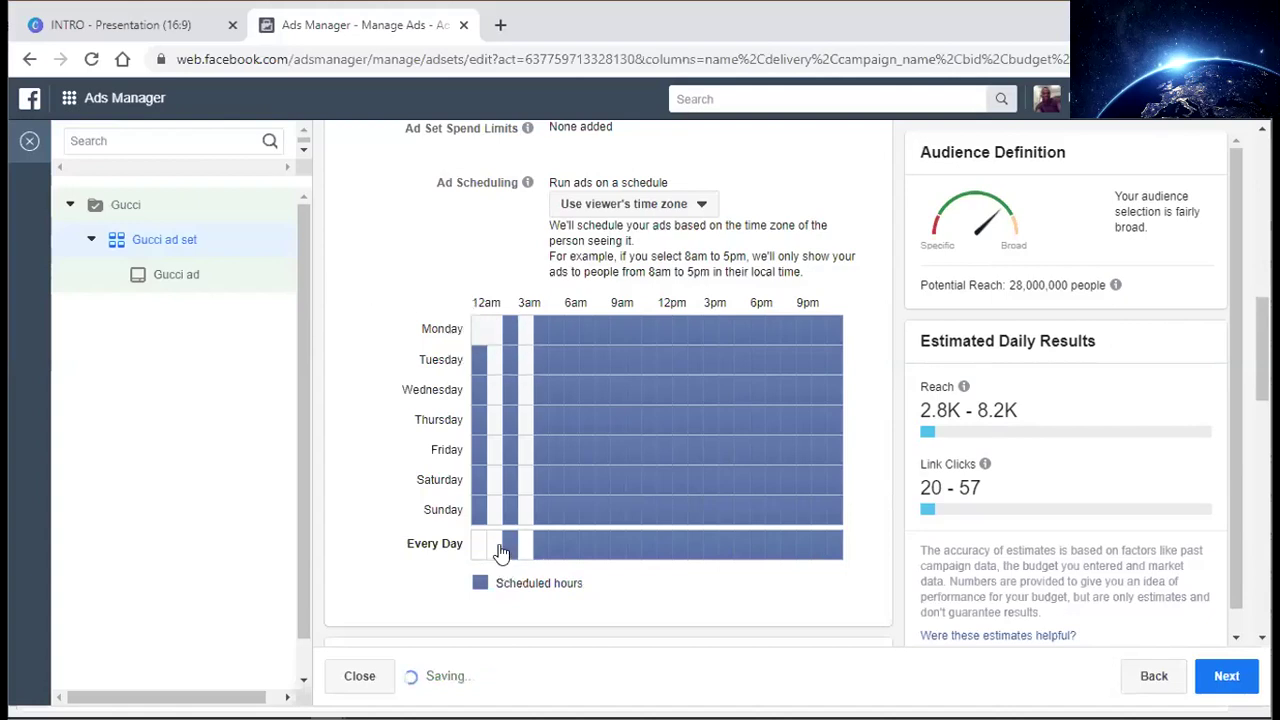
click(508, 550)
click(480, 553)
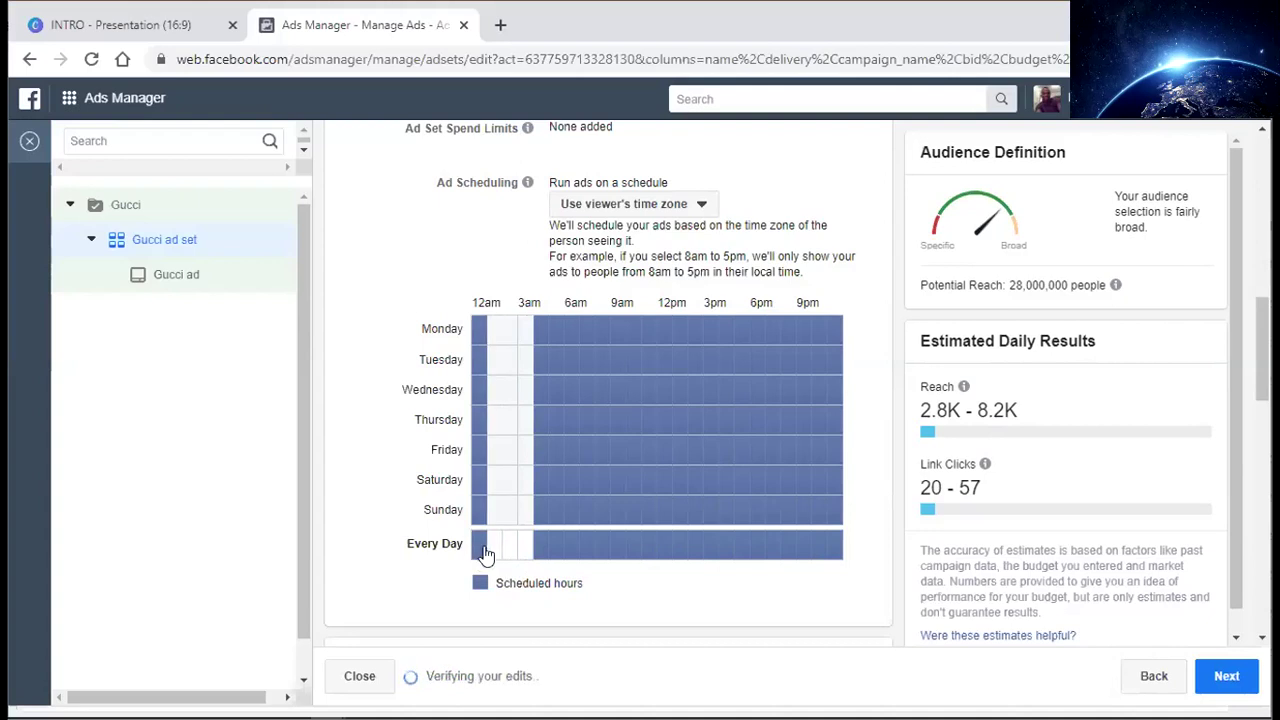
click(542, 551)
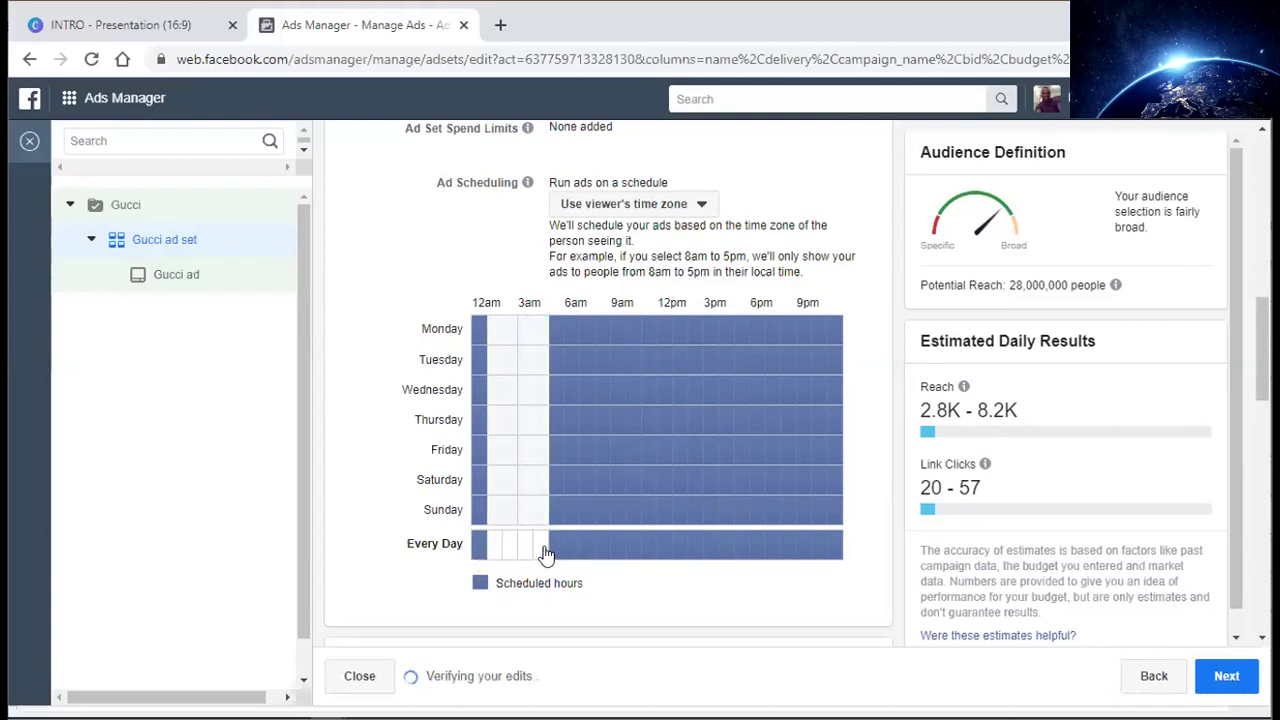
click(558, 551)
click(572, 551)
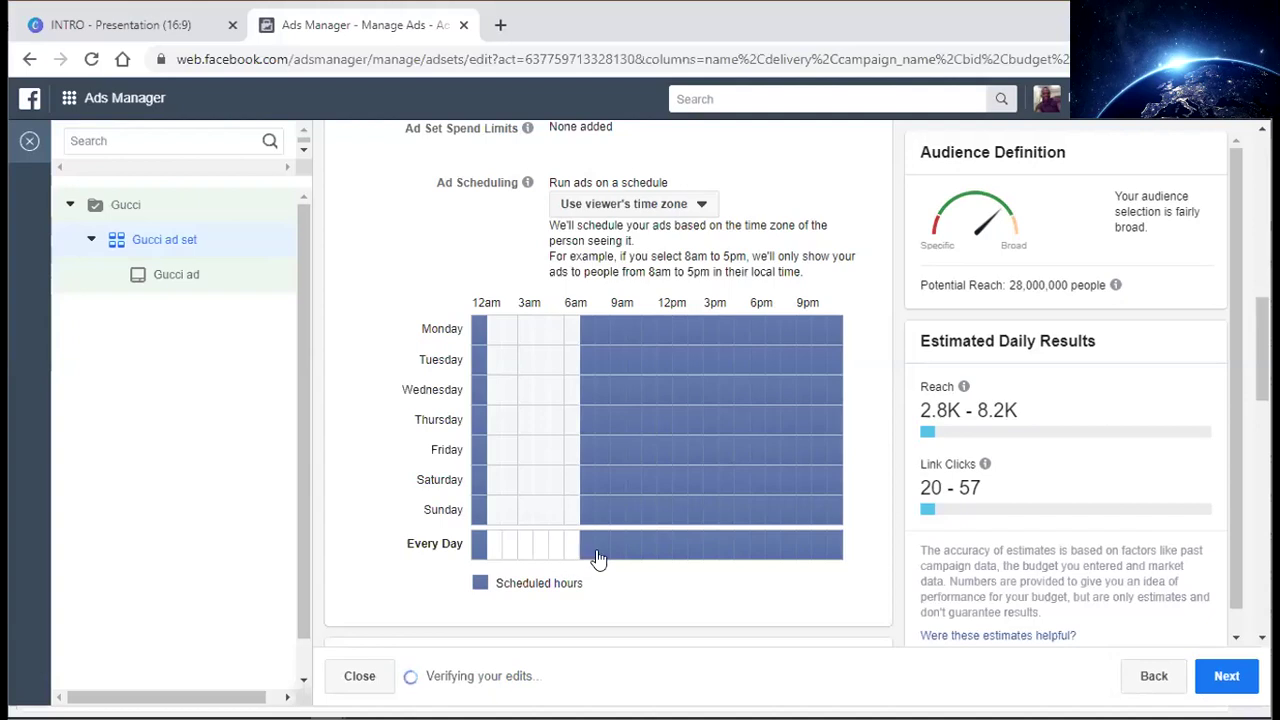
click(588, 551)
click(604, 551)
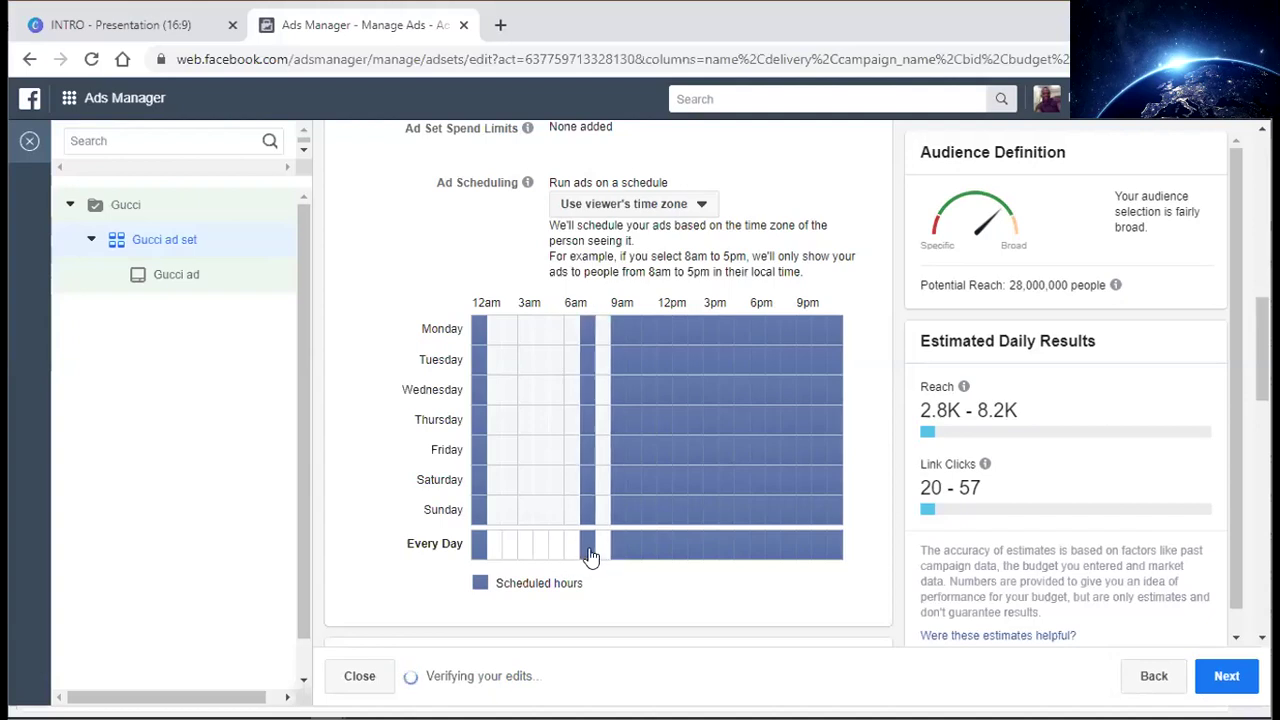
click(615, 556)
click(634, 558)
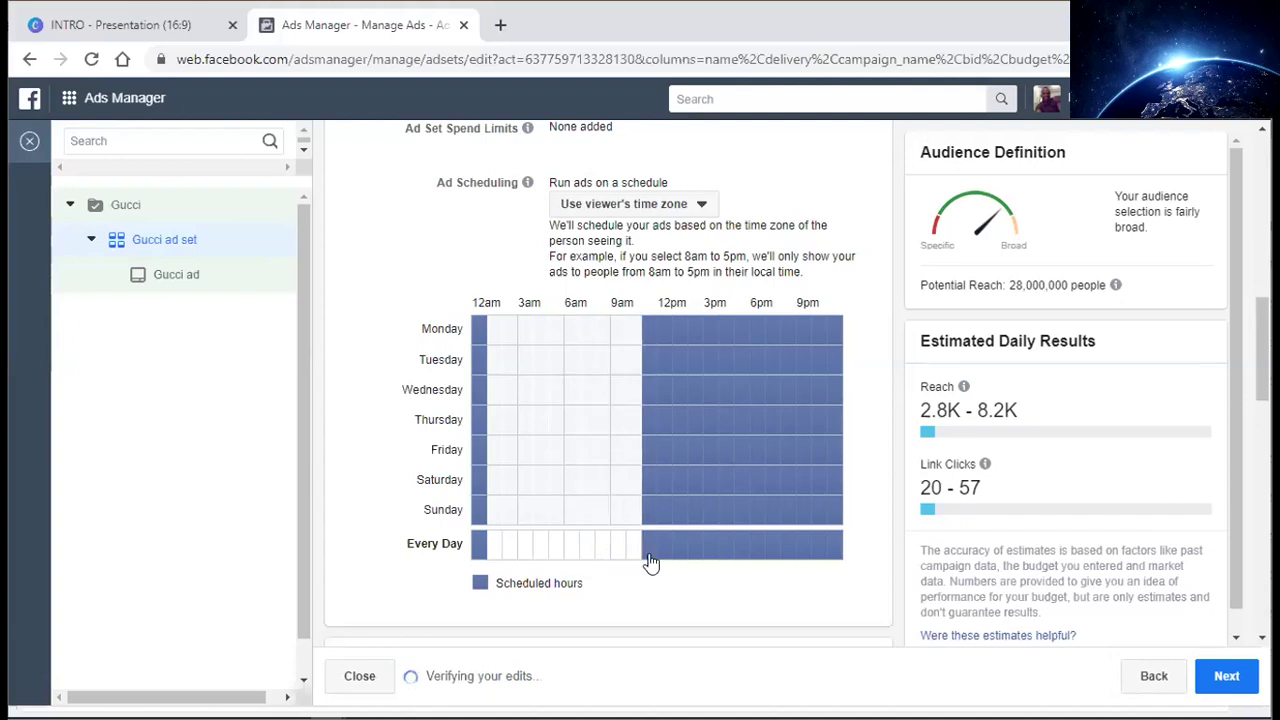
click(650, 558)
- Clear the noon-to-midnight block and the 12 AM hour from all days of the ad schedule
drag(668, 338, 909, 461)
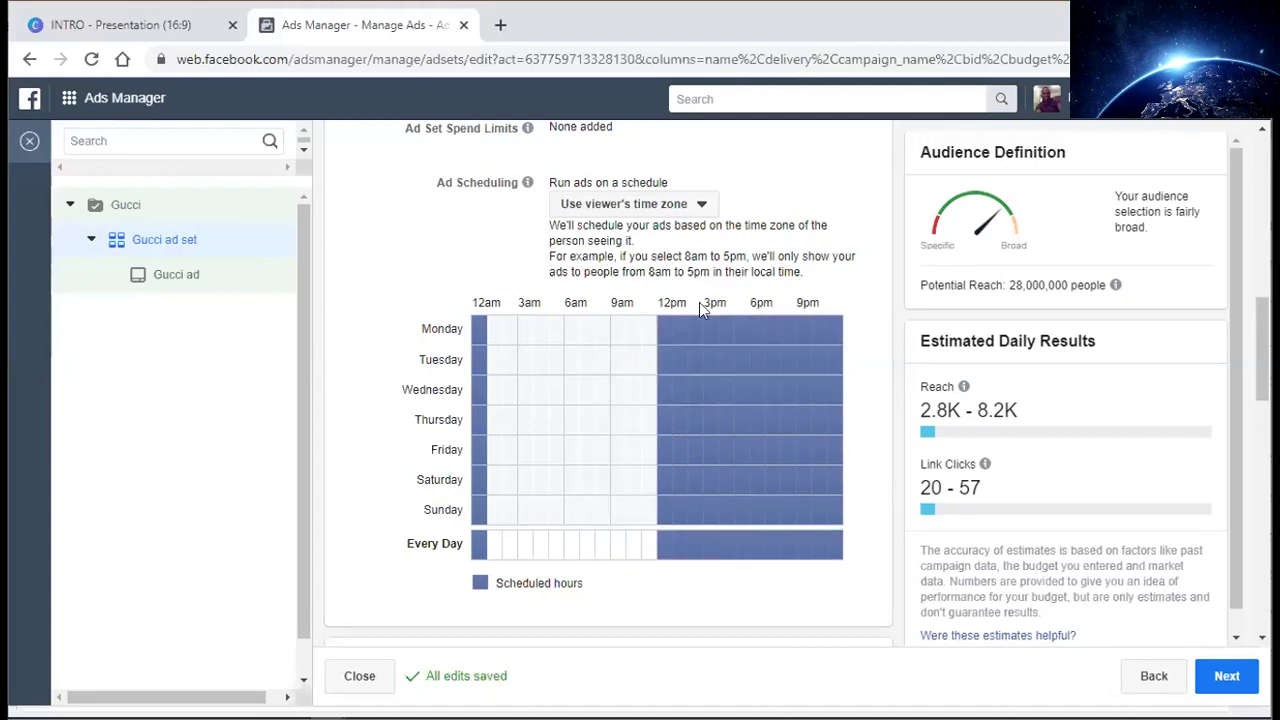
drag(671, 334, 829, 471)
click(836, 512)
mouse_move(822, 517)
mouse_down()
mouse_move(789, 514)
mouse_move(818, 521)
mouse_up()
click(833, 516)
click(753, 514)
click(722, 518)
click(741, 520)
click(710, 522)
click(692, 518)
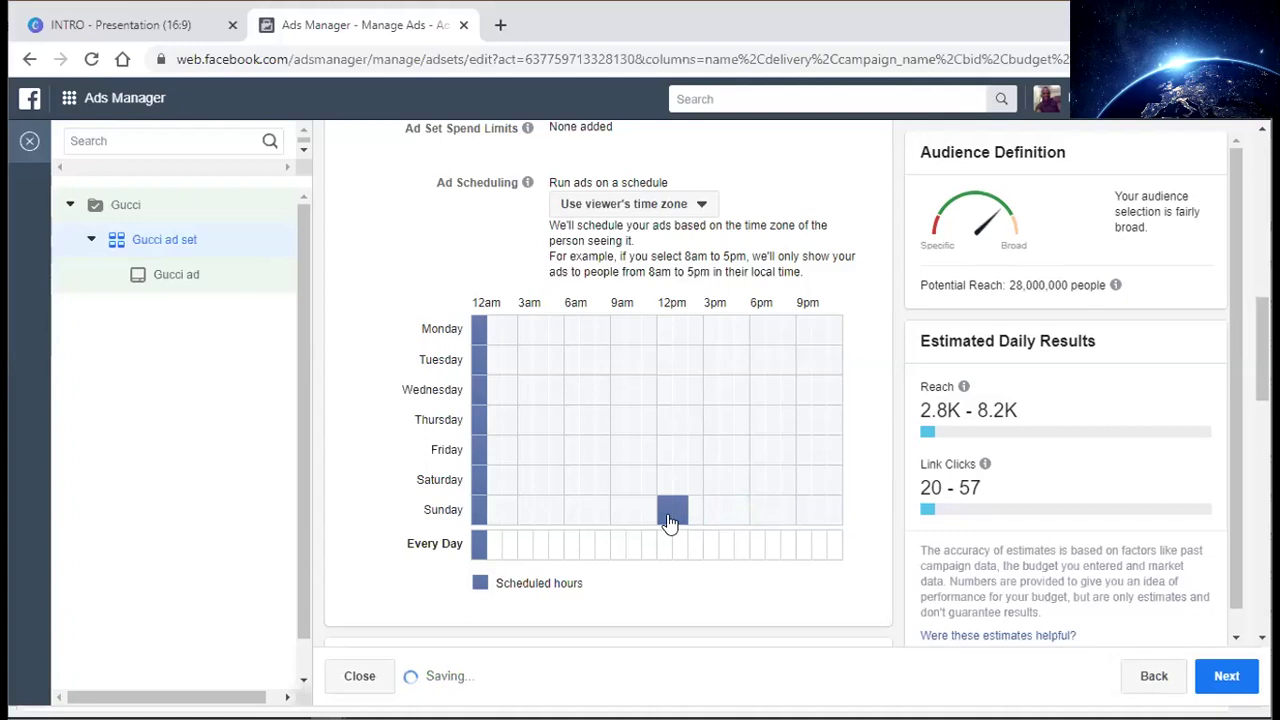
click(678, 518)
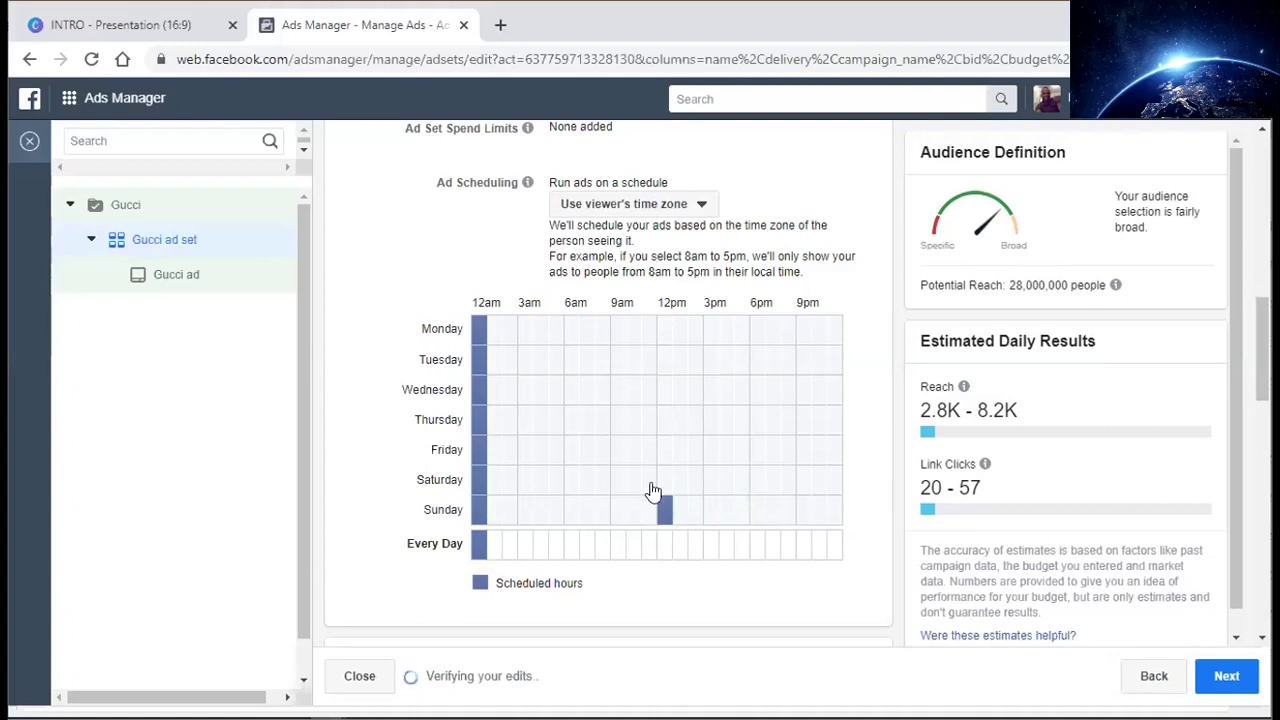
click(663, 510)
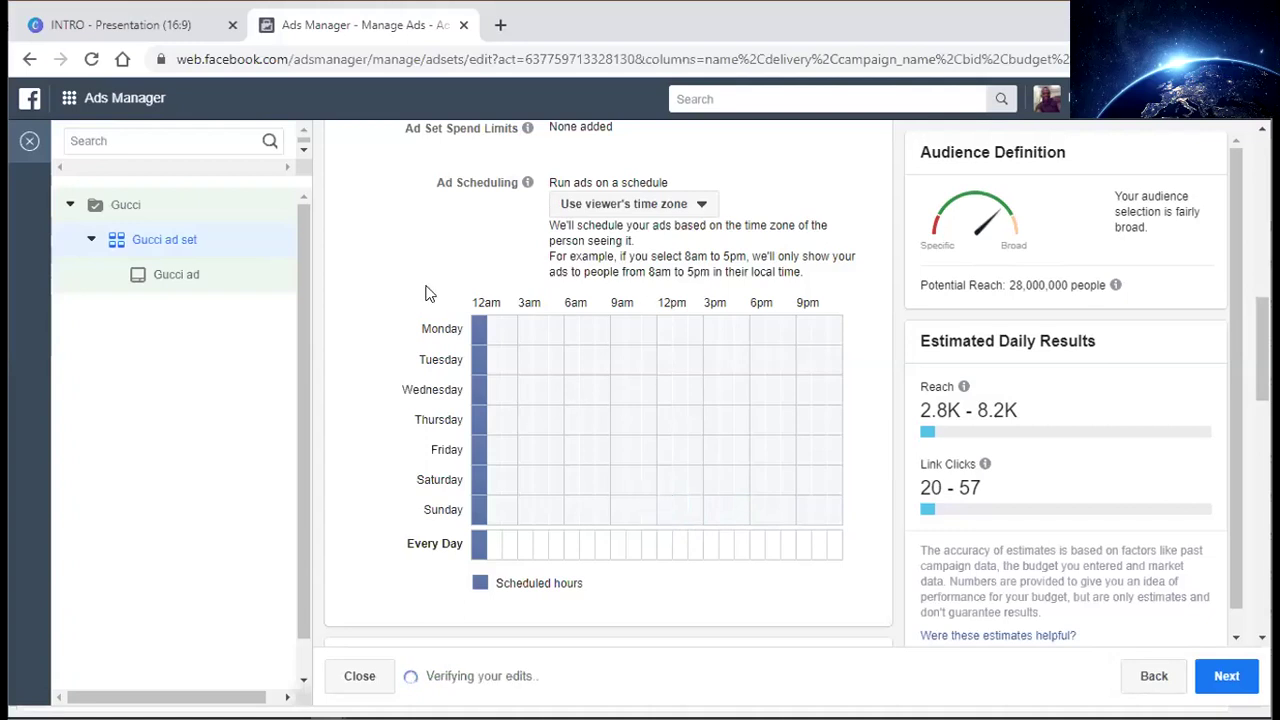
click(479, 328)
drag(477, 392, 477, 512)
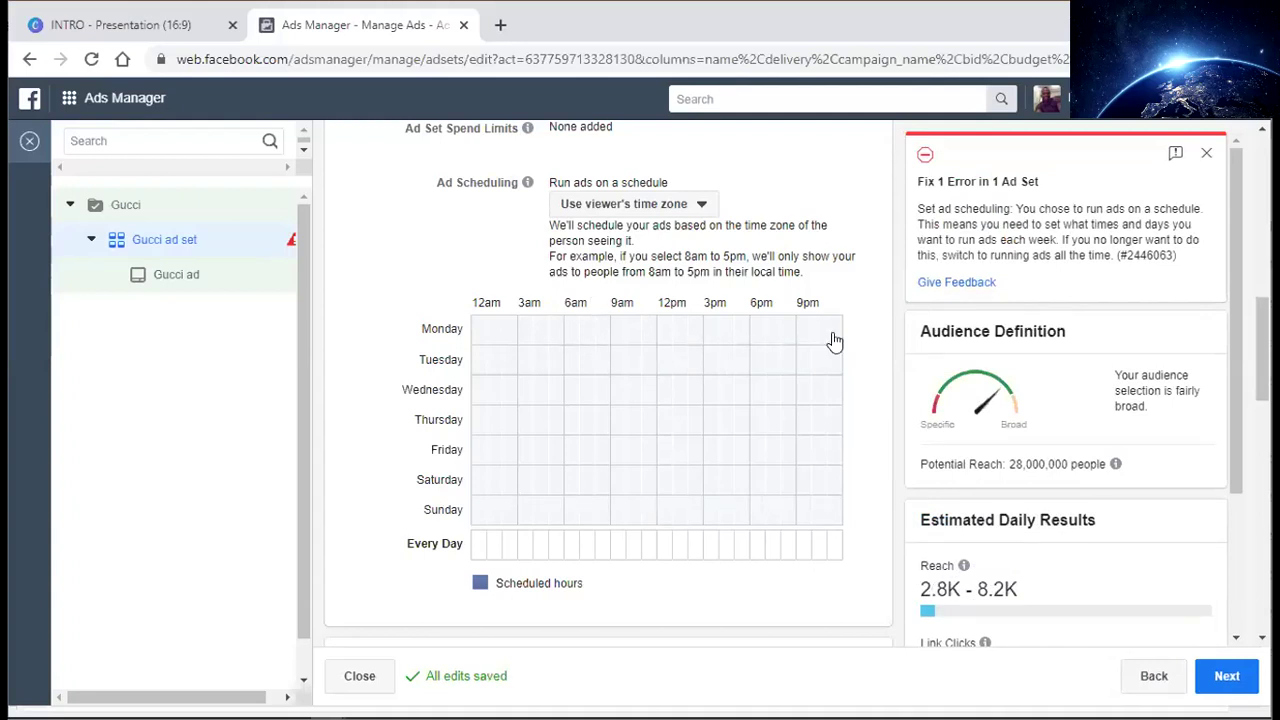
- Schedule the ads to run from 6 AM to midnight every day, Monday through Sunday
click(567, 330)
drag(567, 330, 832, 517)
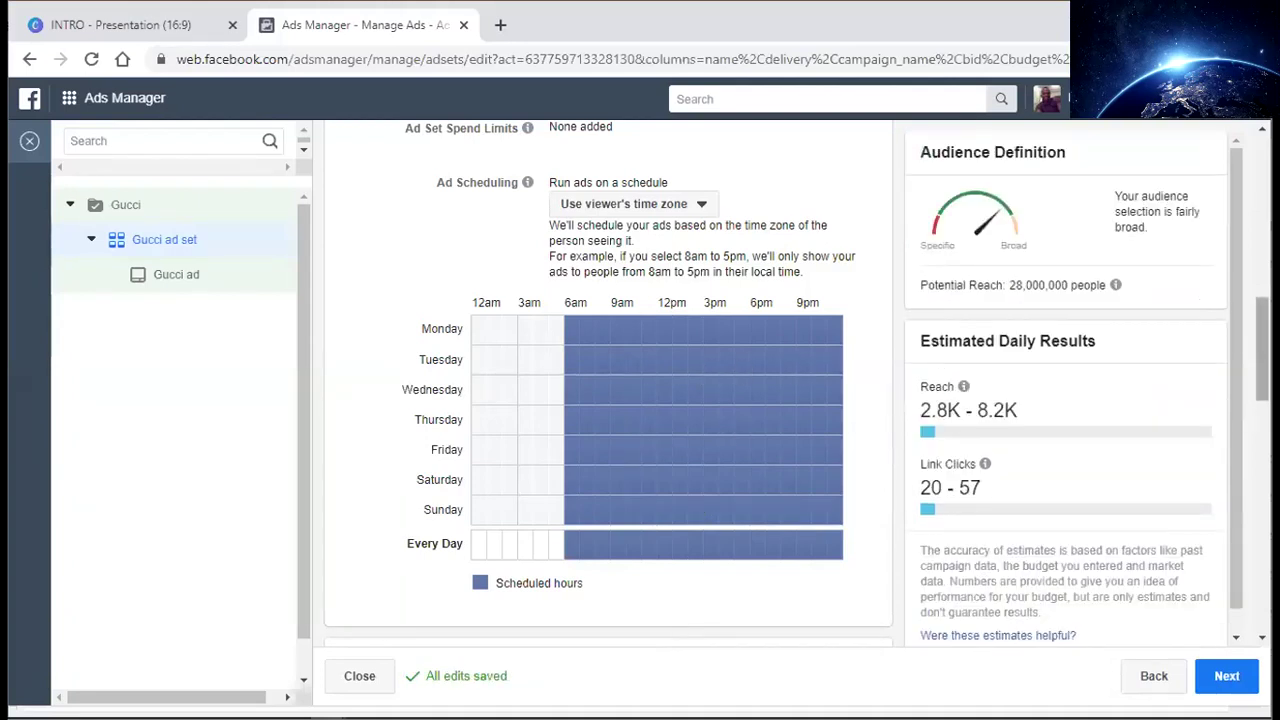
scroll(608, 400, down, 5)
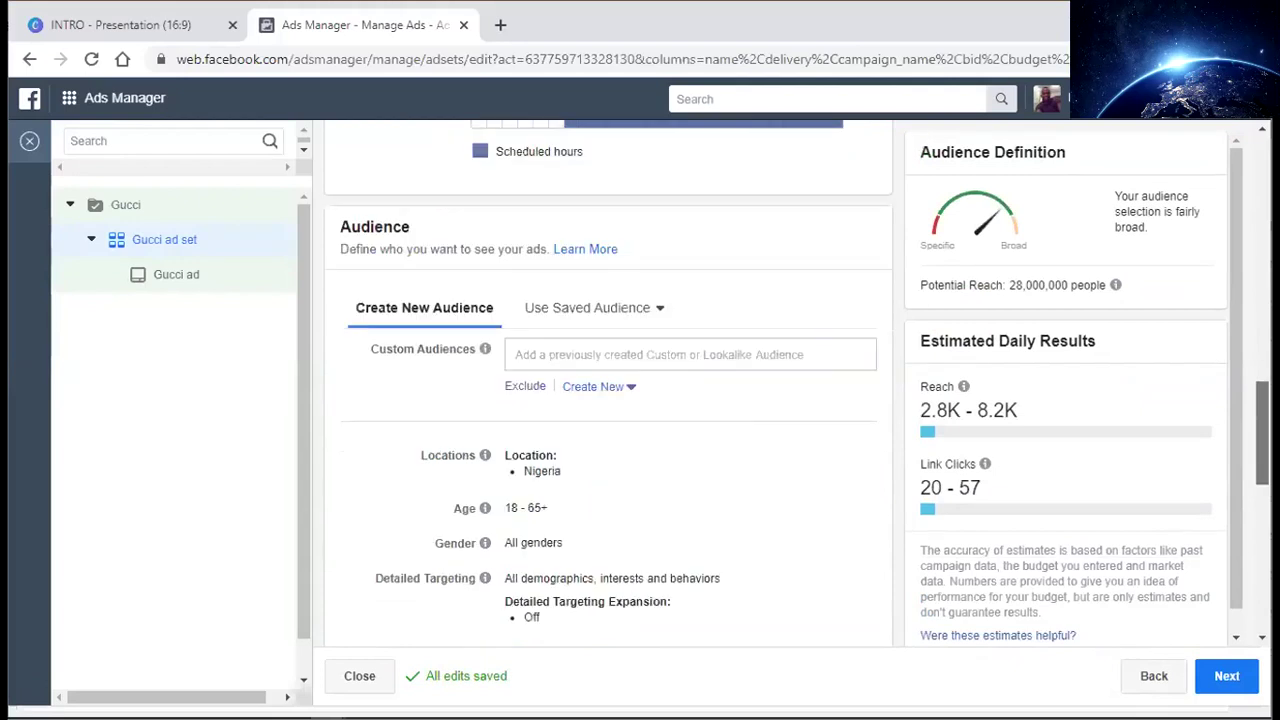
scroll(808, 351, up, 5)
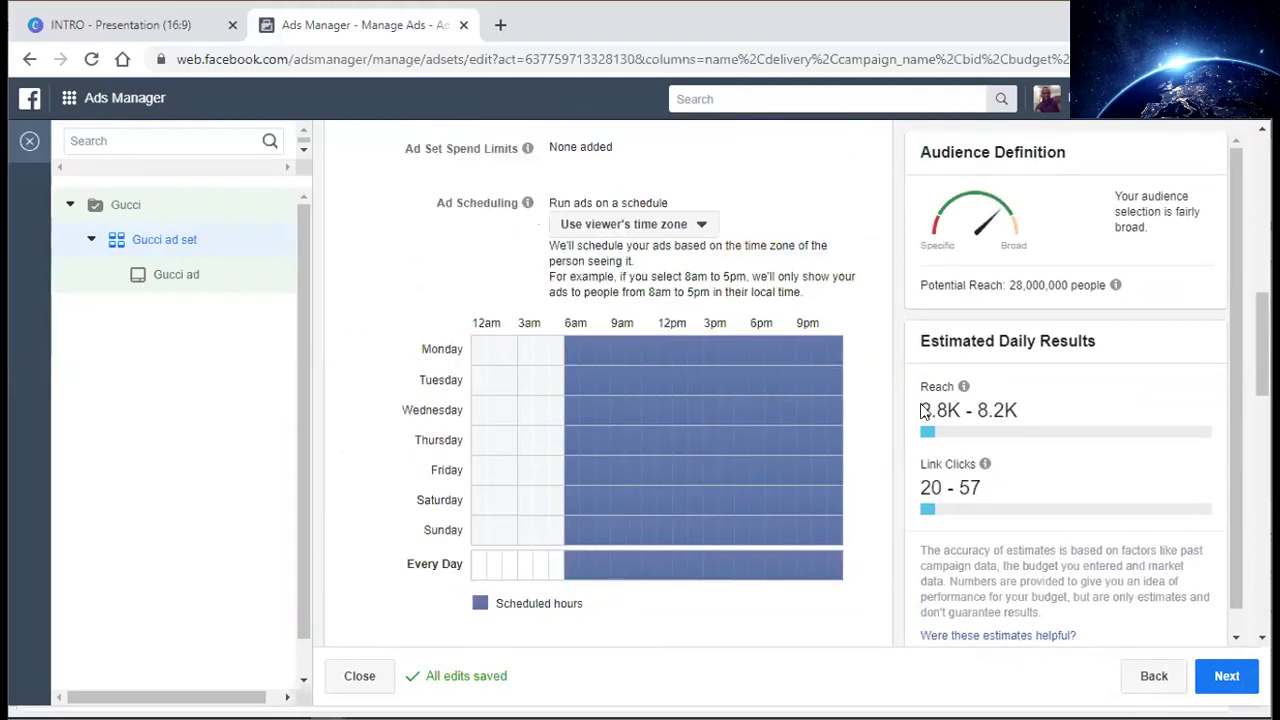
- Open the location targeting in the ad set's Audience section for editing
scroll(608, 400, down, 5)
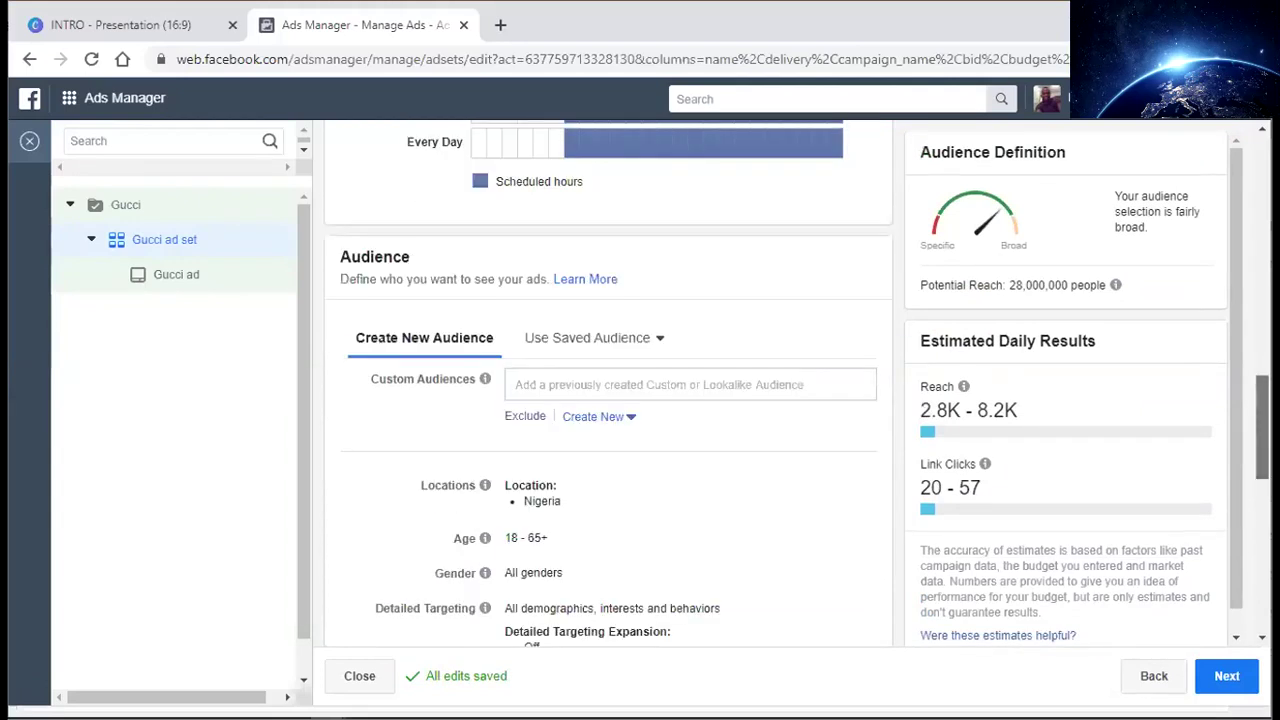
scroll(736, 368, down, 1)
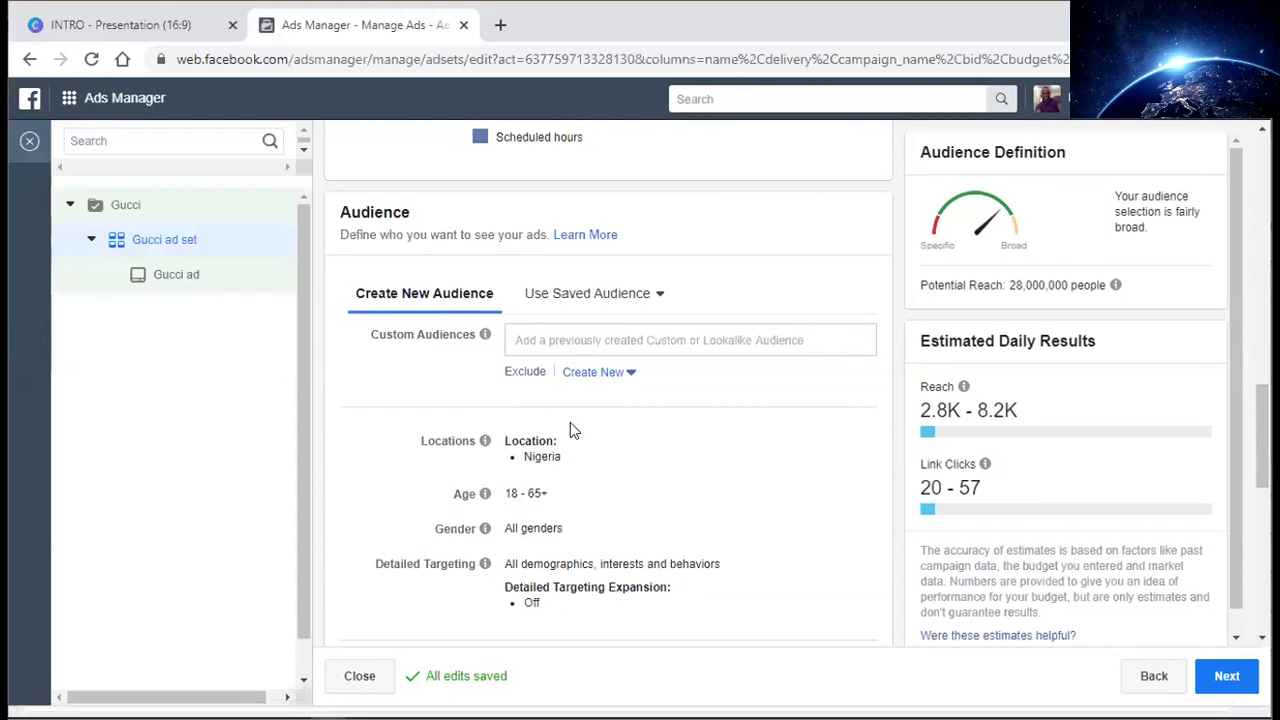
scroll(418, 226, down, 1)
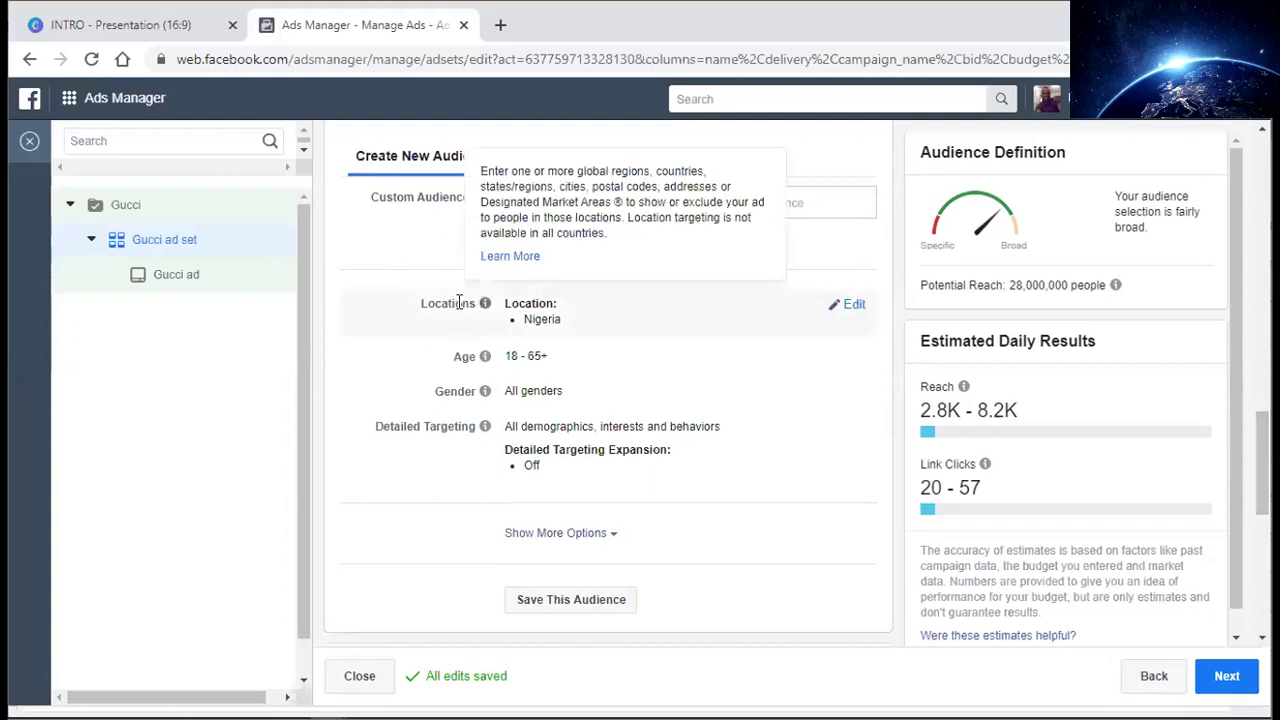
click(853, 307)
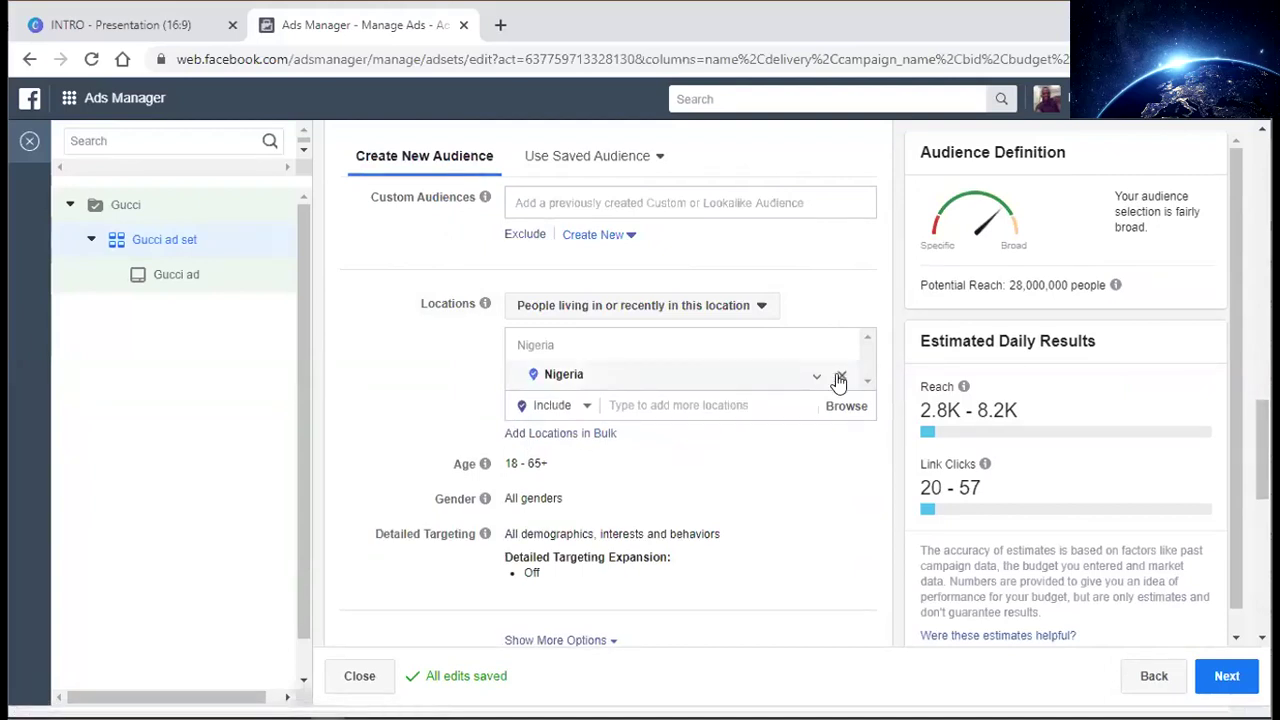
- Try adding the country Ghana to the audience locations and remove it again
click(653, 402)
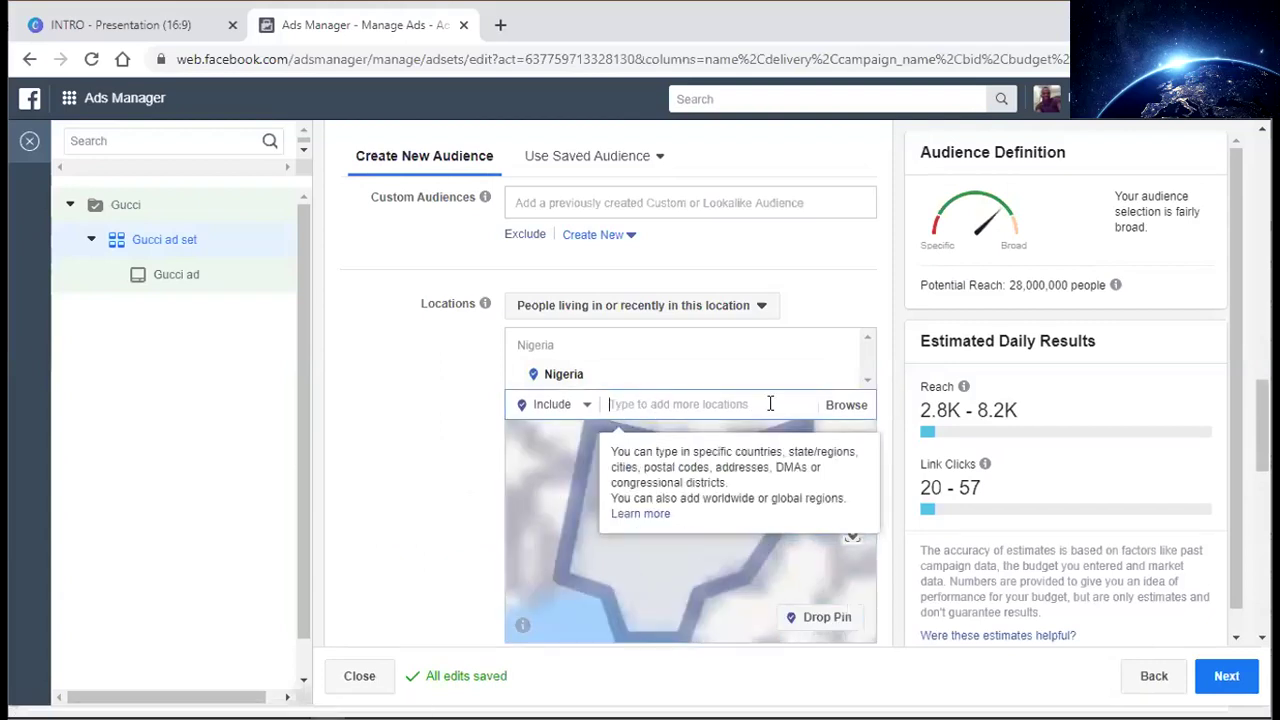
text(ghana)
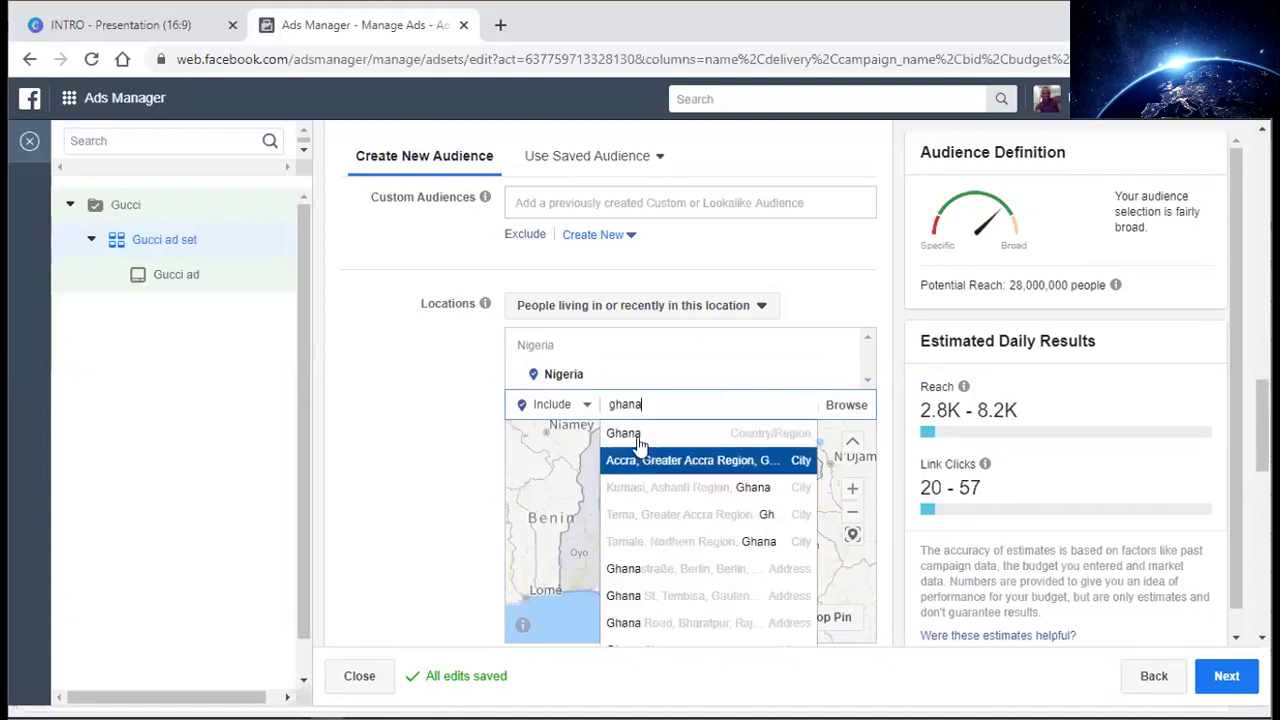
click(638, 433)
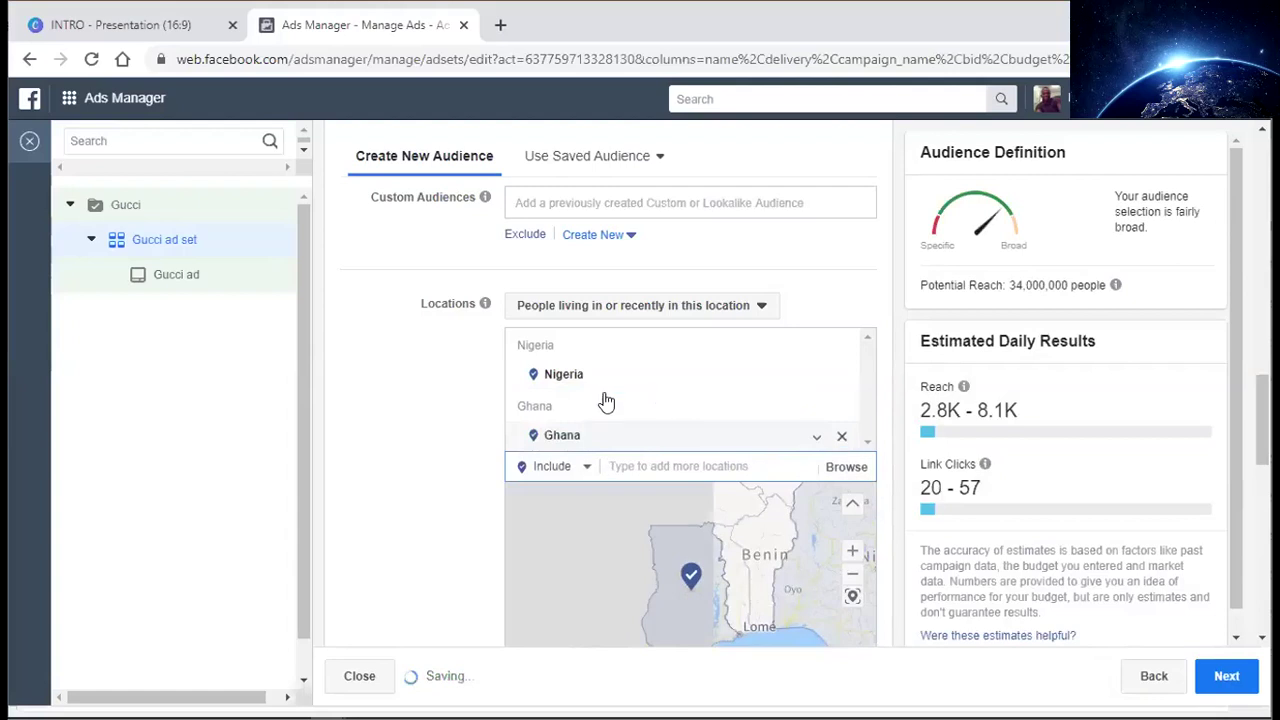
click(843, 441)
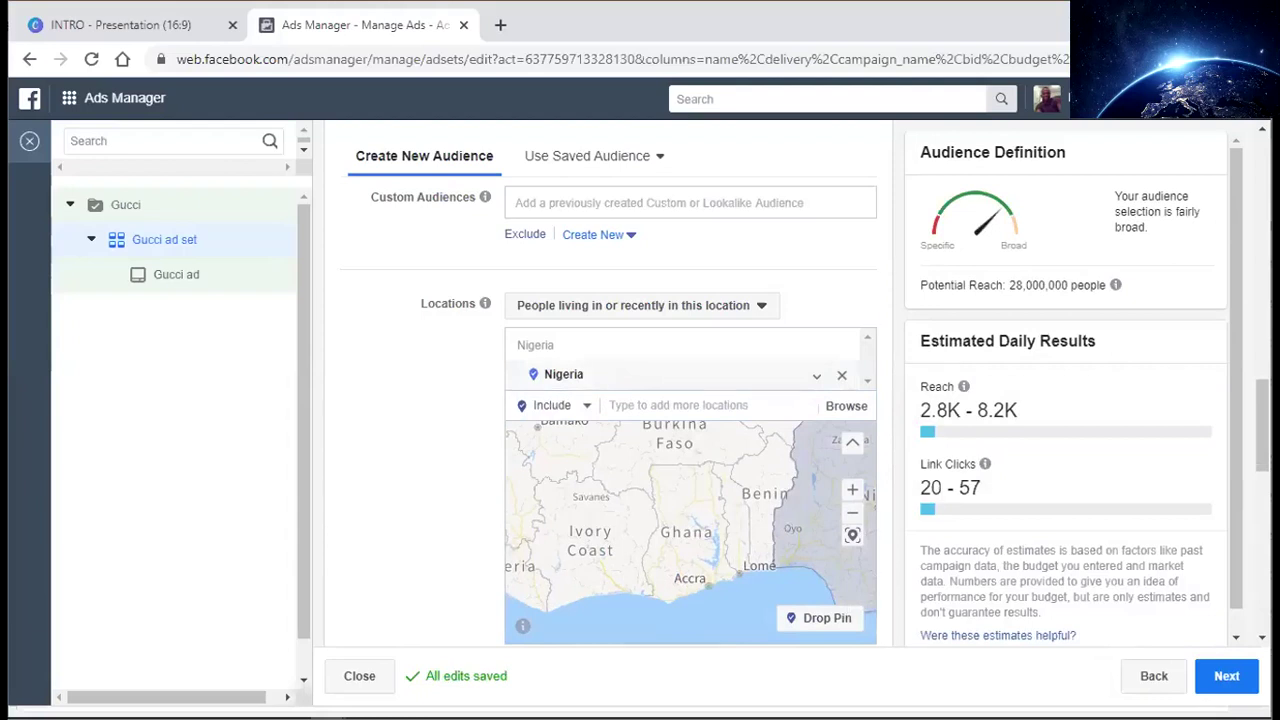
- Replace Nigeria with Lagos as the audience's targeted location
click(843, 380)
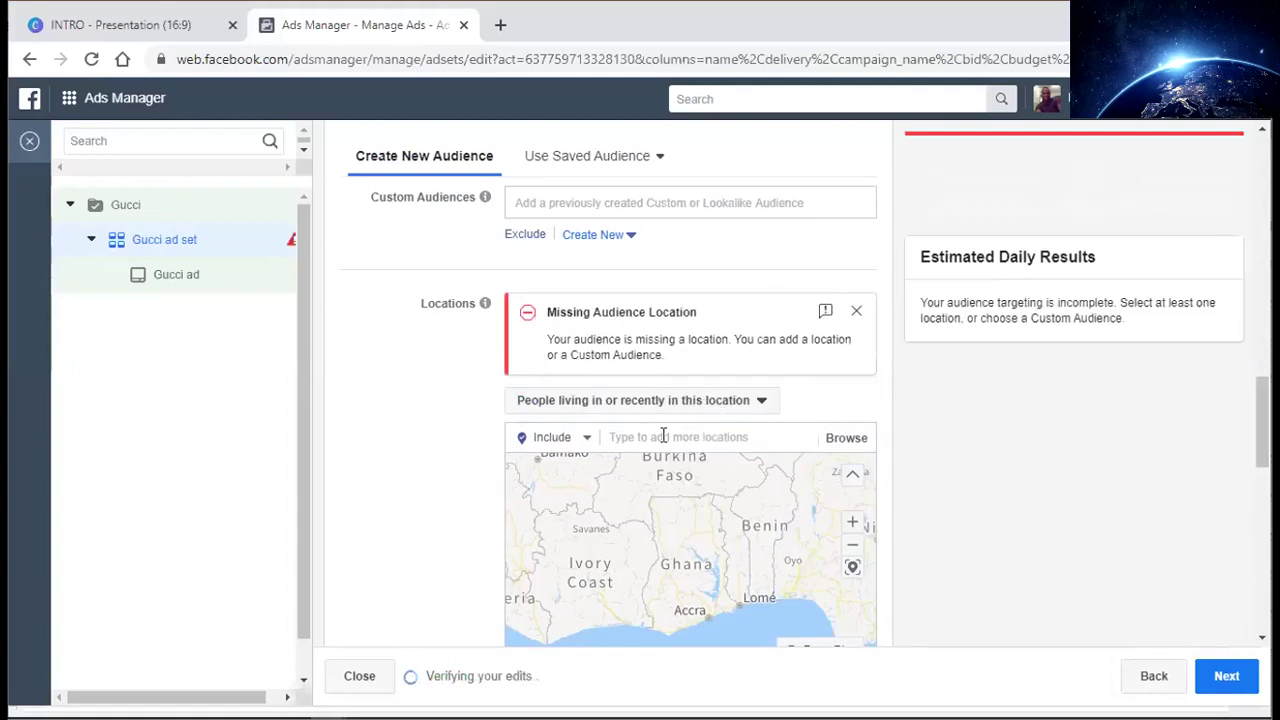
click(663, 436)
text(lagos)
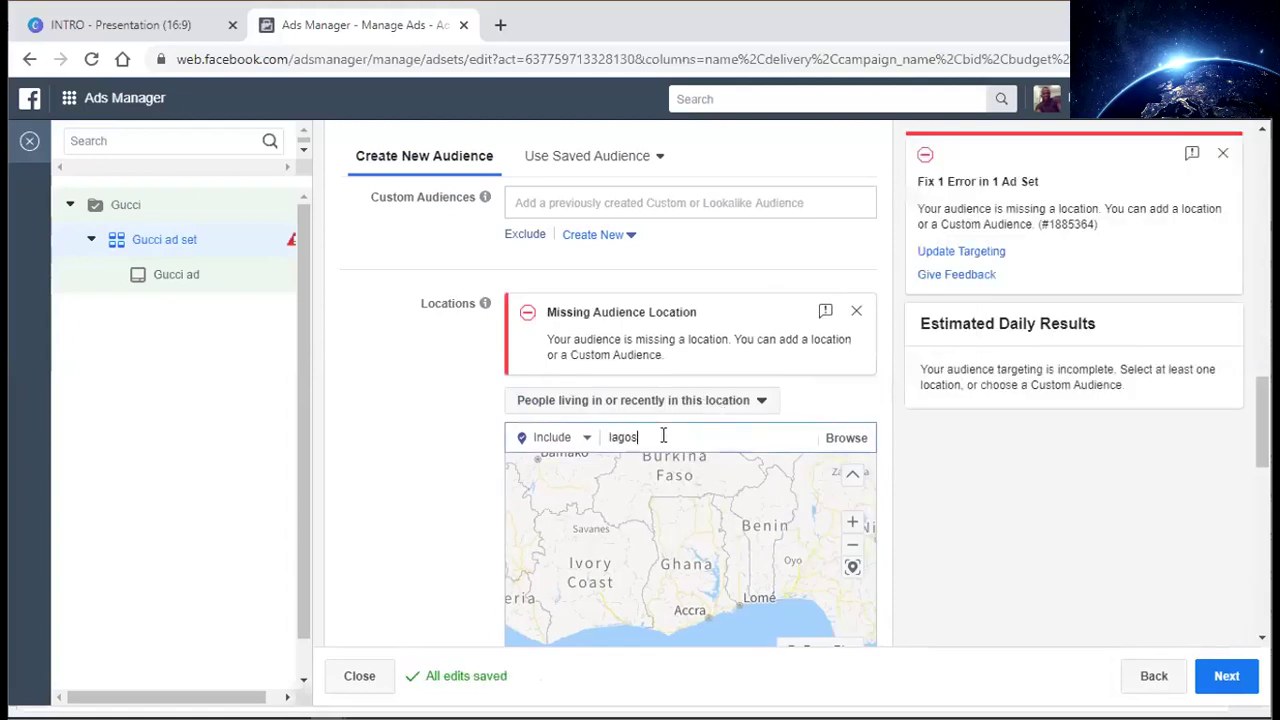
click(651, 468)
- Add the city Ibadan, Oyo State, to the audience's included locations
text(iab)
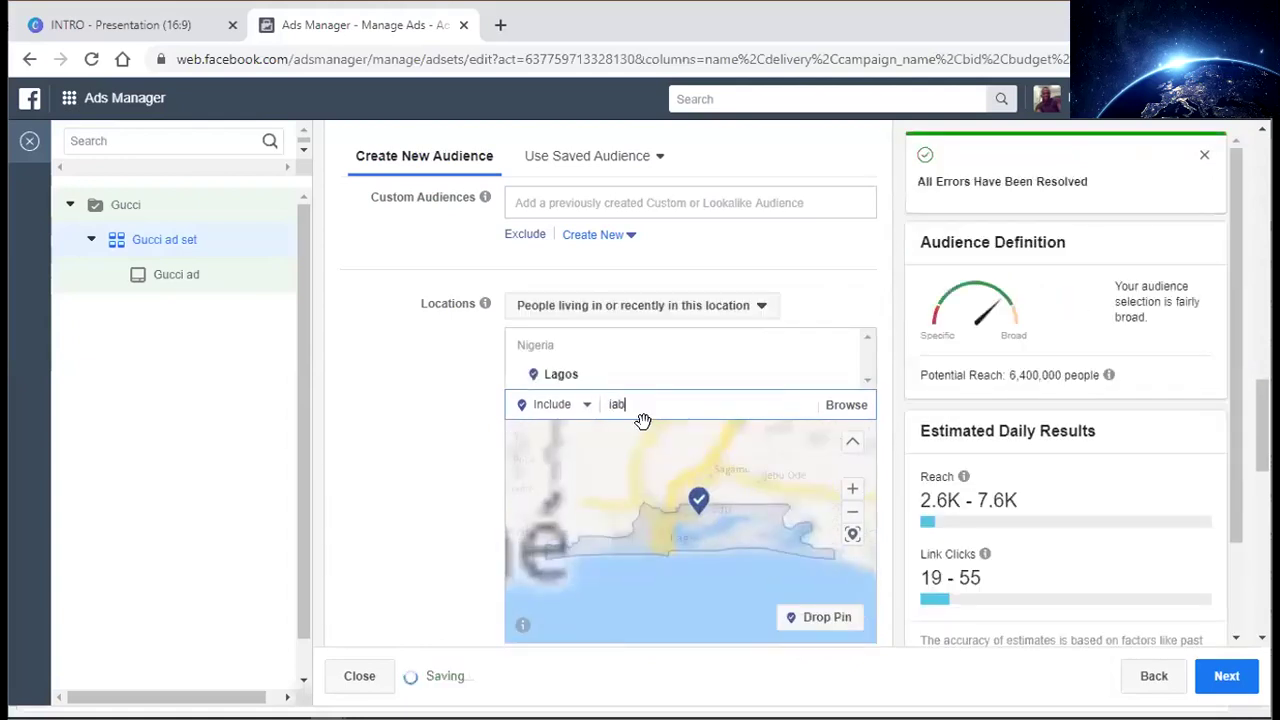
text(ada)
key(BackSpace)
key(BackSpace)
key(BackSpace)
key(BackSpace)
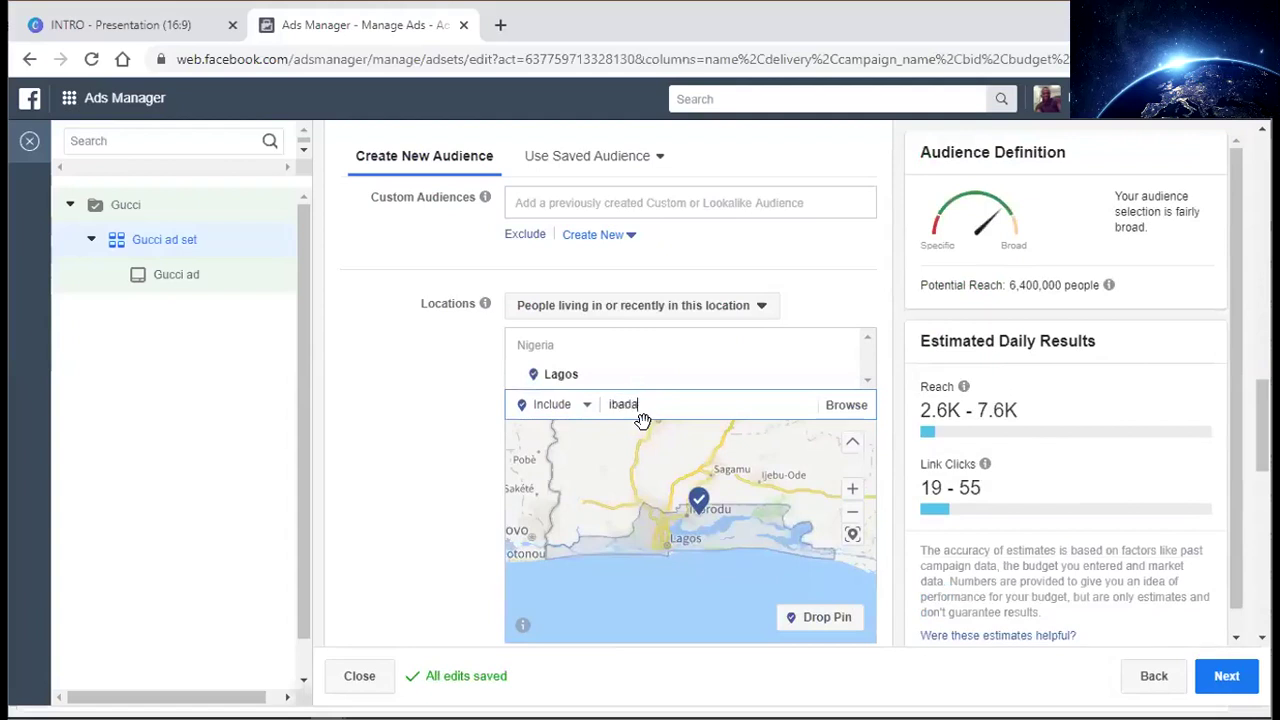
text(badan)
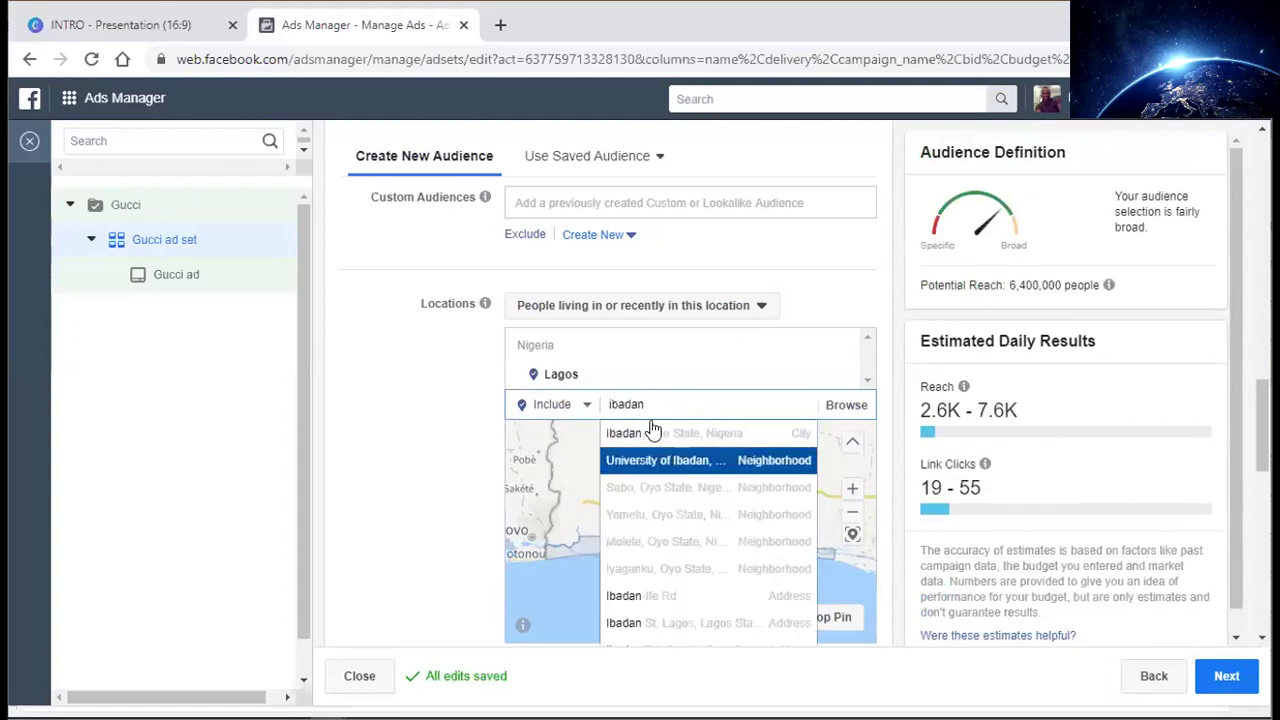
click(676, 436)
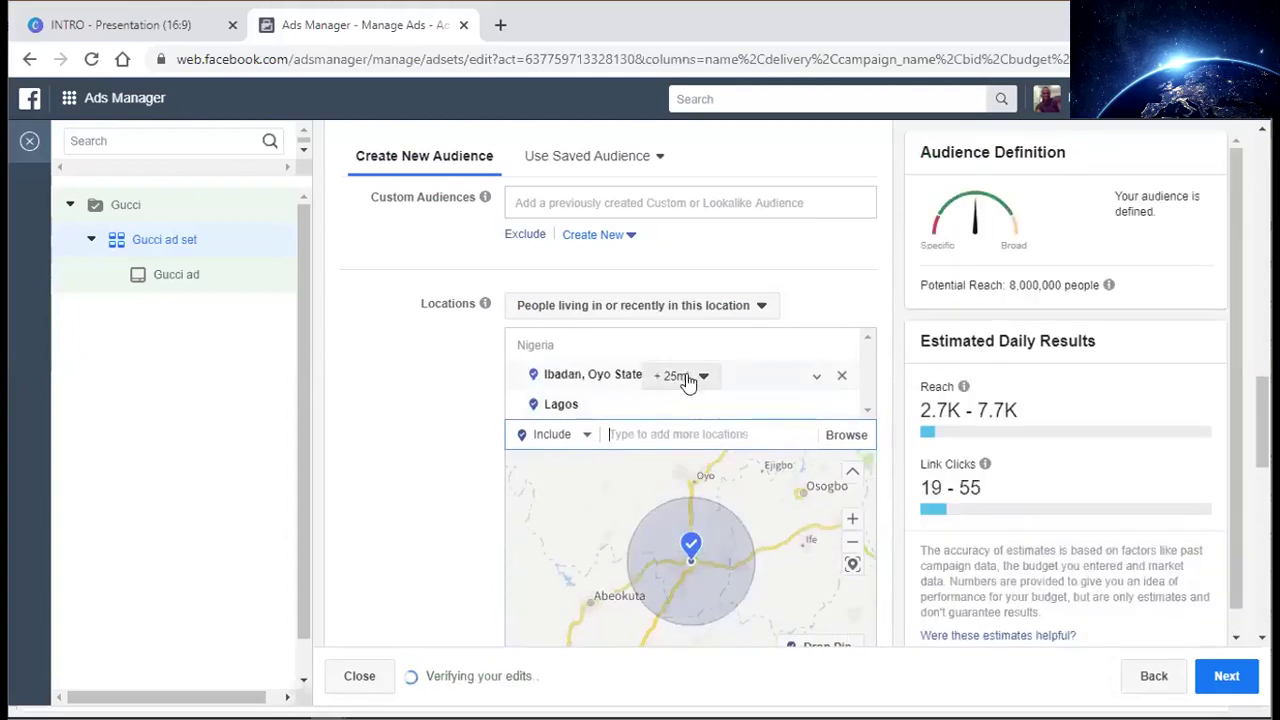
- Set the targeting radius around Ibadan to 50 mi
click(703, 376)
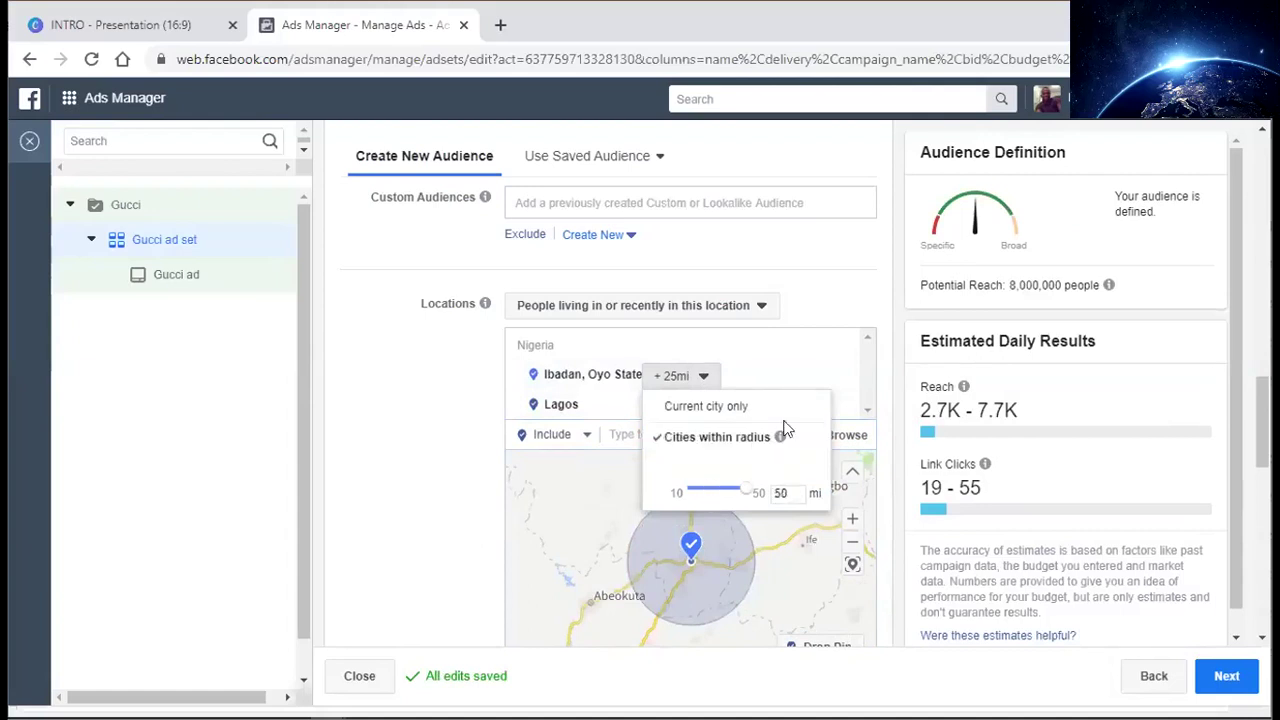
click(722, 538)
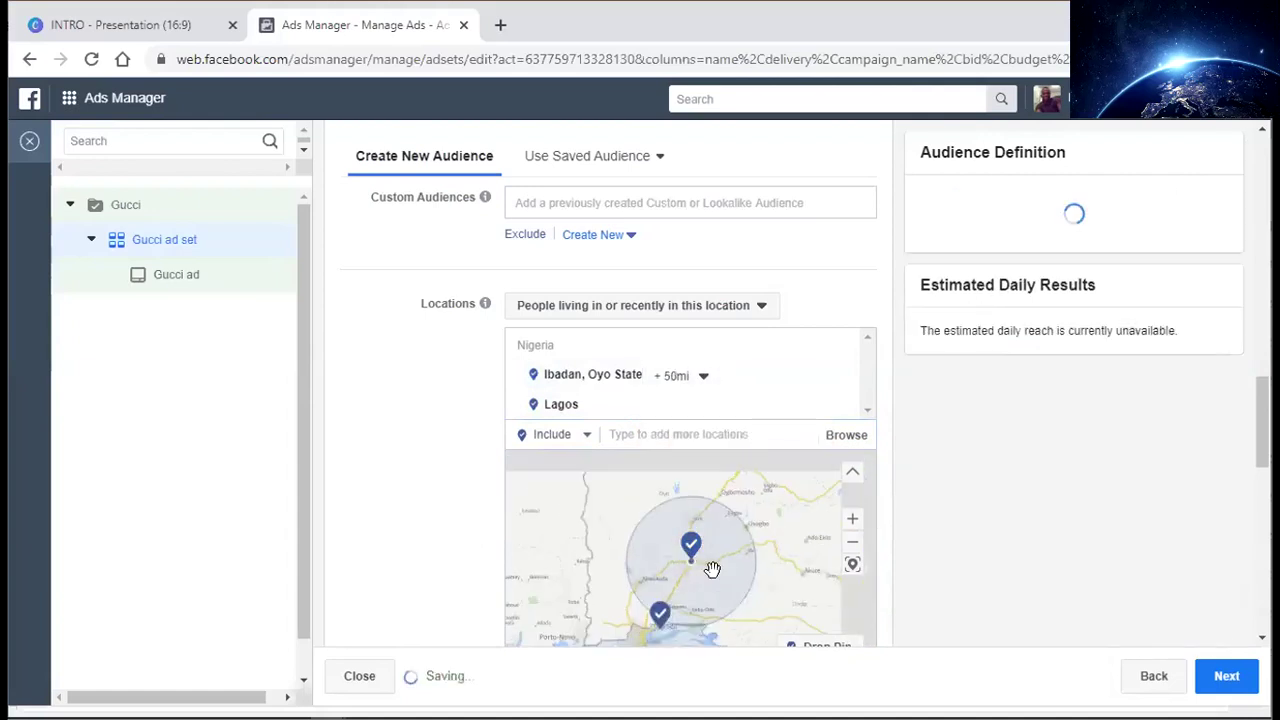
scroll(1228, 430, down, 1)
scroll(1231, 454, down, 1)
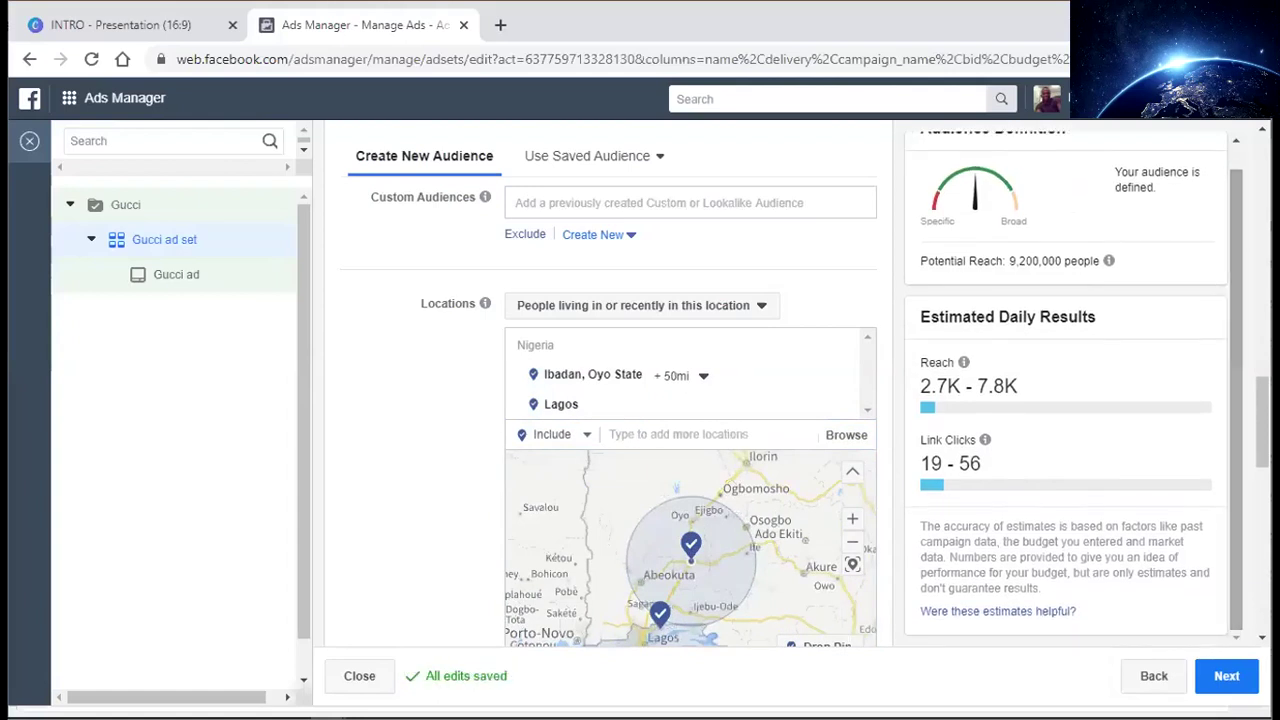
scroll(609, 400, down, 3)
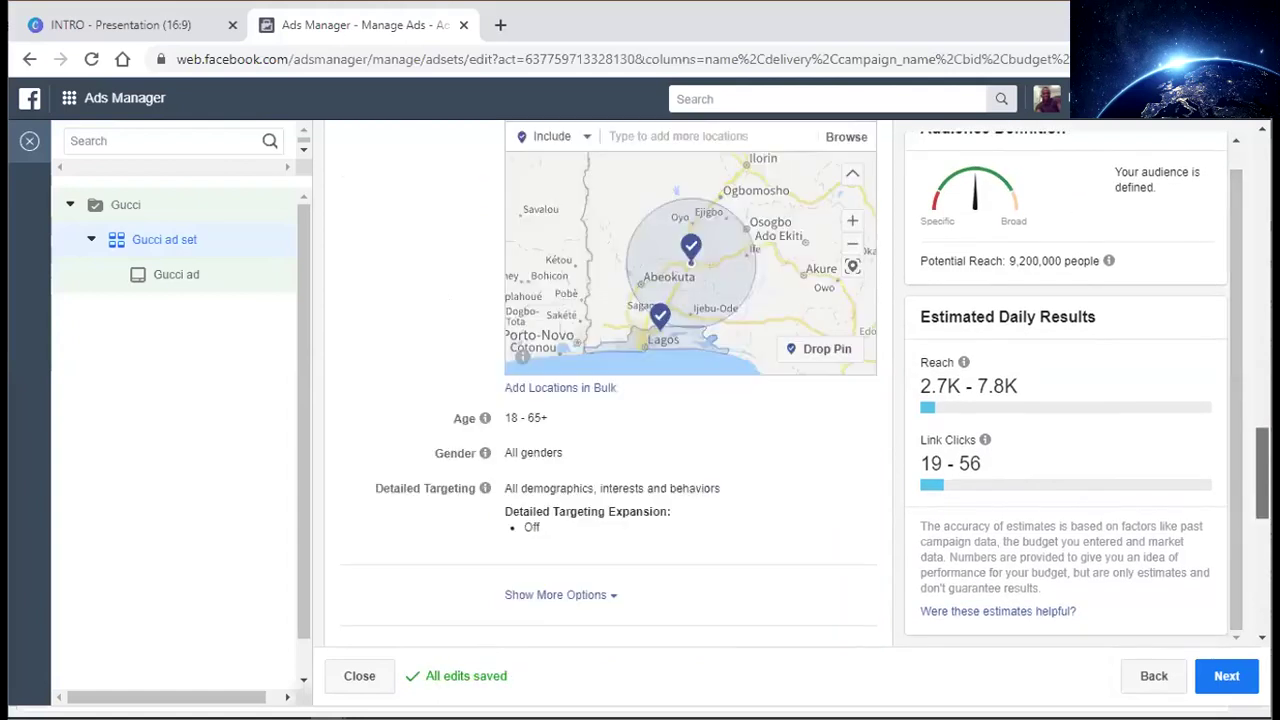
scroll(703, 445, up, 1)
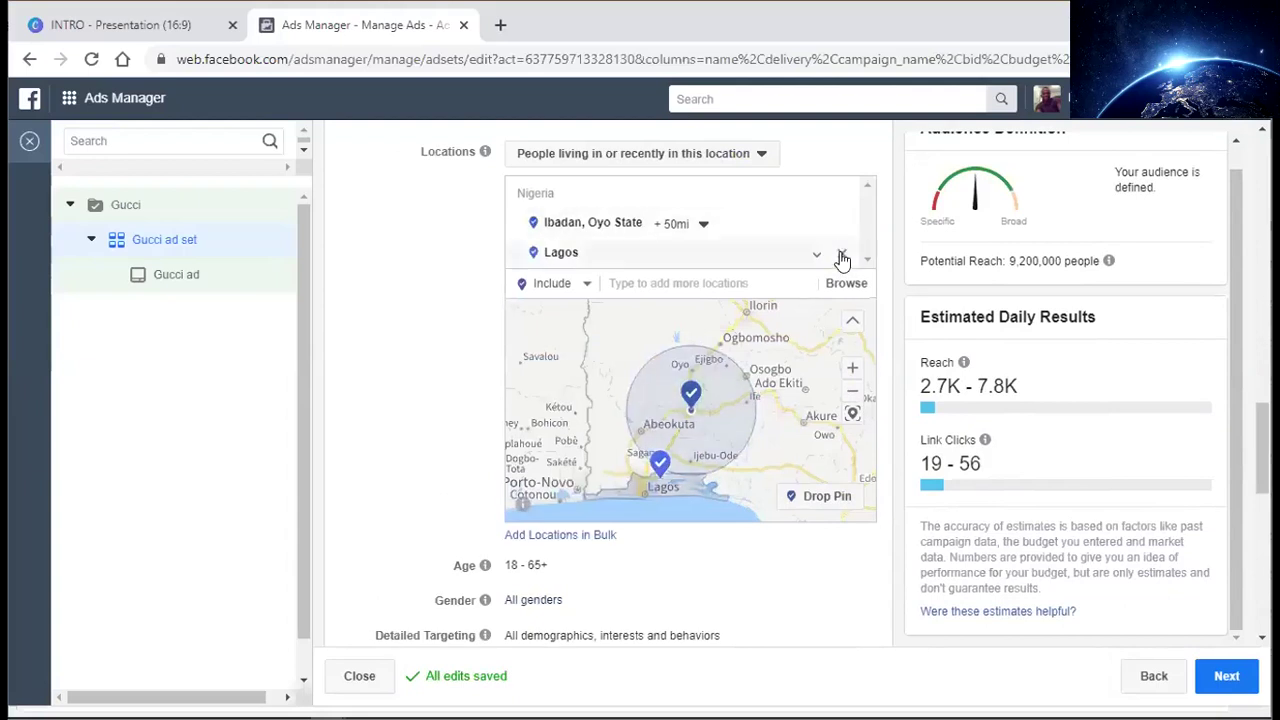
- Remove Lagos and Ibadan from the audience locations and include the country Nigeria instead
click(842, 252)
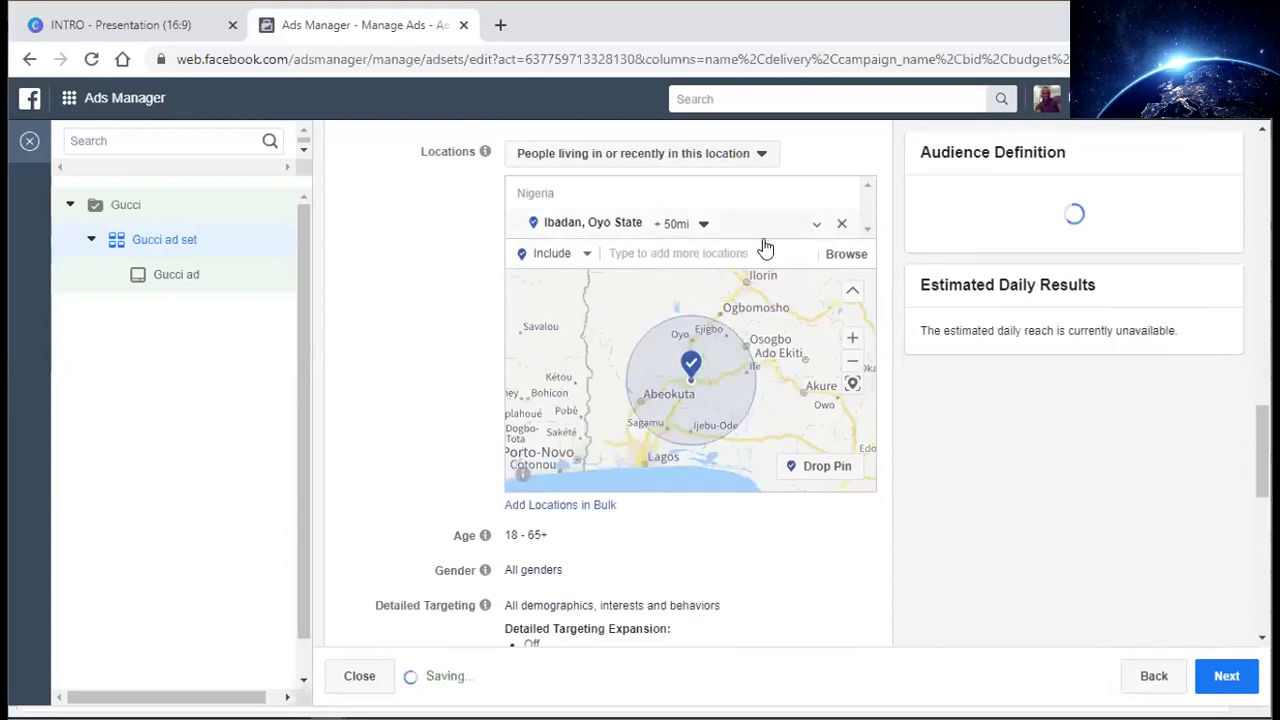
click(842, 223)
click(678, 284)
text(nigeria)
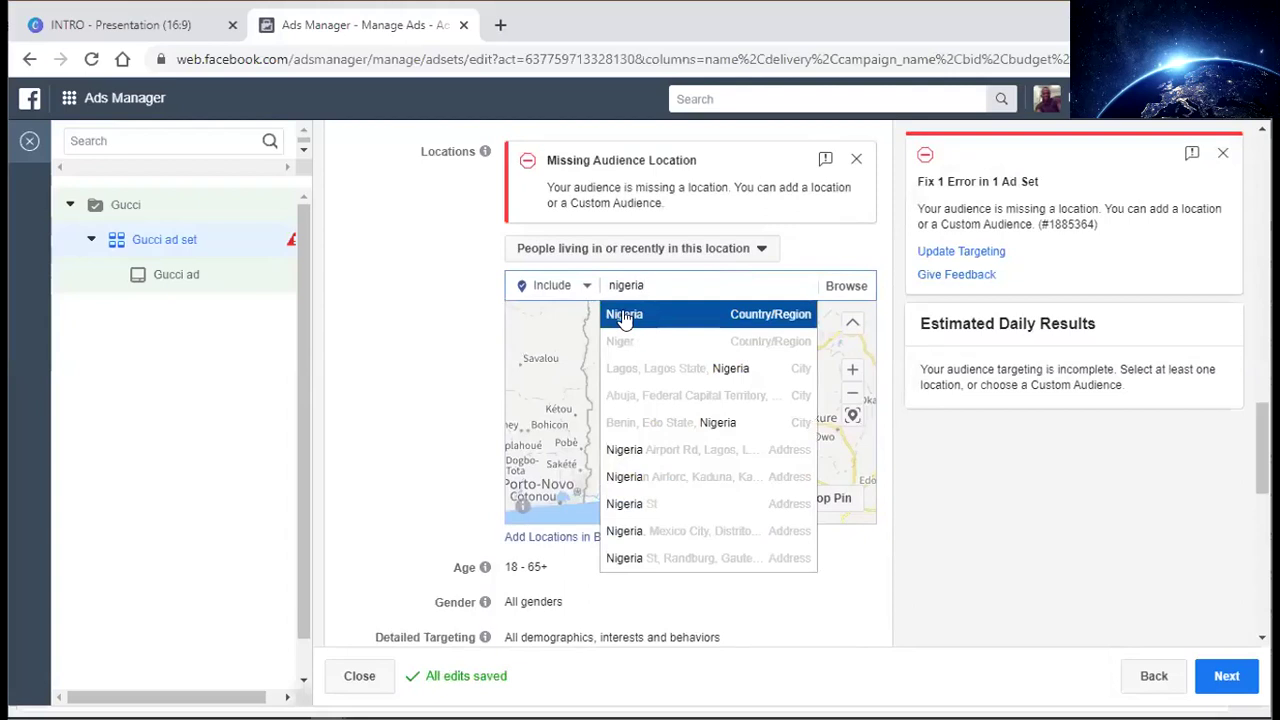
click(624, 316)
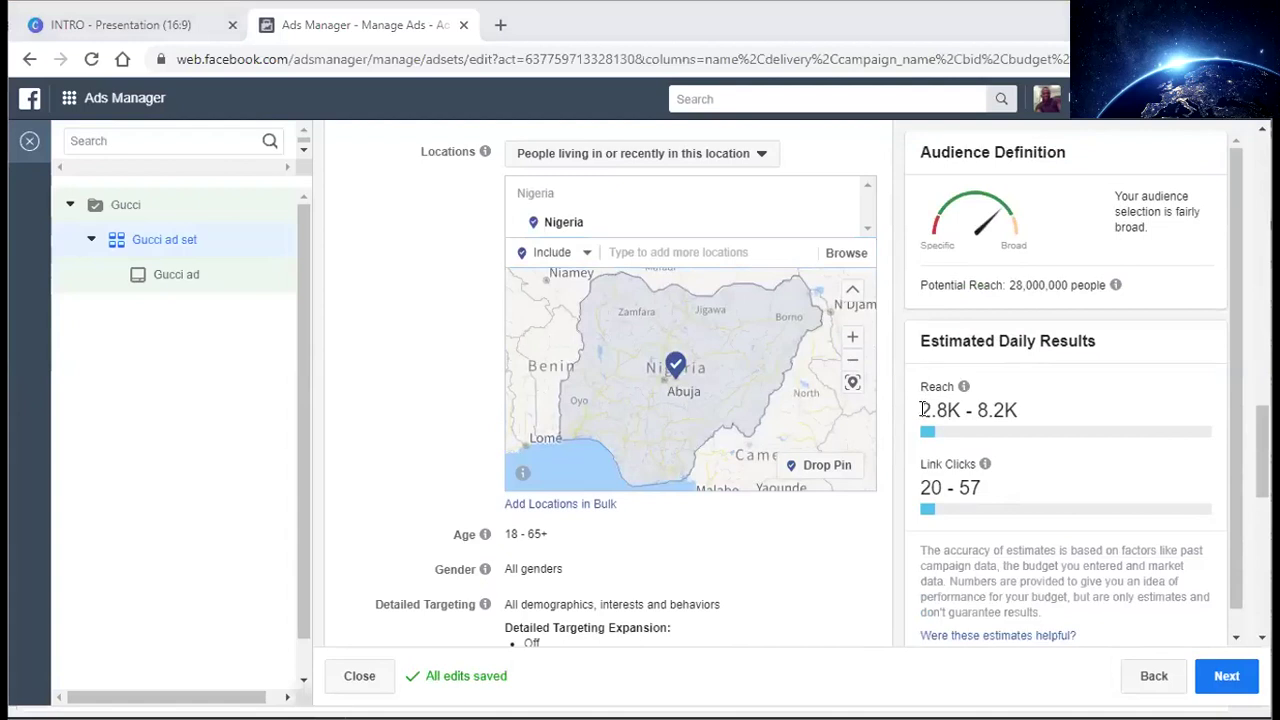
- Examine the estimated daily reach and link clicks for the current audience
drag(925, 409, 1011, 409)
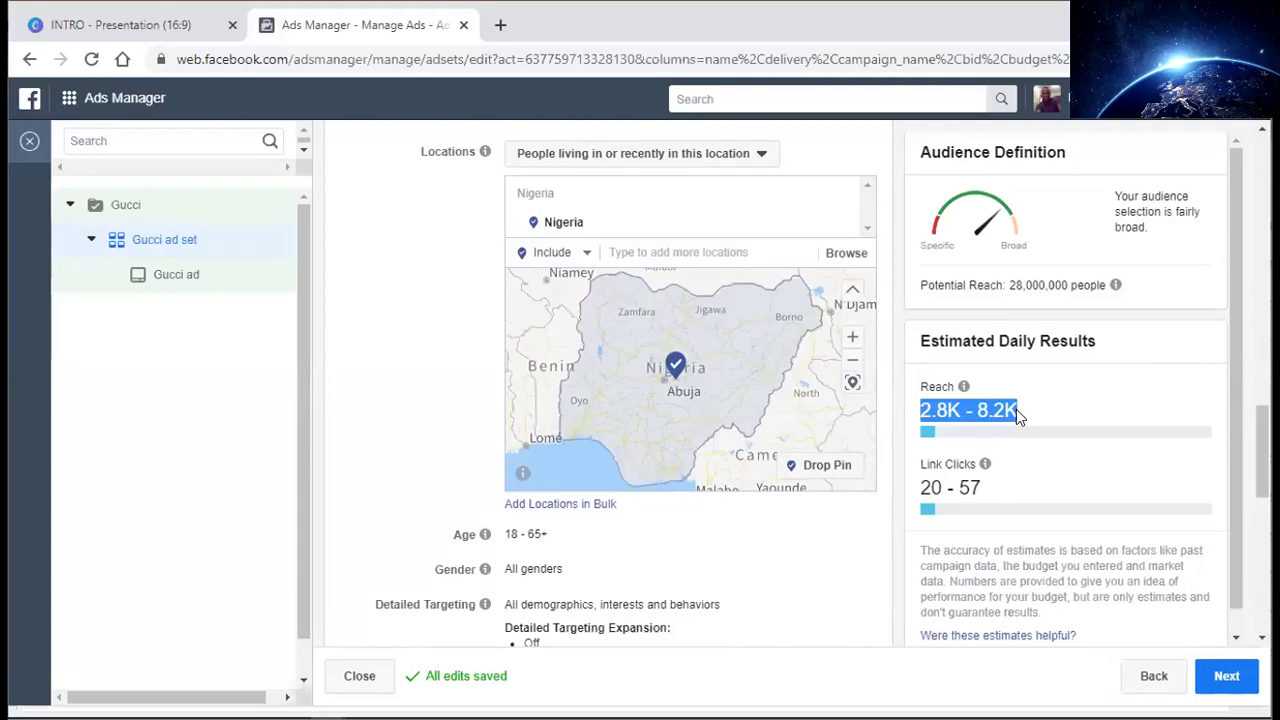
double_click(1012, 343)
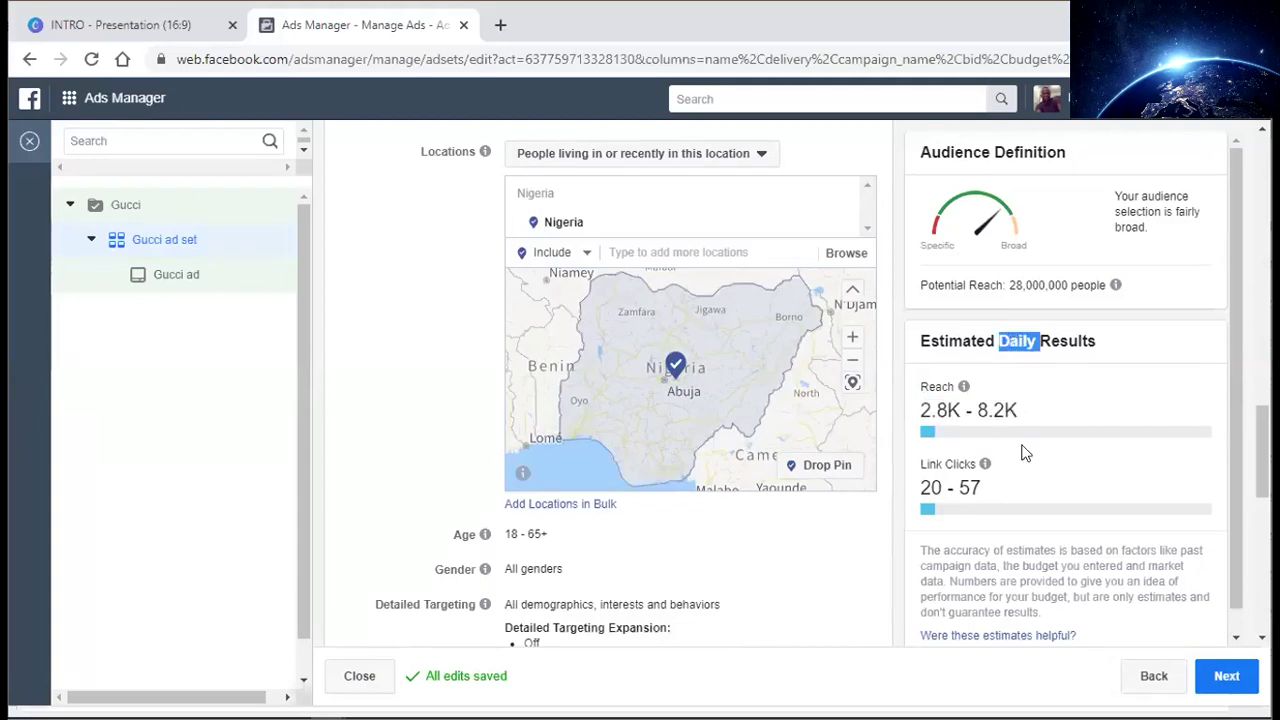
click(921, 485)
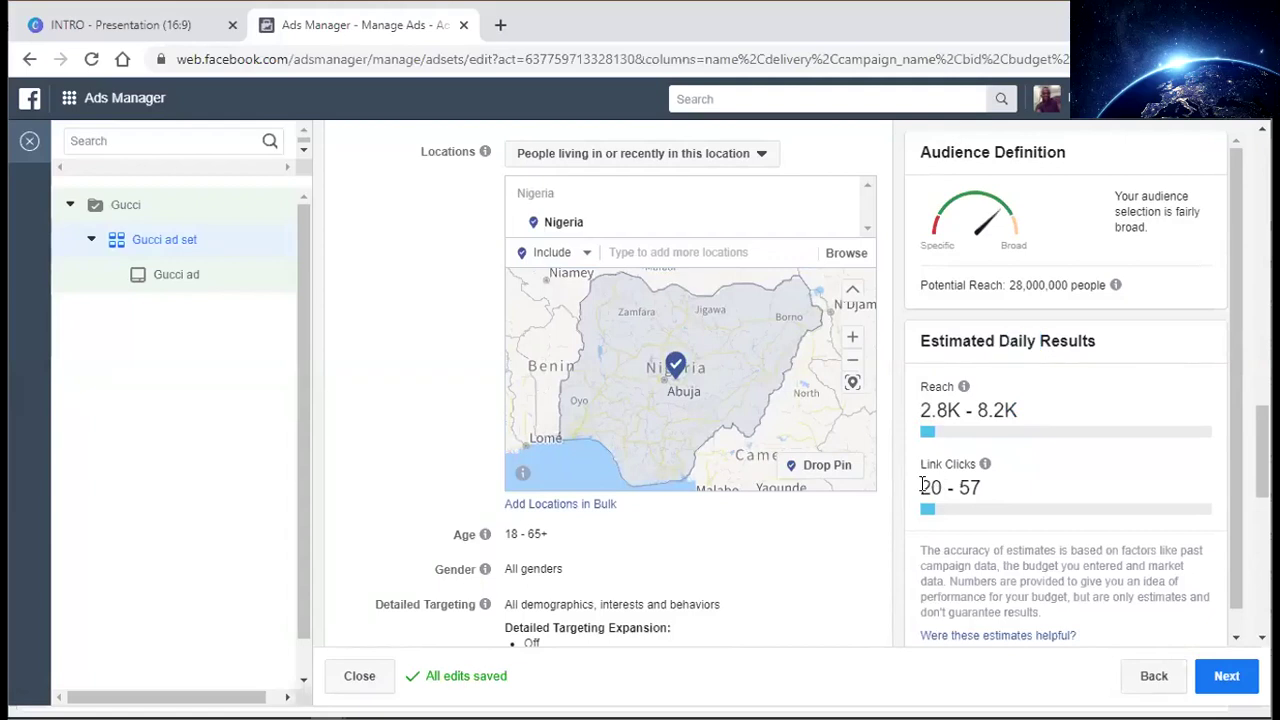
drag(921, 485, 965, 486)
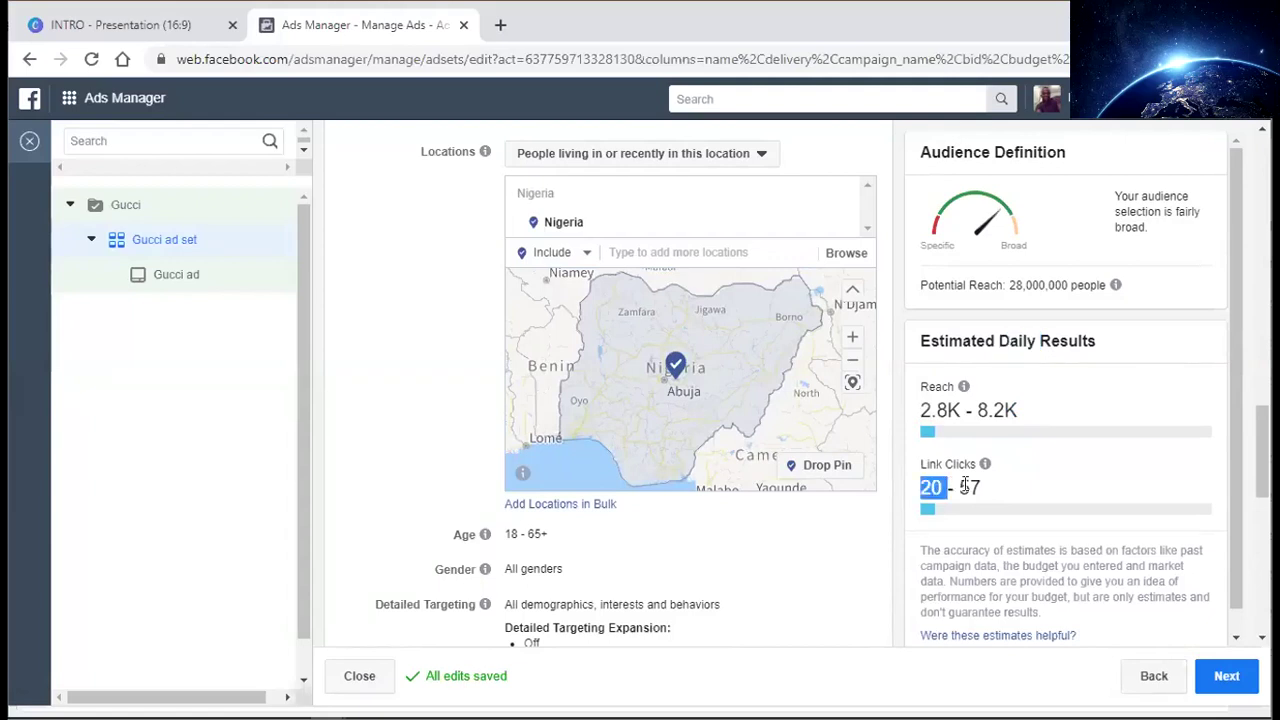
click(1040, 482)
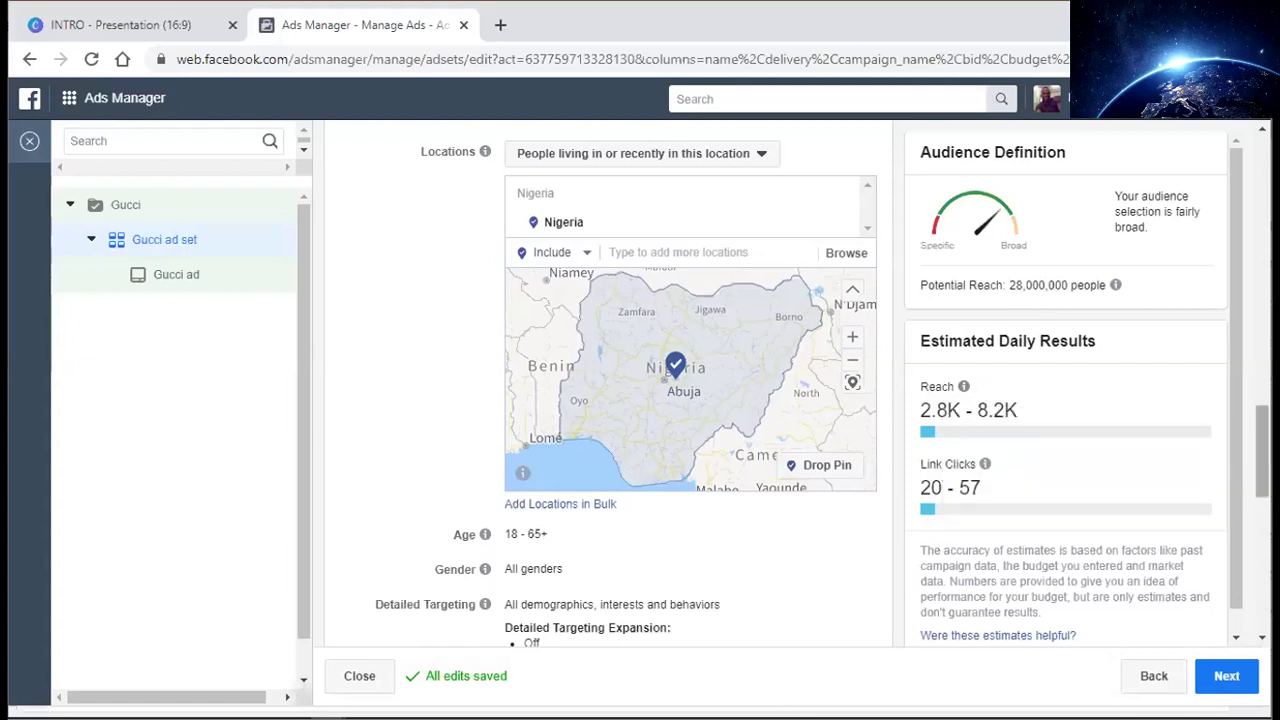
- Set the audience's age range to 16–60 and its gender to Women
scroll(1263, 450, down, 1)
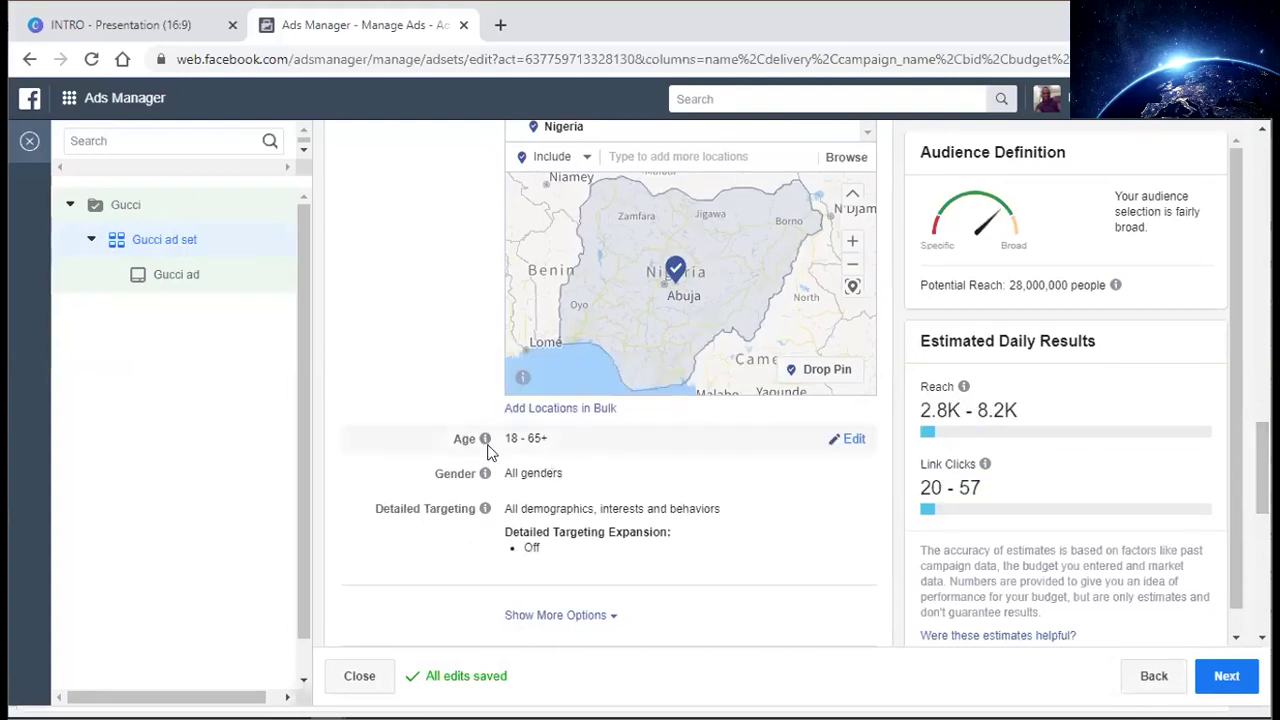
click(853, 441)
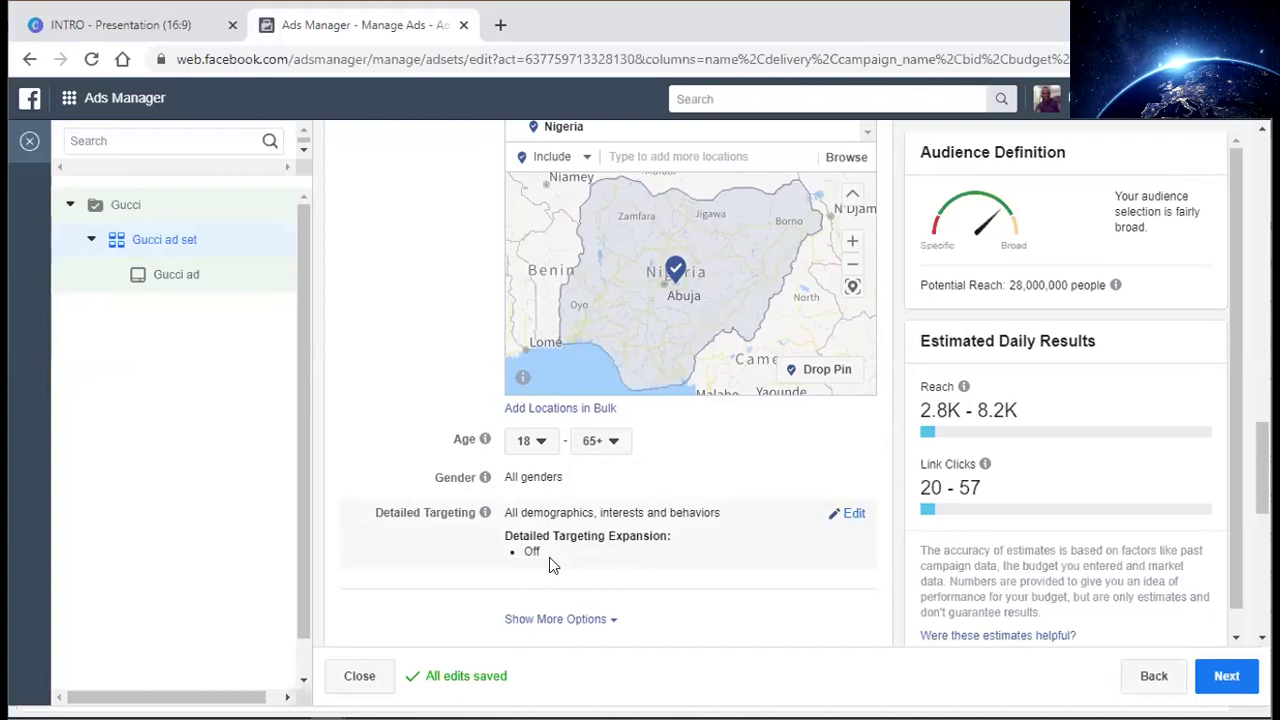
click(533, 445)
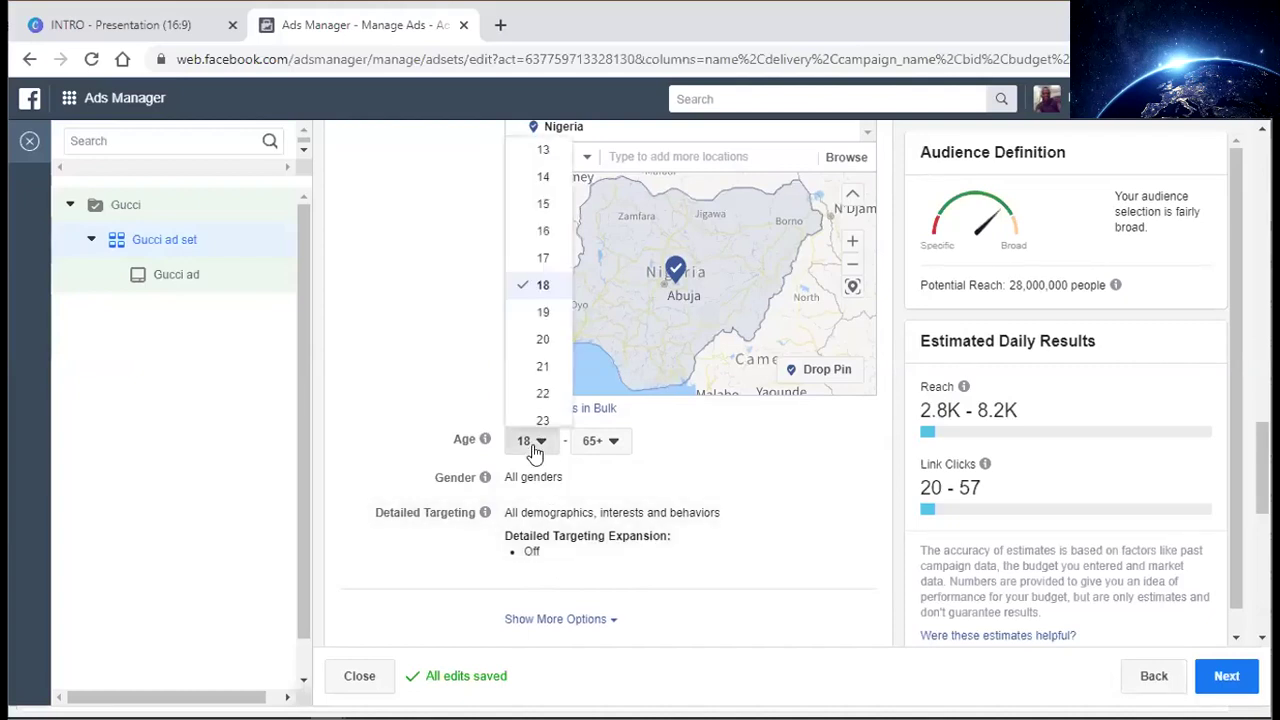
click(542, 232)
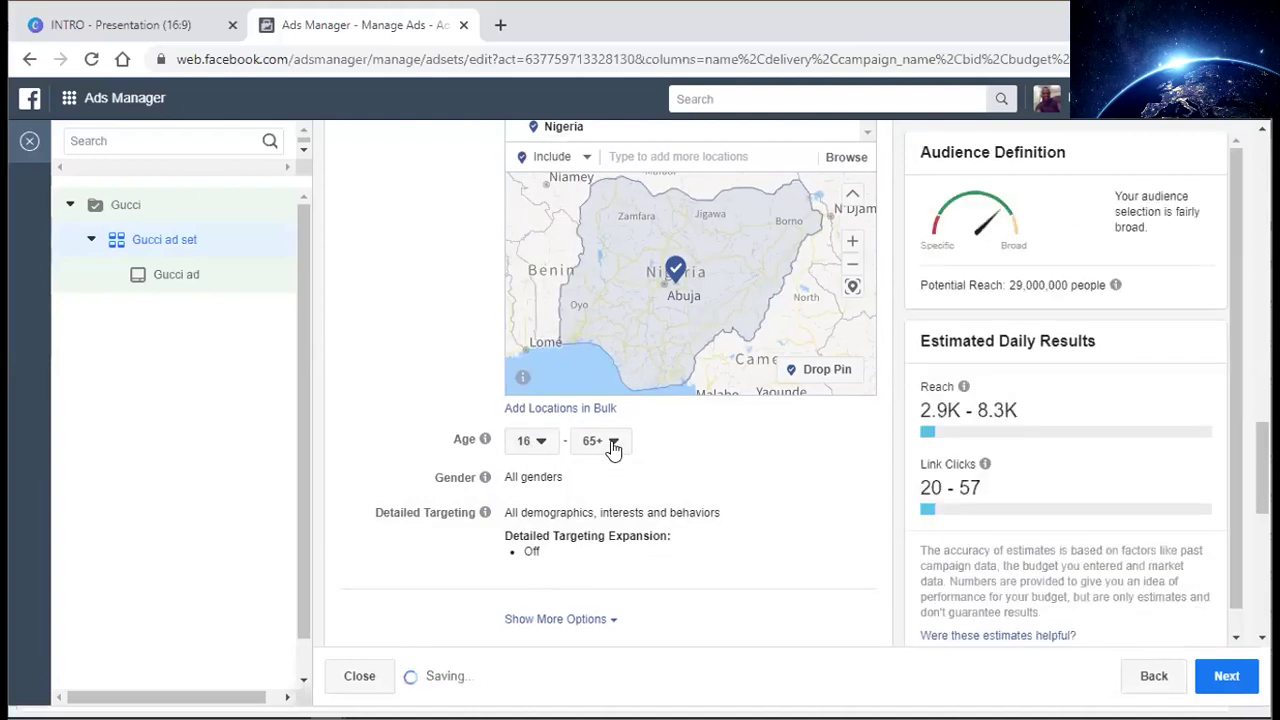
click(609, 447)
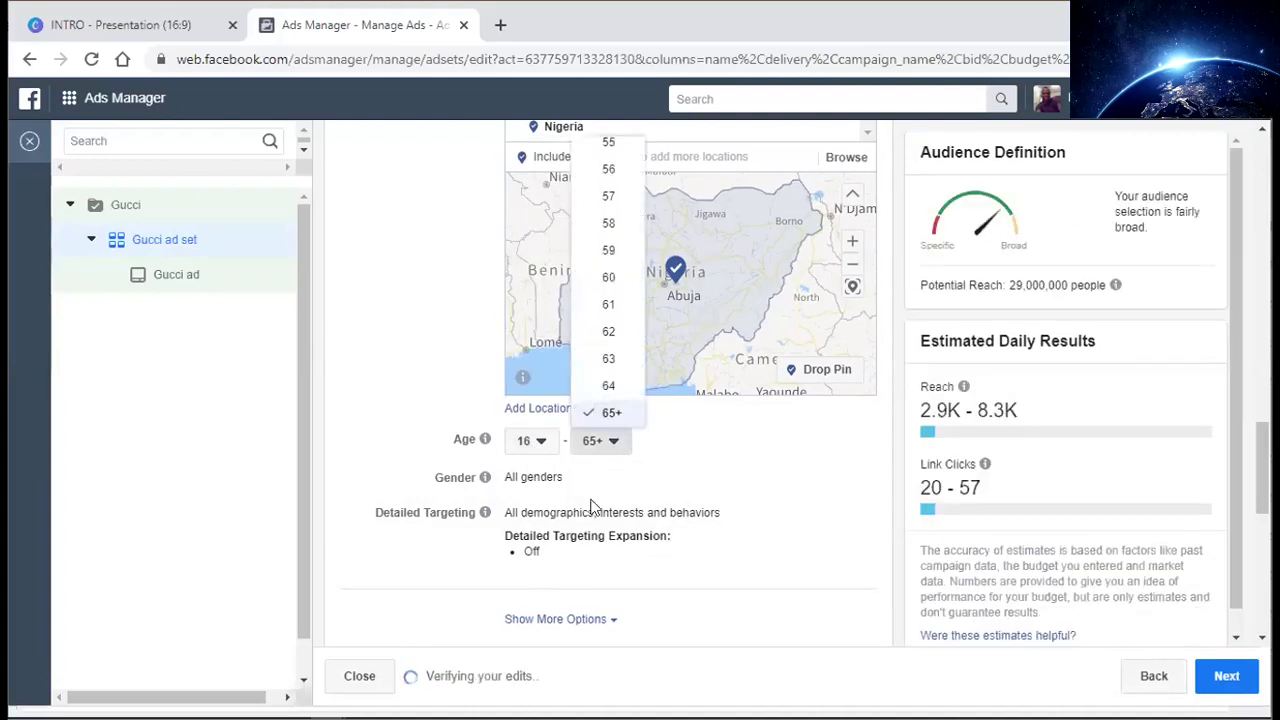
click(609, 277)
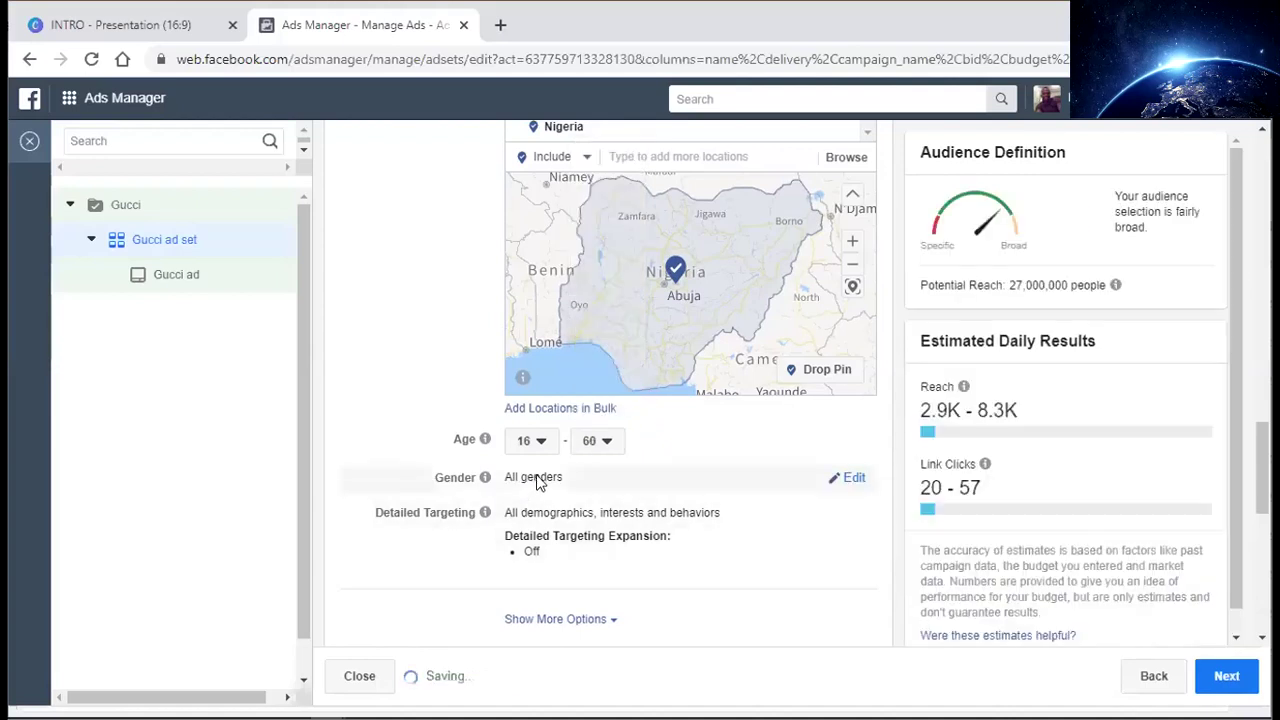
click(853, 477)
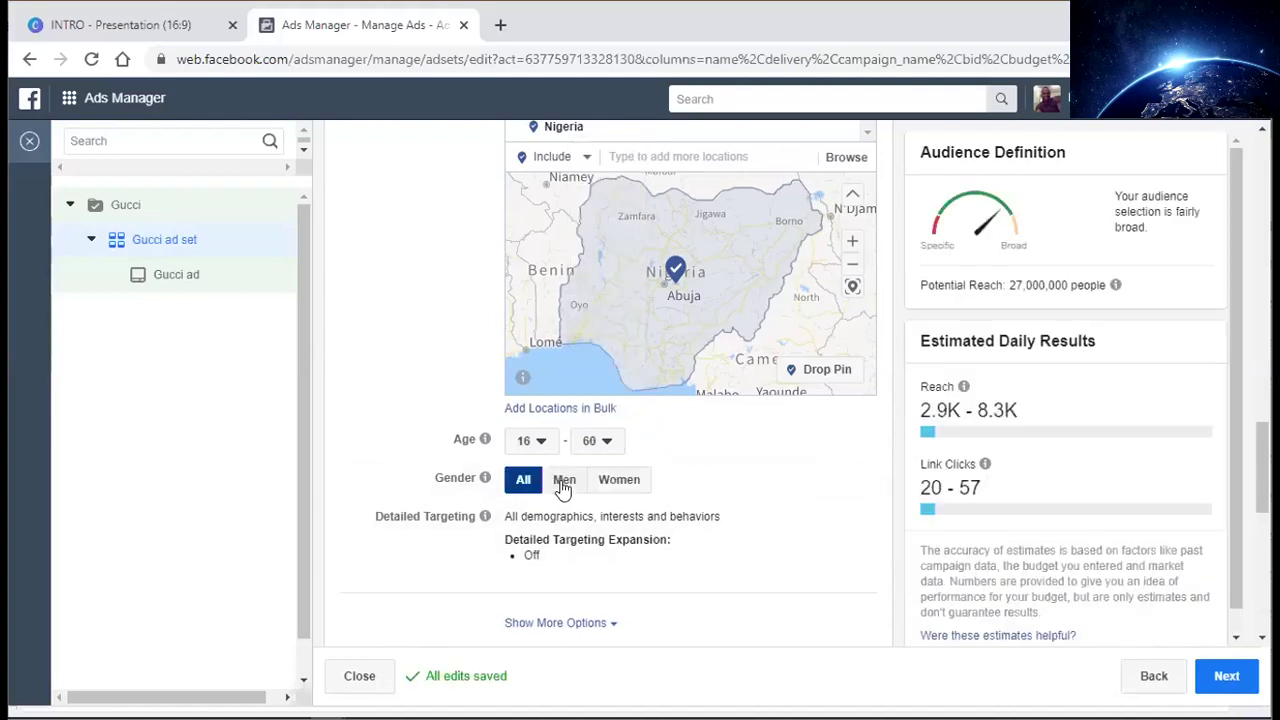
click(618, 490)
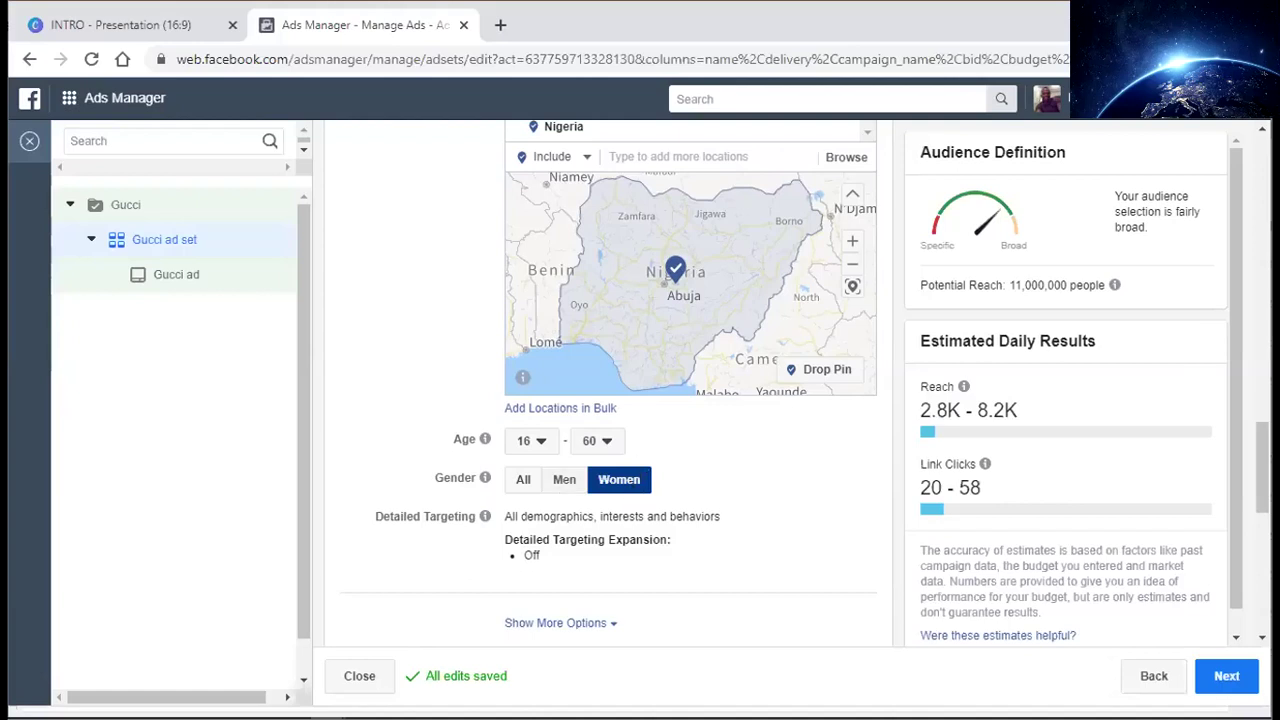
- Open the audience's detailed targeting for editing and include people who match the Shopping interest
scroll(611, 329, down, 2)
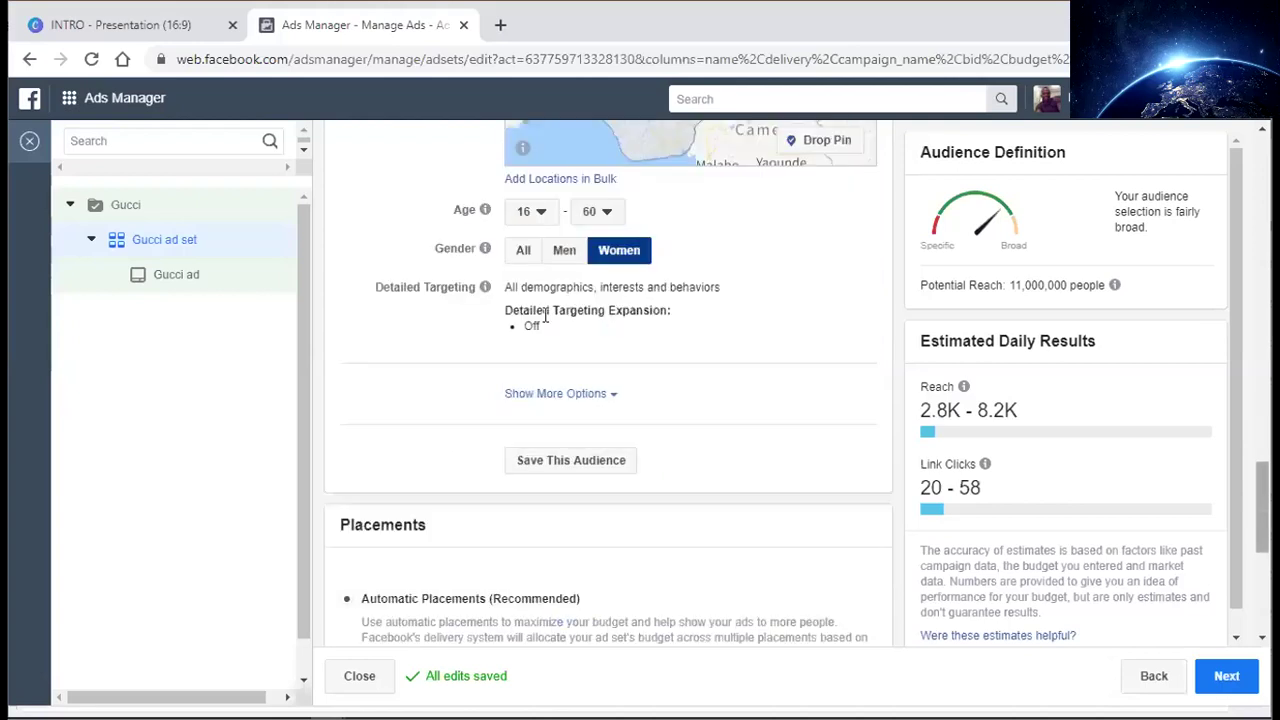
drag(378, 294, 495, 298)
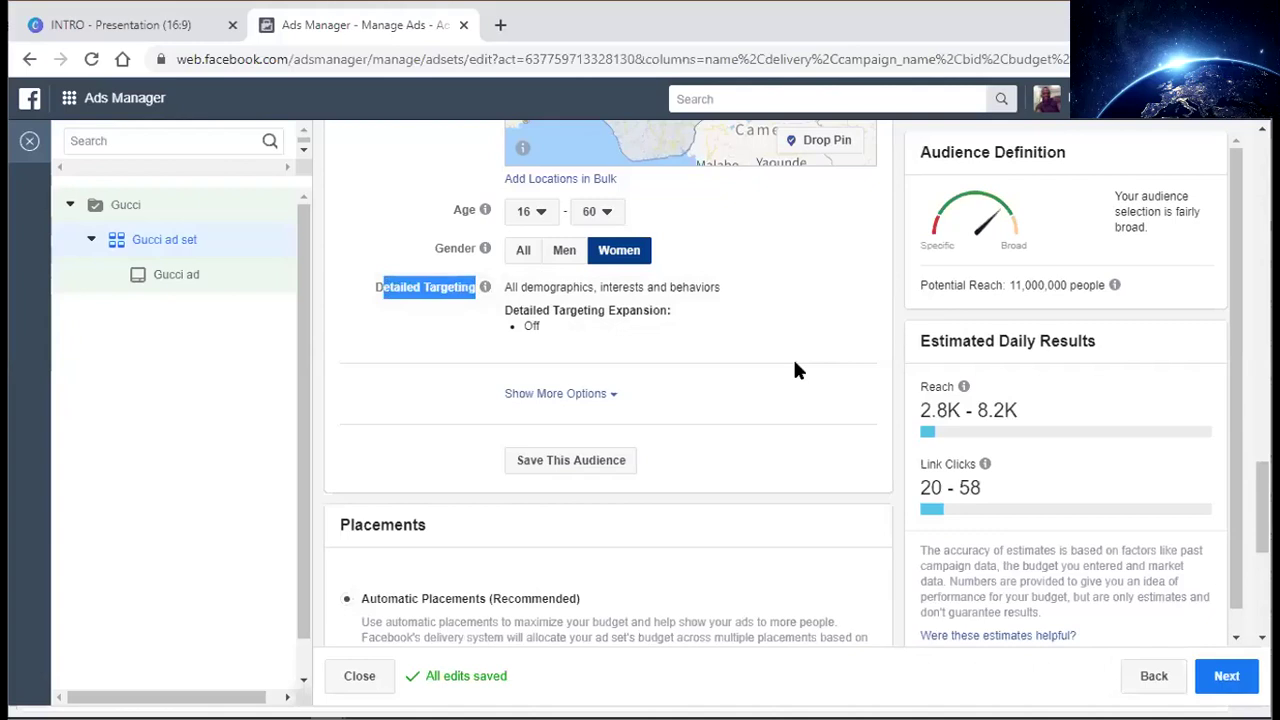
click(797, 370)
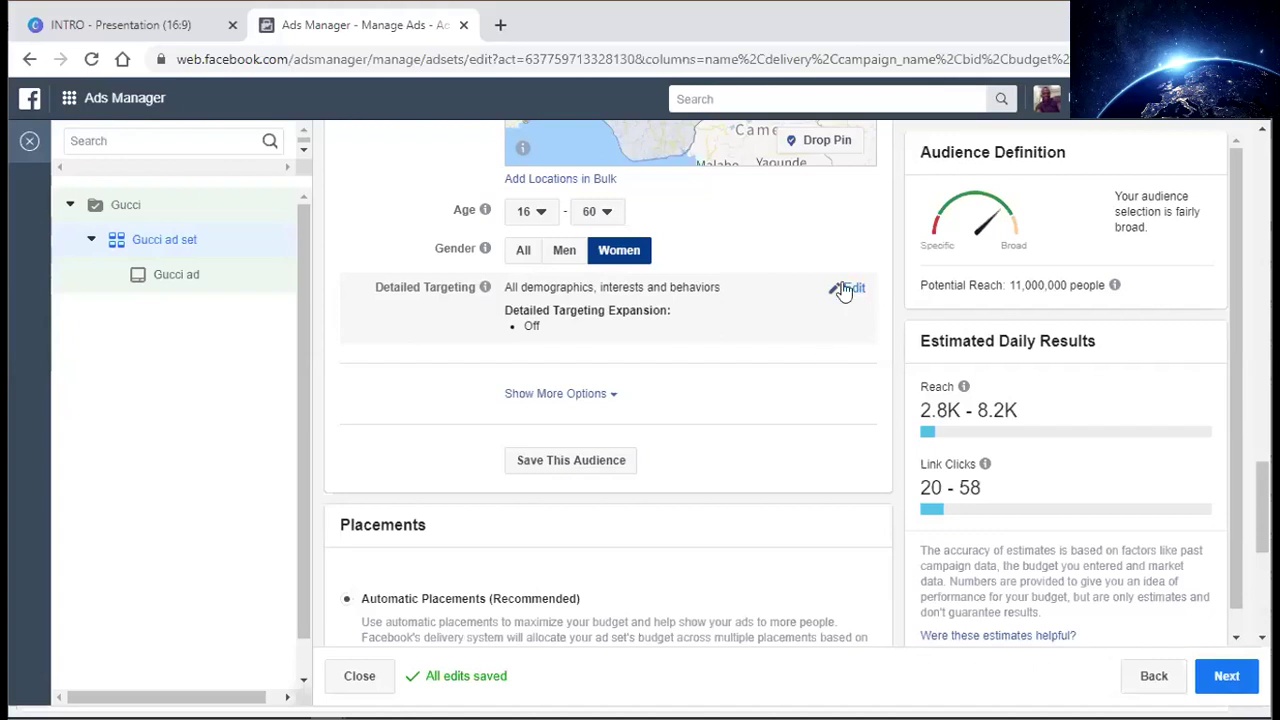
click(848, 289)
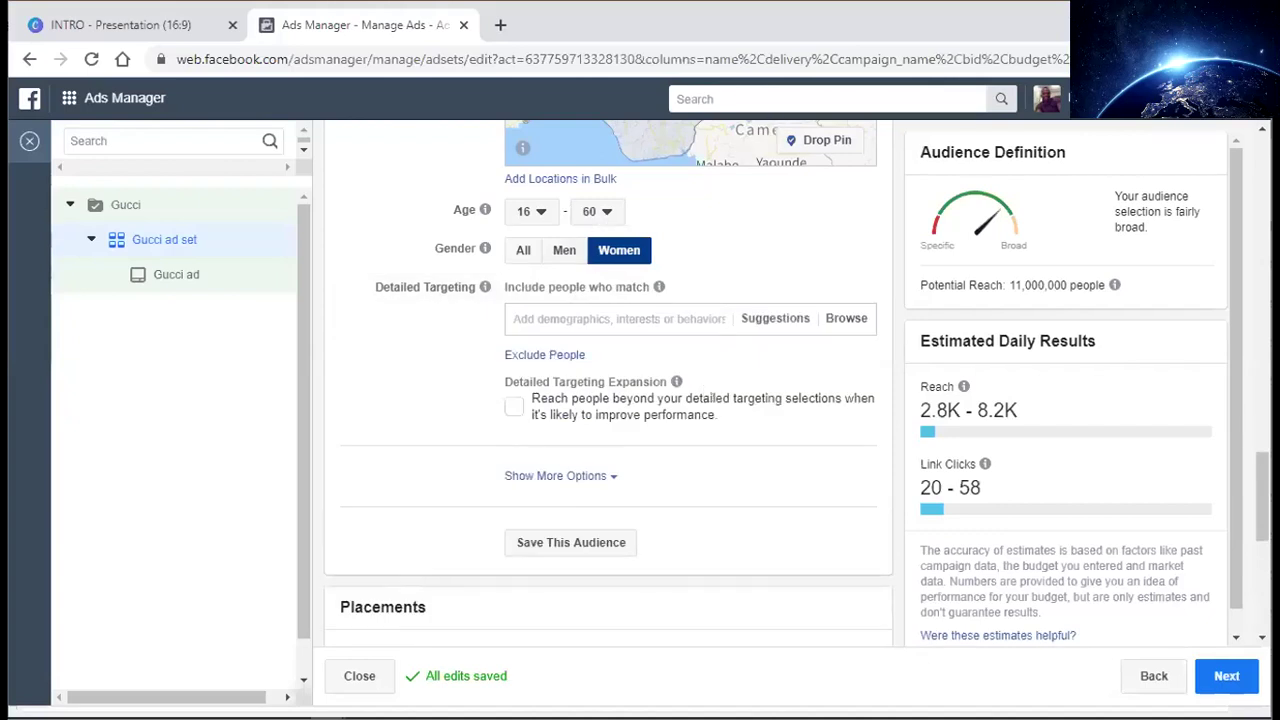
scroll(608, 380, up, 4)
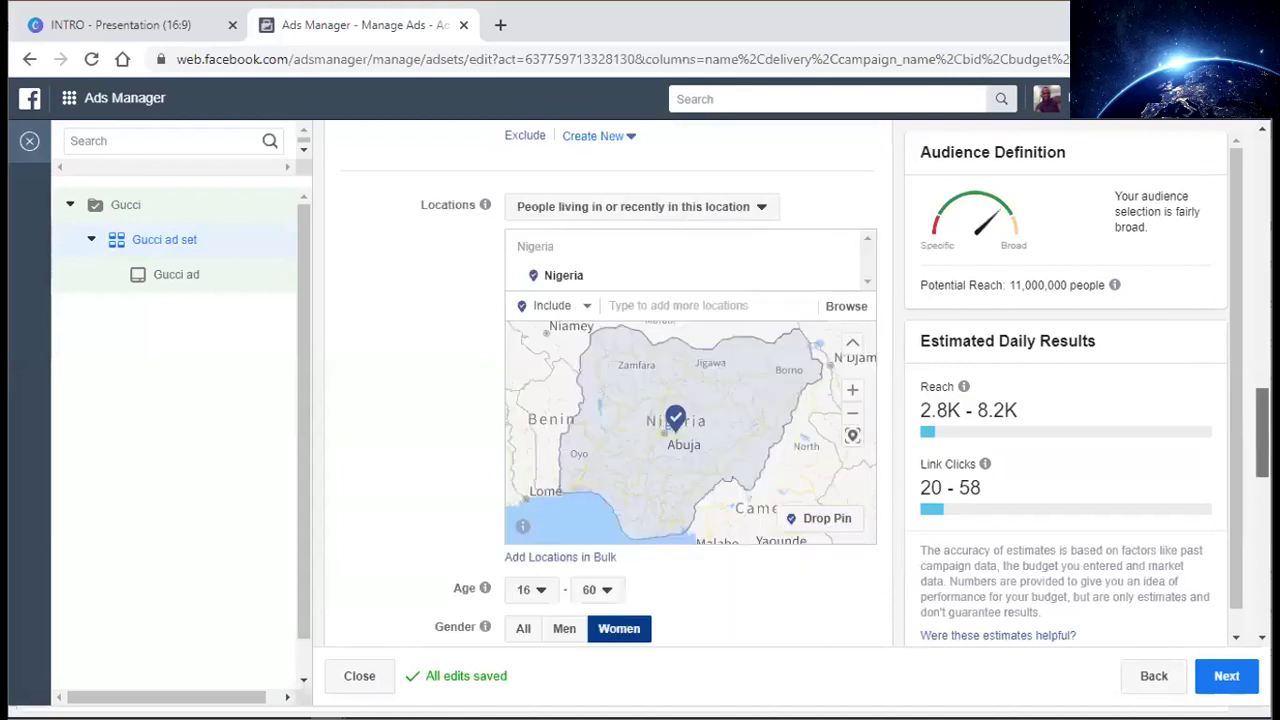
scroll(682, 249, down, 5)
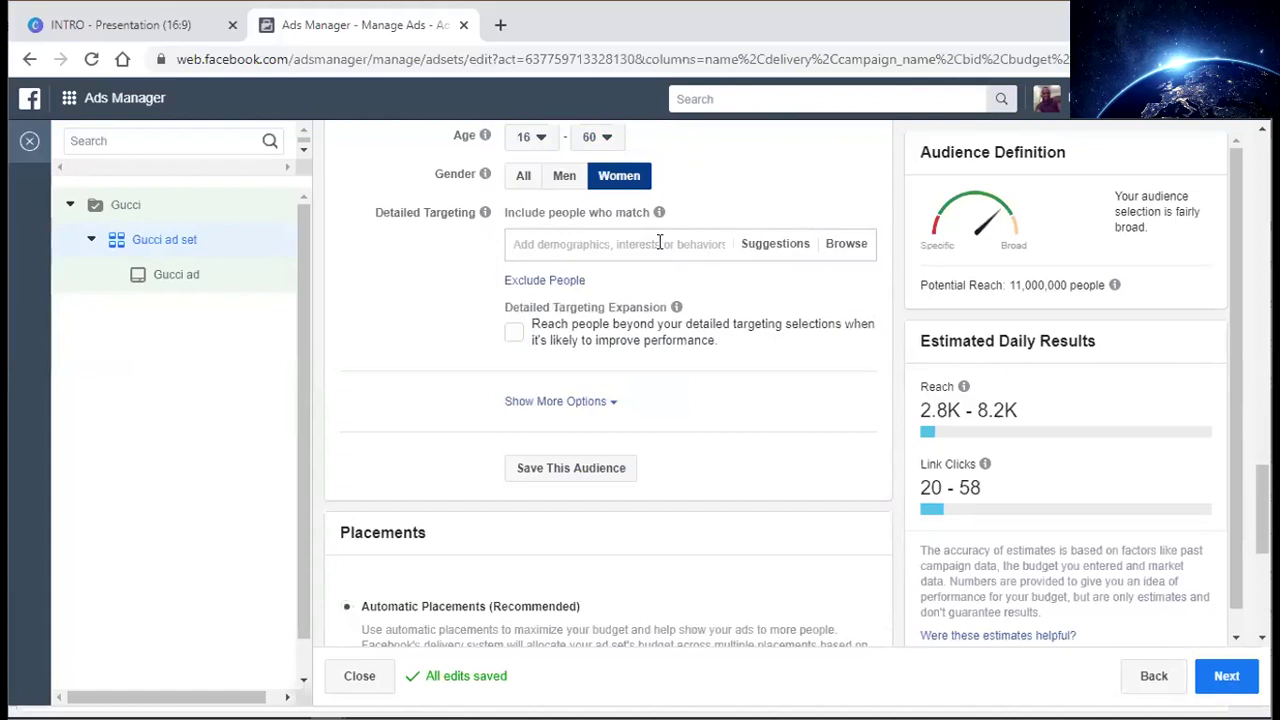
click(659, 243)
text(sho)
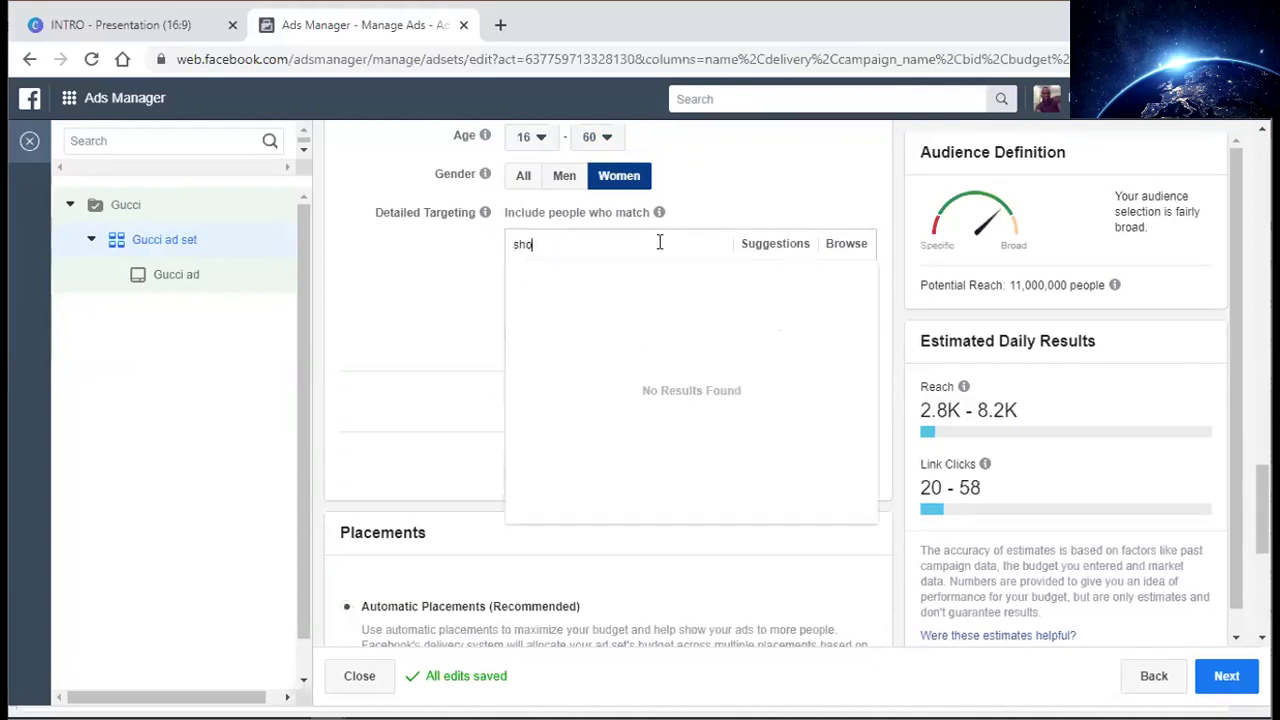
text(pping)
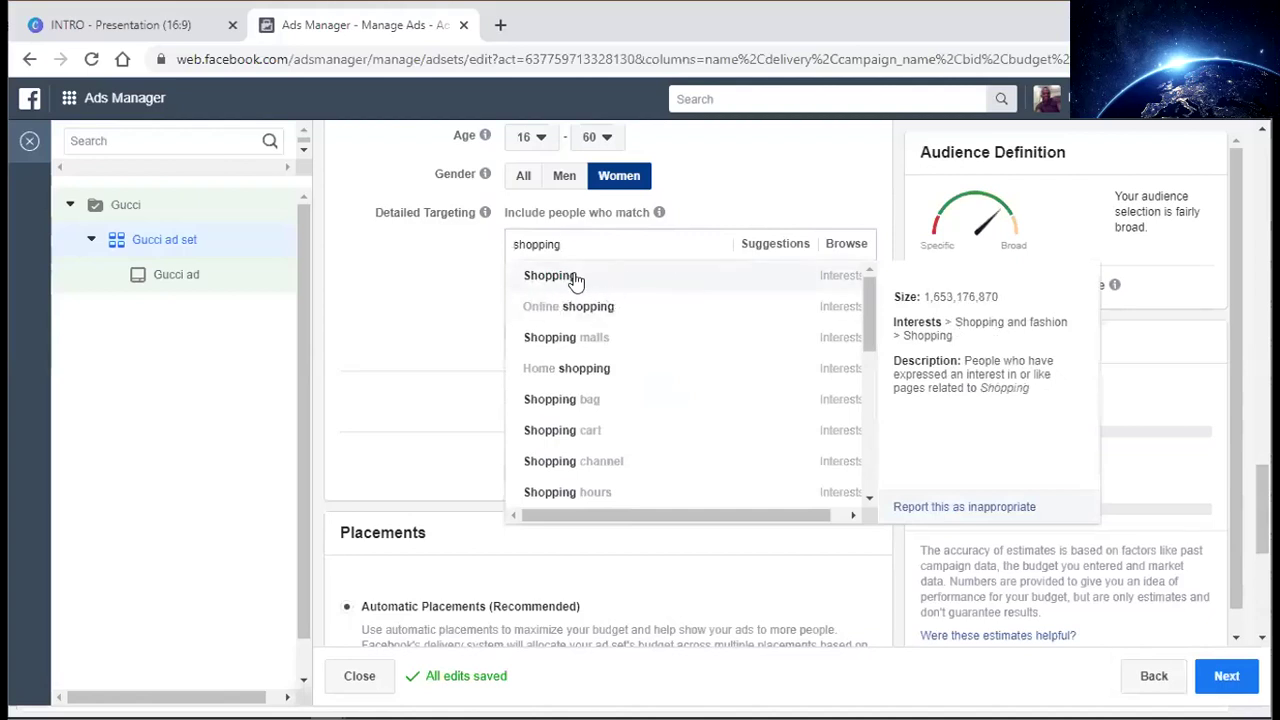
click(565, 282)
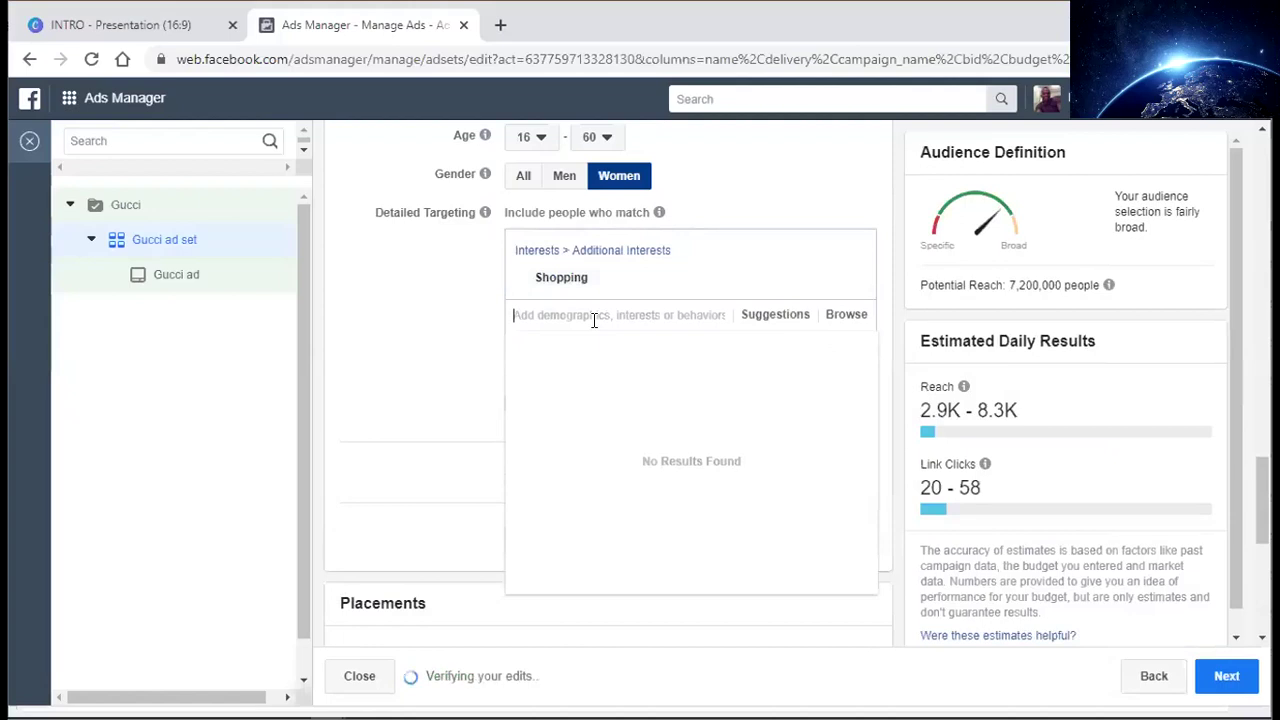
- Add the Shopping and fashion interest to the people included in the audience's detailed targeting
text(fashion)
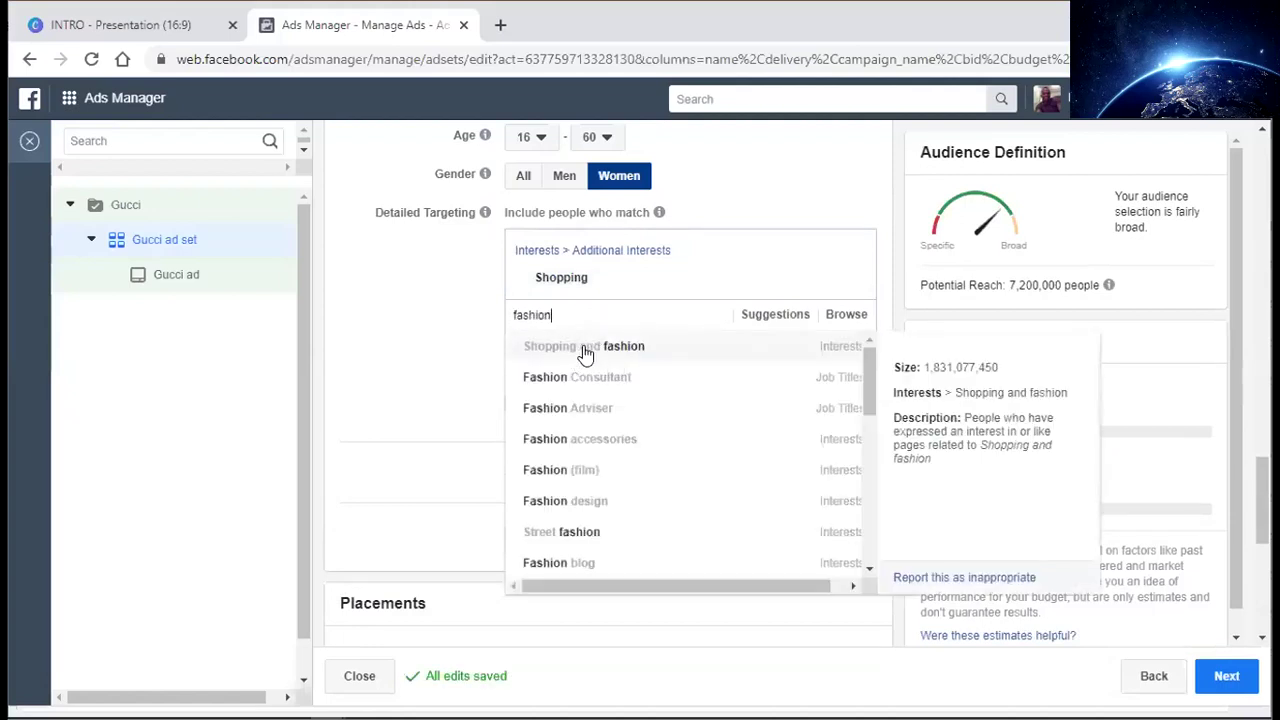
click(585, 347)
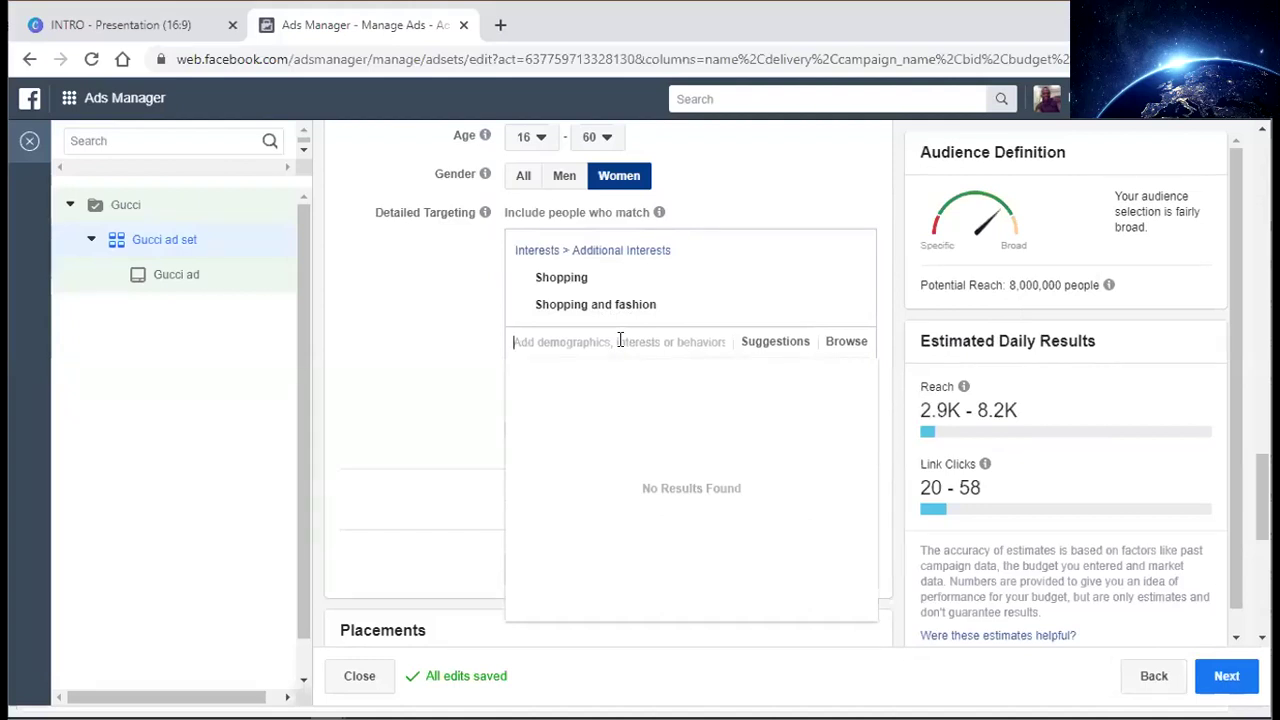
mouse_move(630, 308)
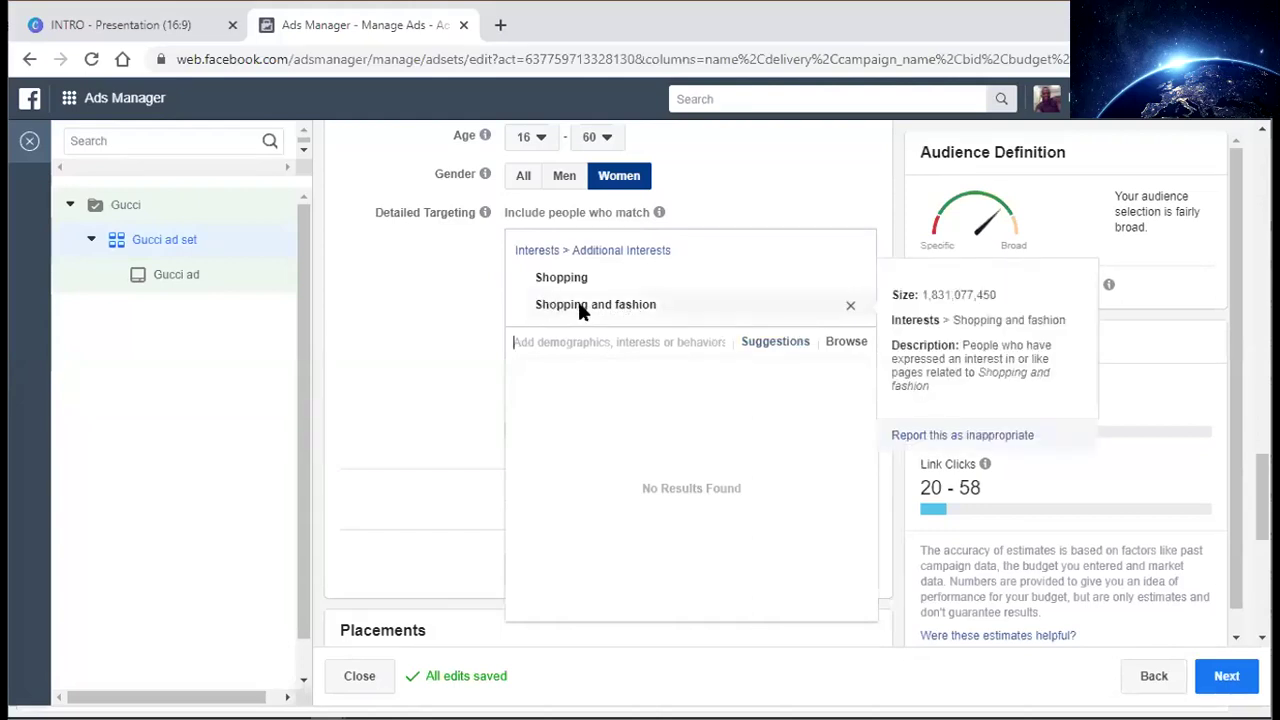
- Look through the suggested detailed targeting options and examine the audience's estimated daily reach and link clicks
click(768, 350)
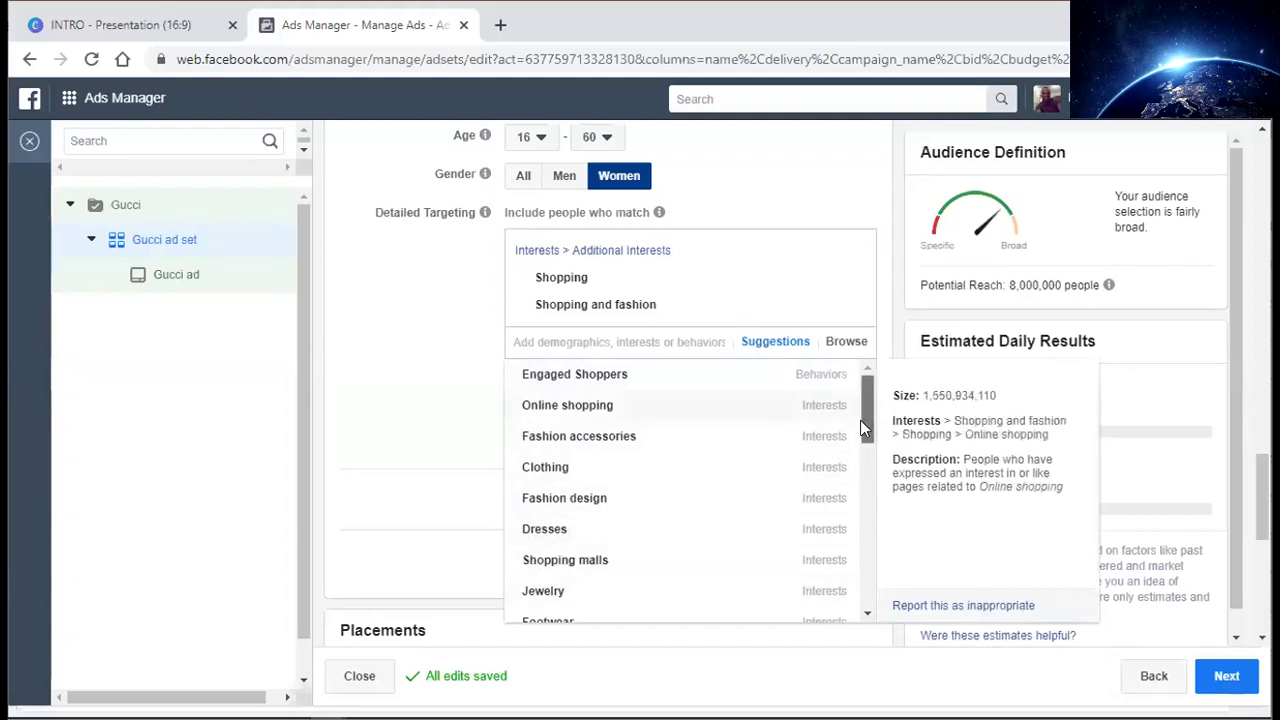
scroll(860, 420, down, 2)
scroll(868, 532, down, 10)
scroll(860, 480, up, 15)
click(405, 406)
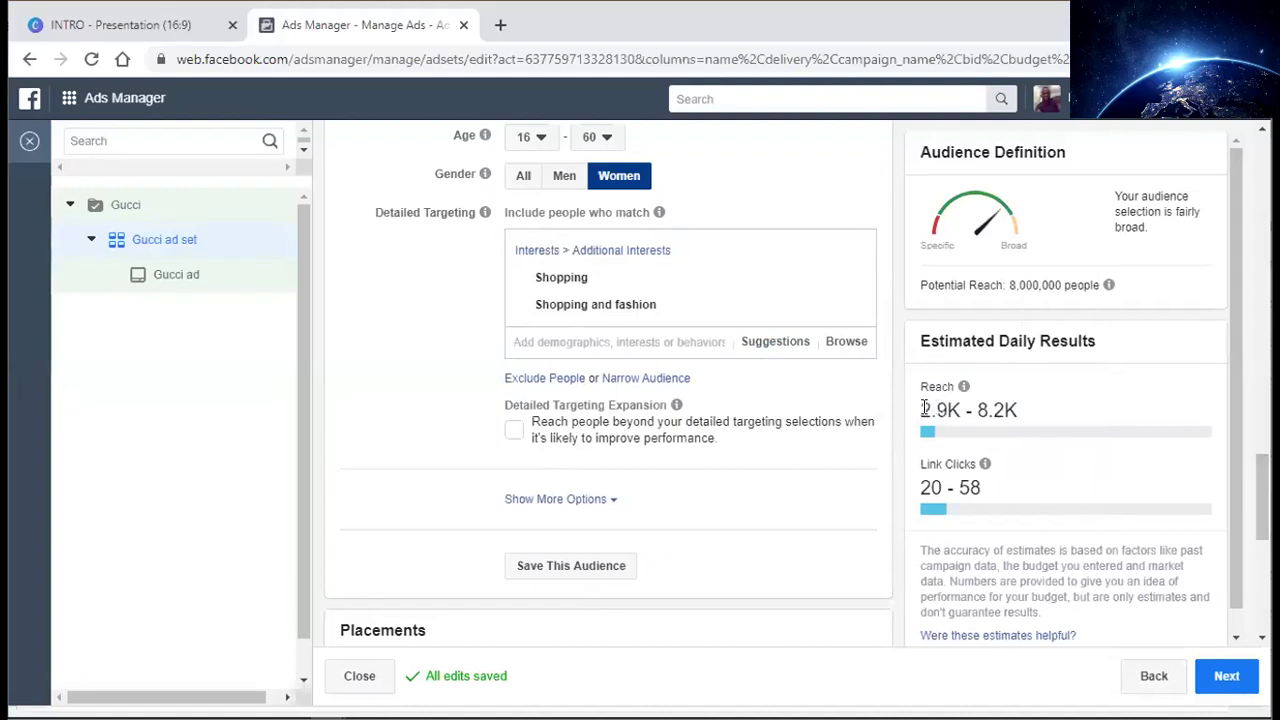
drag(920, 410, 1022, 413)
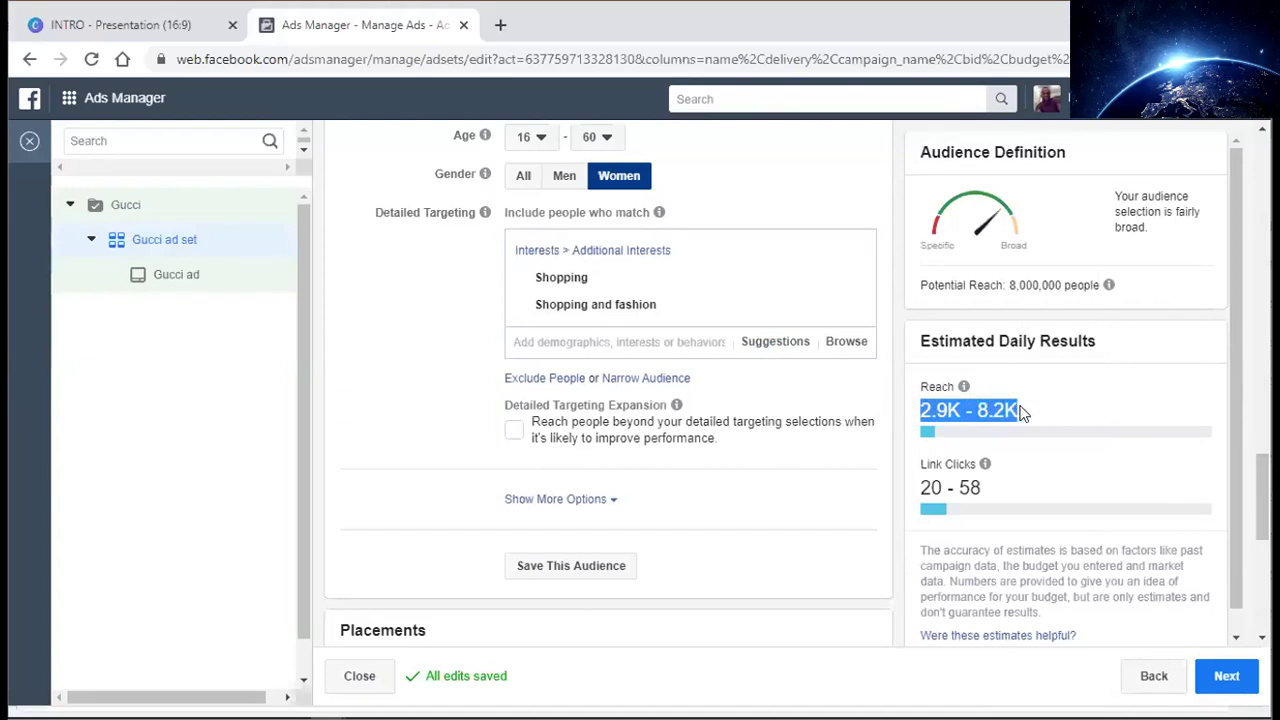
drag(958, 487, 977, 487)
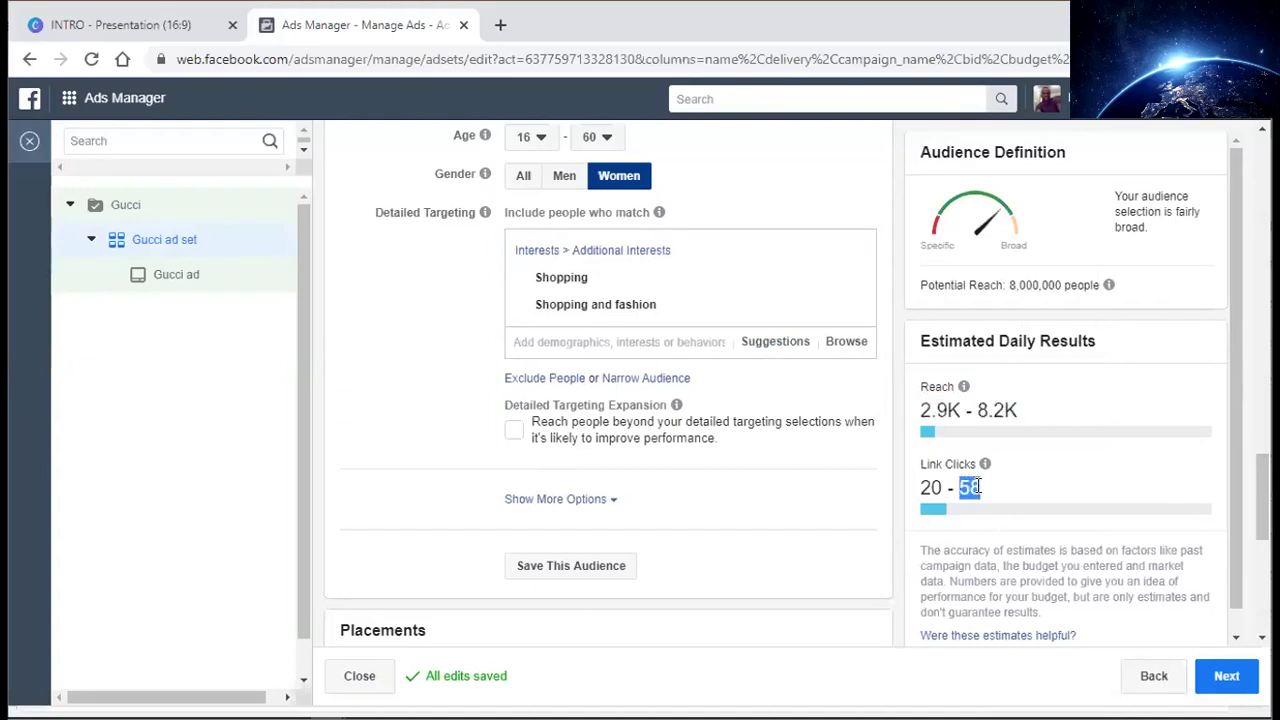
click(1026, 485)
- Save the current audience under the name "Gucci audience"
scroll(1262, 500, down, 1)
scroll(1262, 500, down, 1)
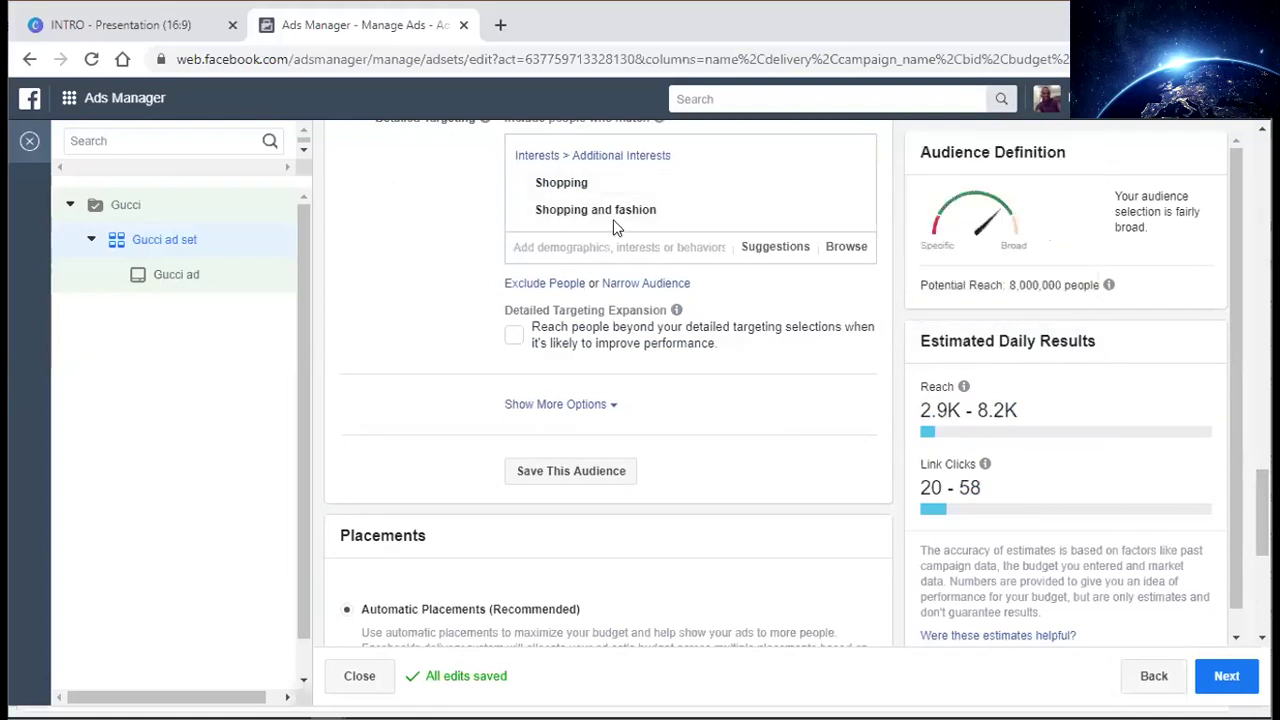
click(587, 468)
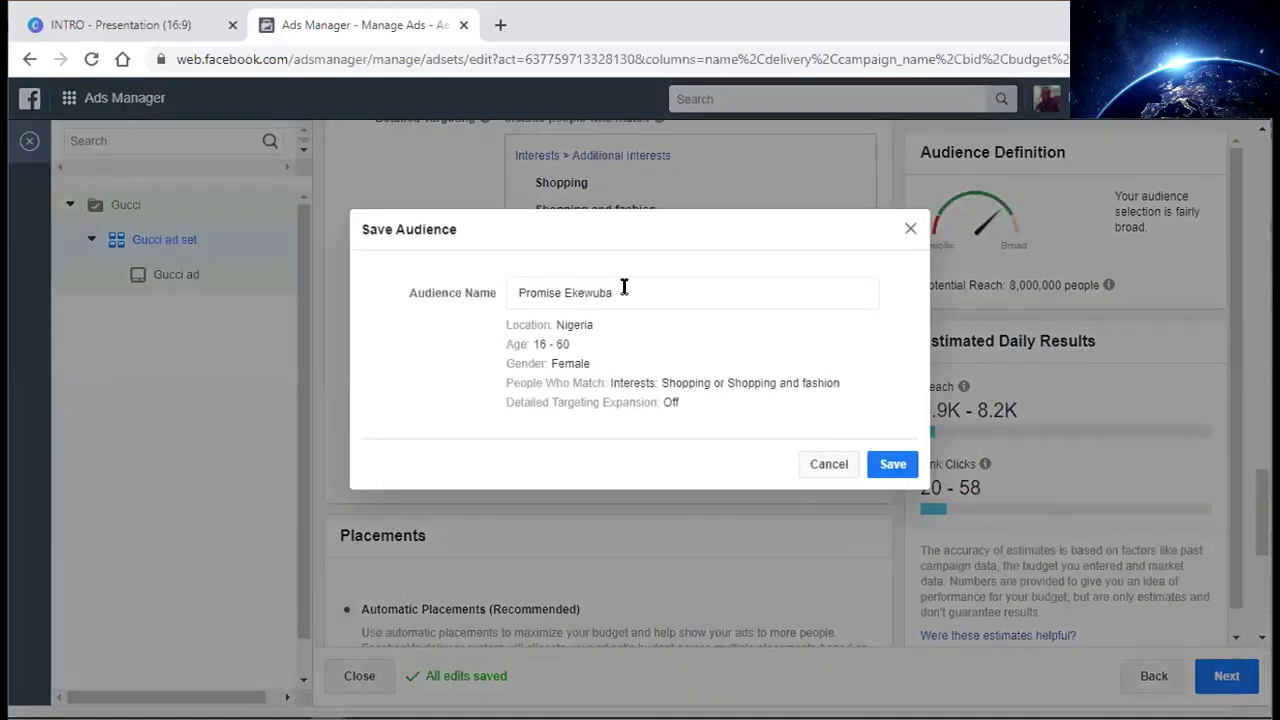
drag(628, 290, 346, 287)
text(Gucci audience)
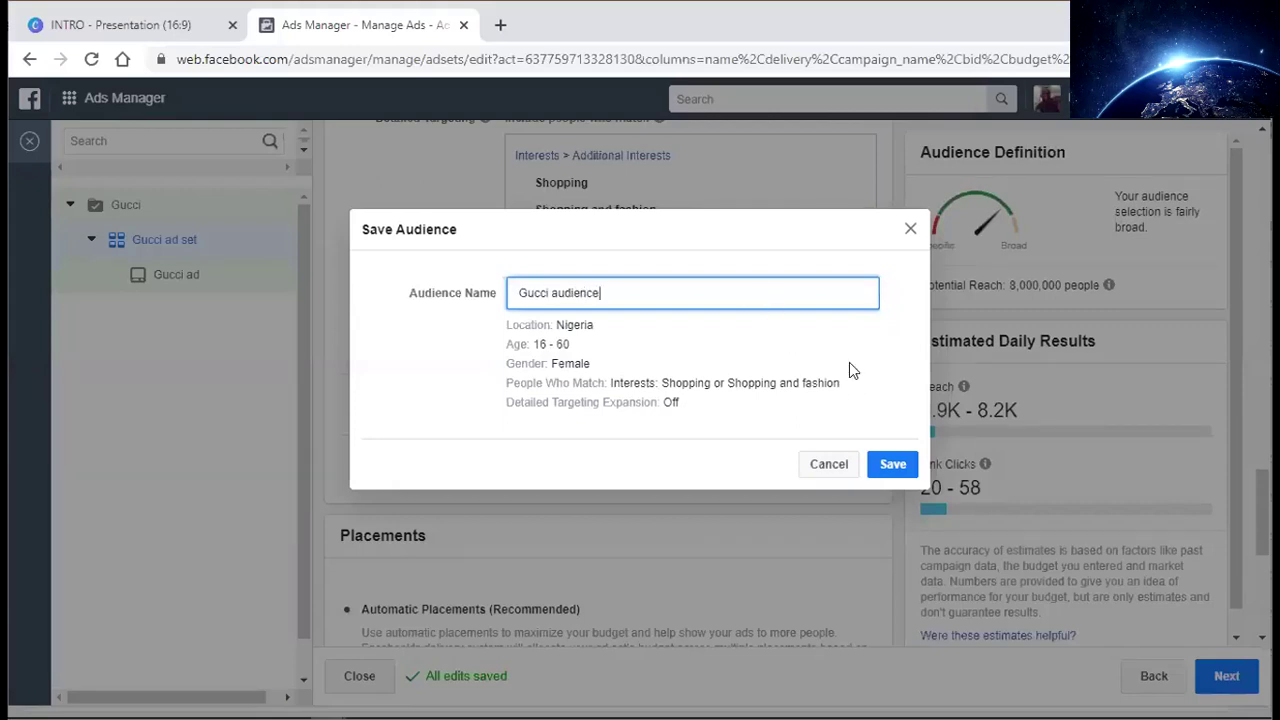
click(890, 466)
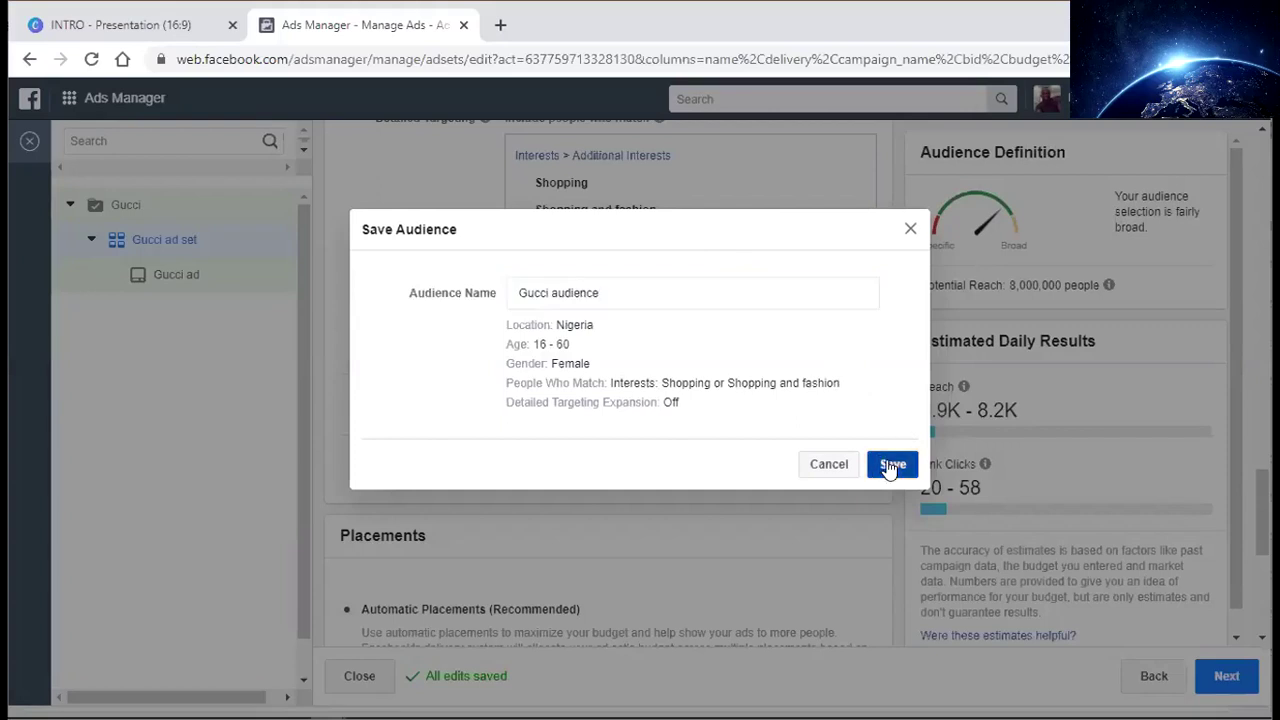
- Try Manual Placements for the ad set, review its platforms and placements, and return to Automatic Placements
scroll(650, 305, down, 5)
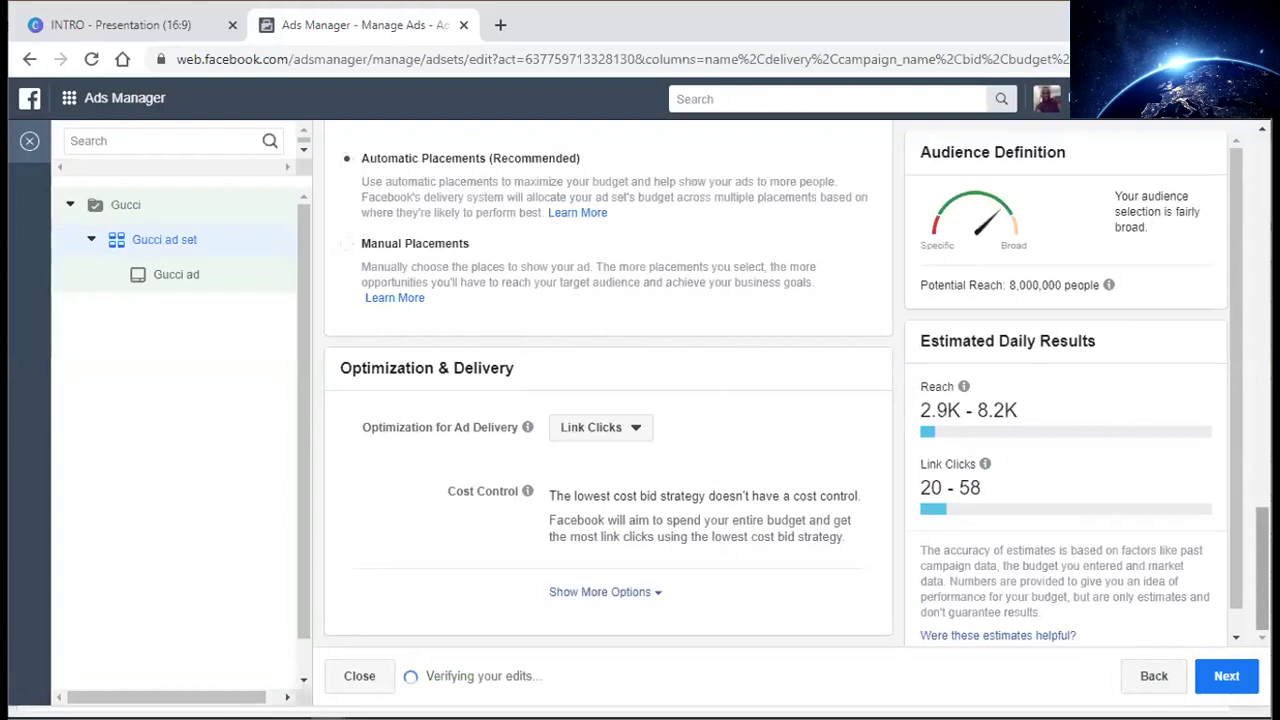
scroll(608, 390, up, 4)
scroll(536, 328, down, 2)
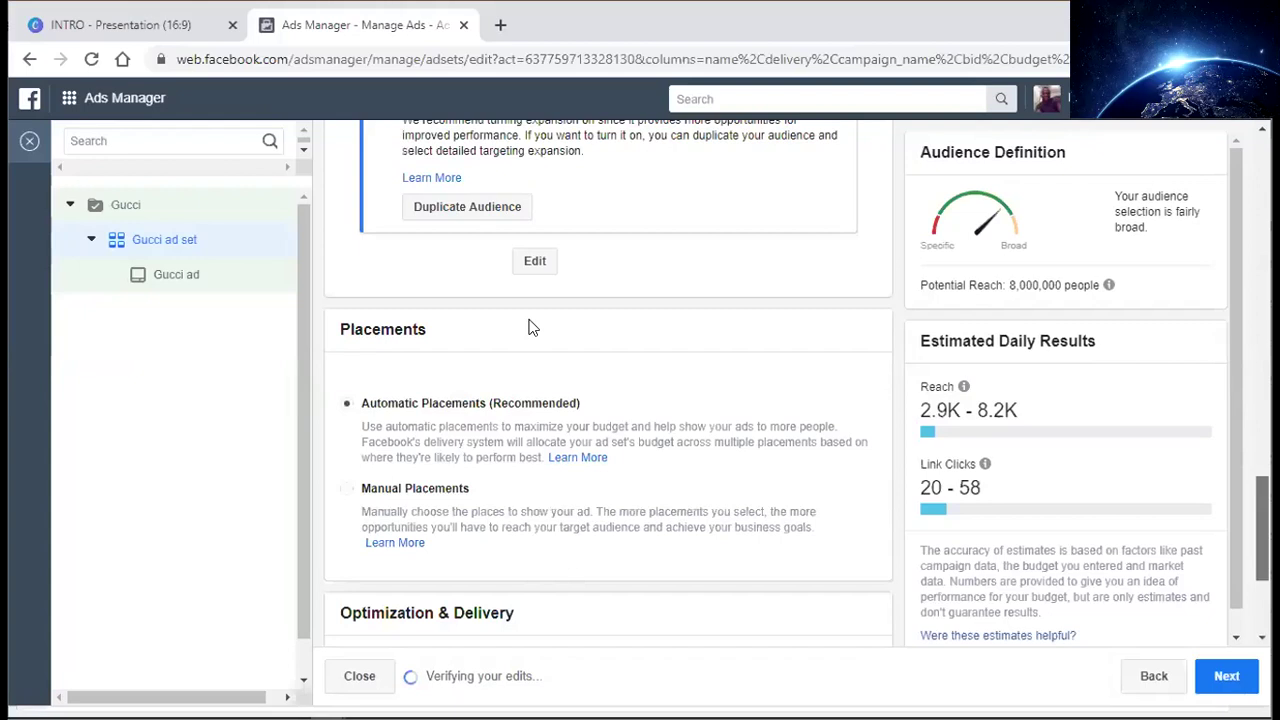
scroll(430, 312, down, 1)
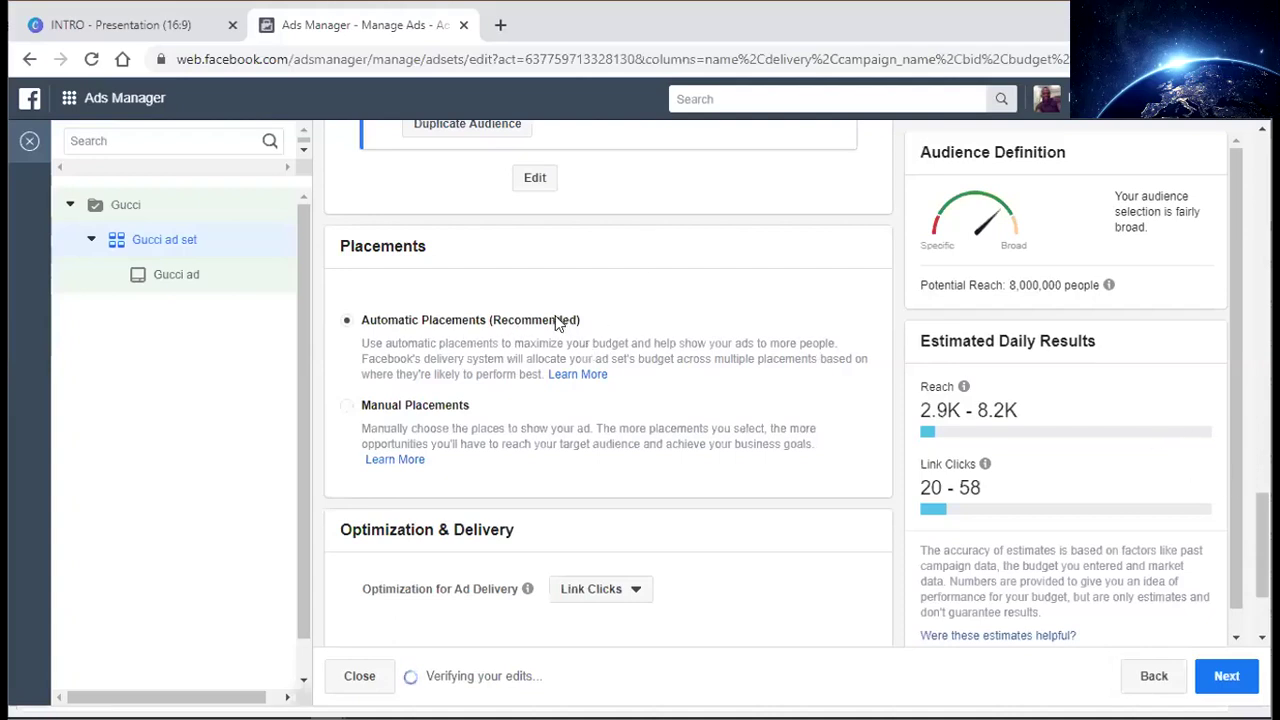
click(448, 557)
scroll(600, 371, down, 15)
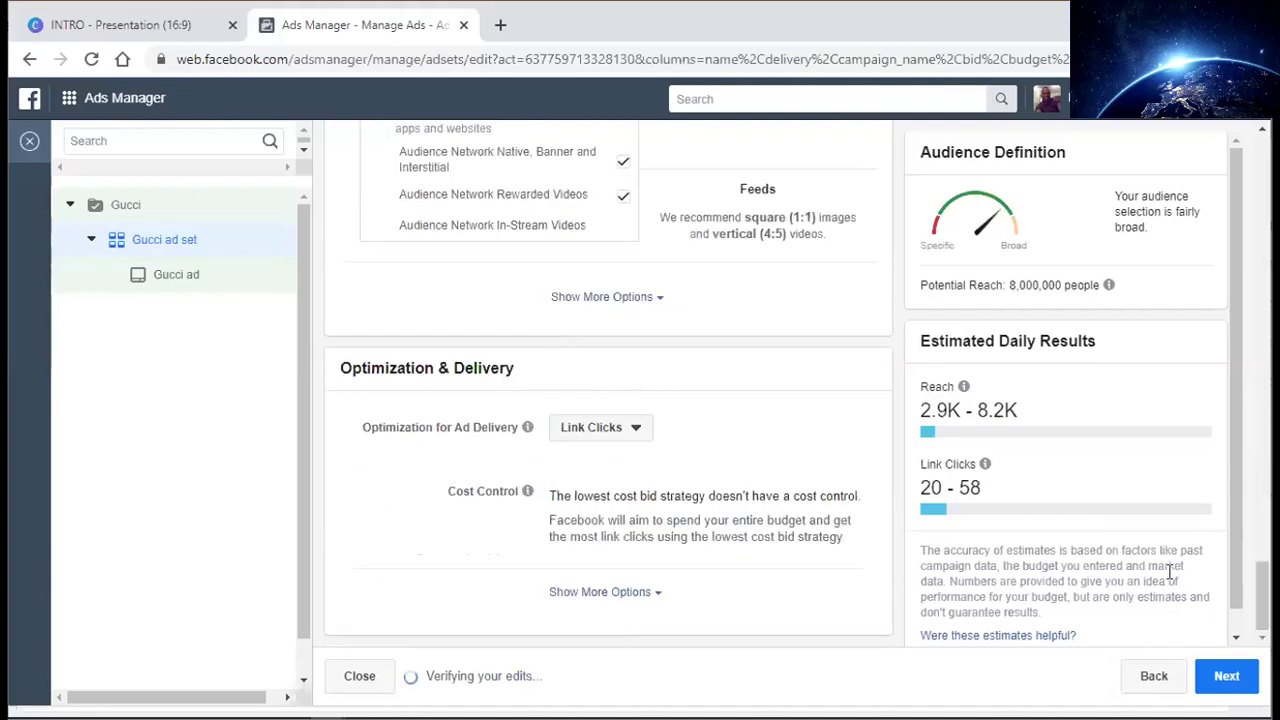
scroll(608, 380, up, 3)
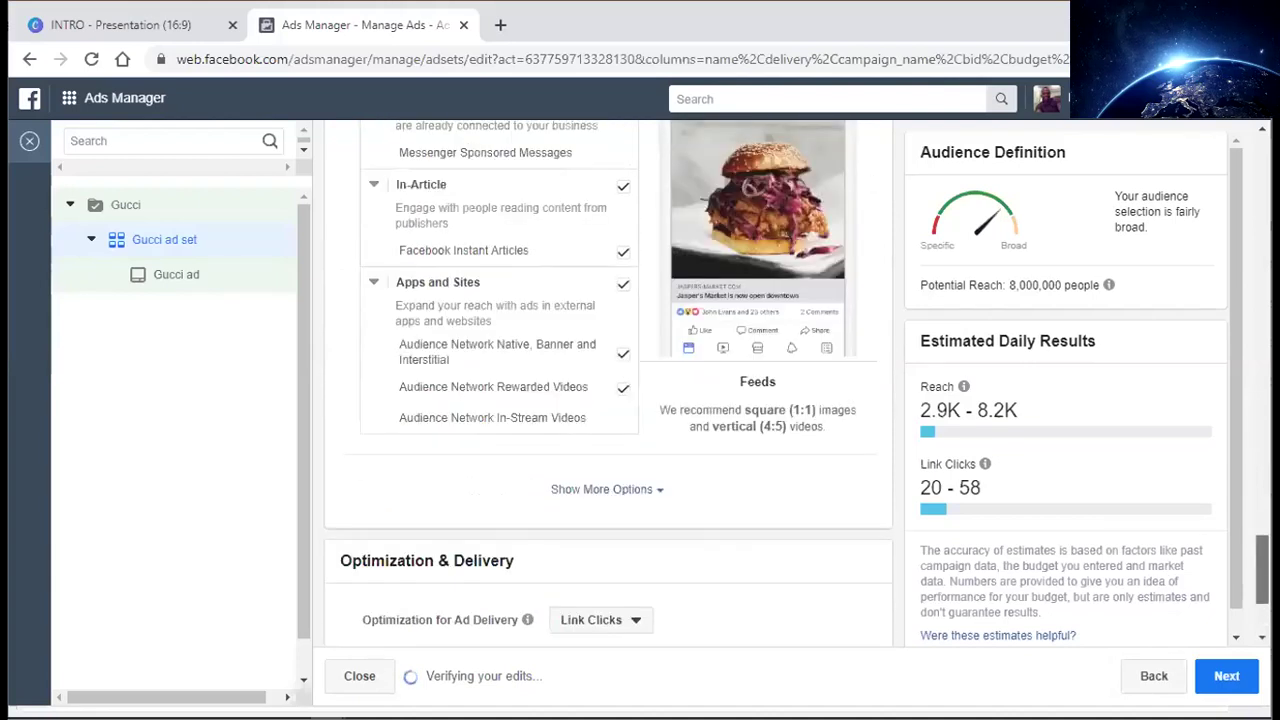
scroll(549, 280, up, 5)
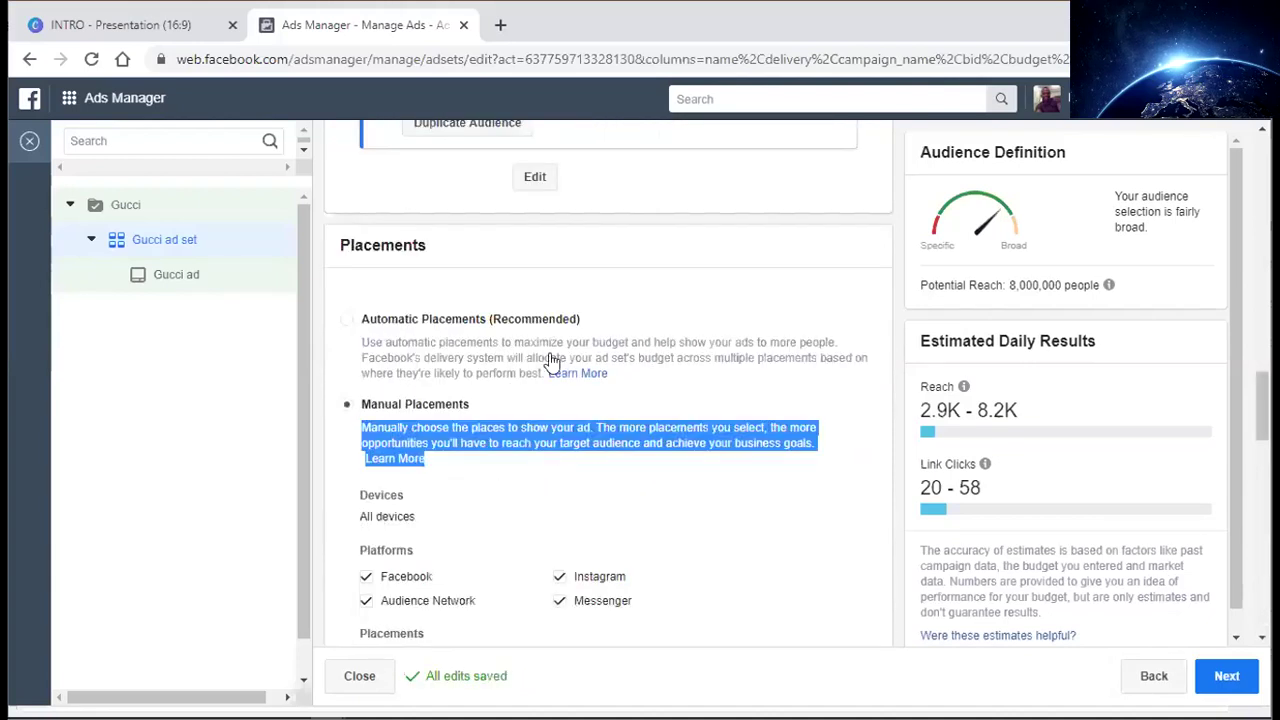
click(389, 320)
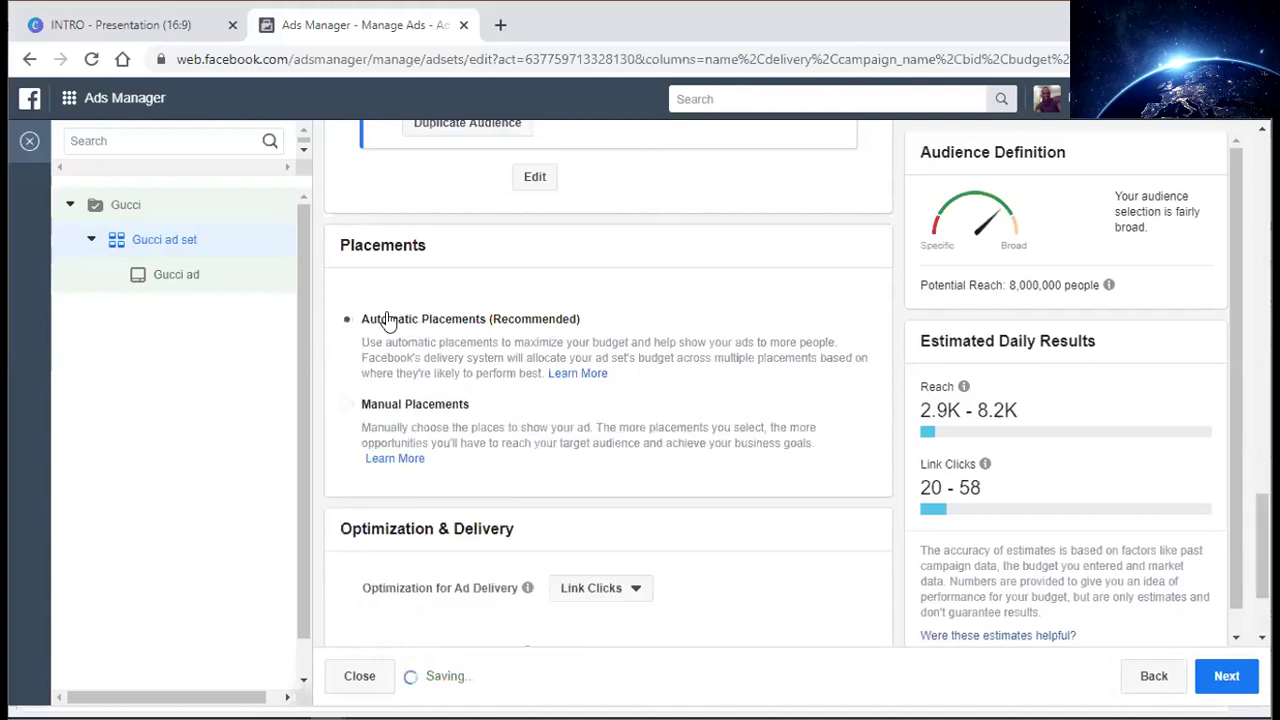
- Choose Link Clicks as the ad set's optimization for ad delivery
scroll(594, 374, down, 2)
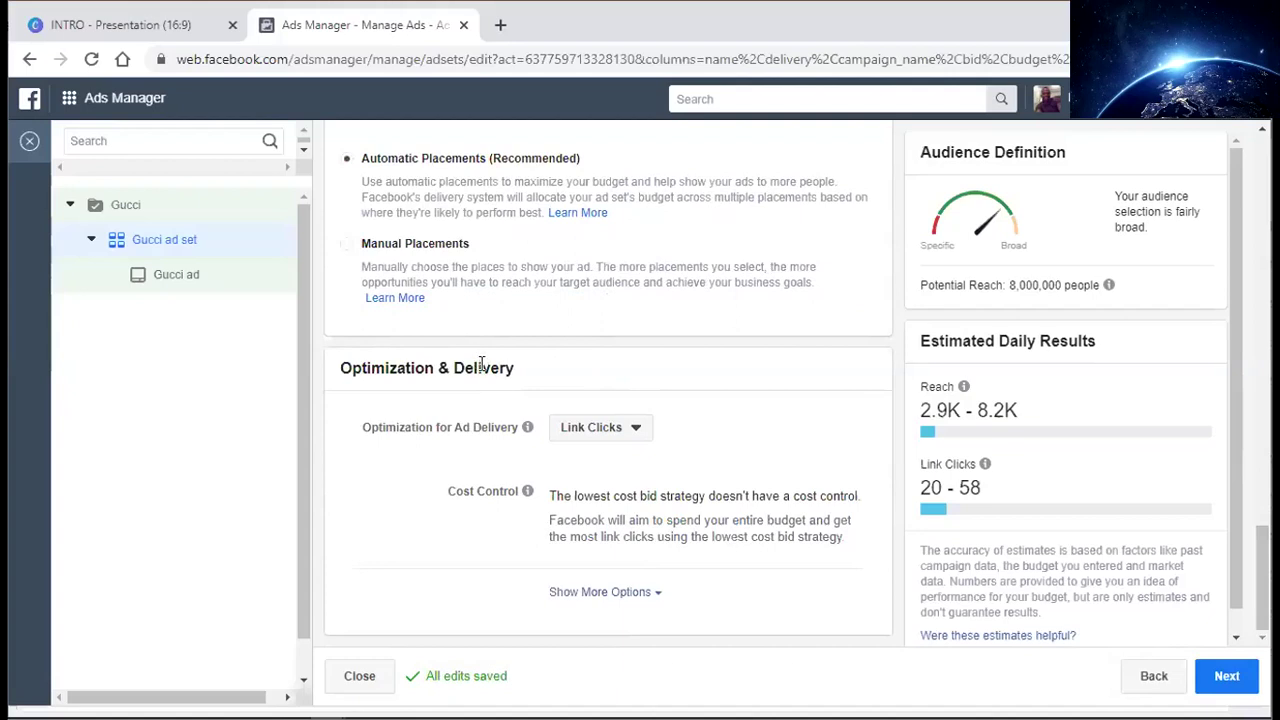
click(630, 432)
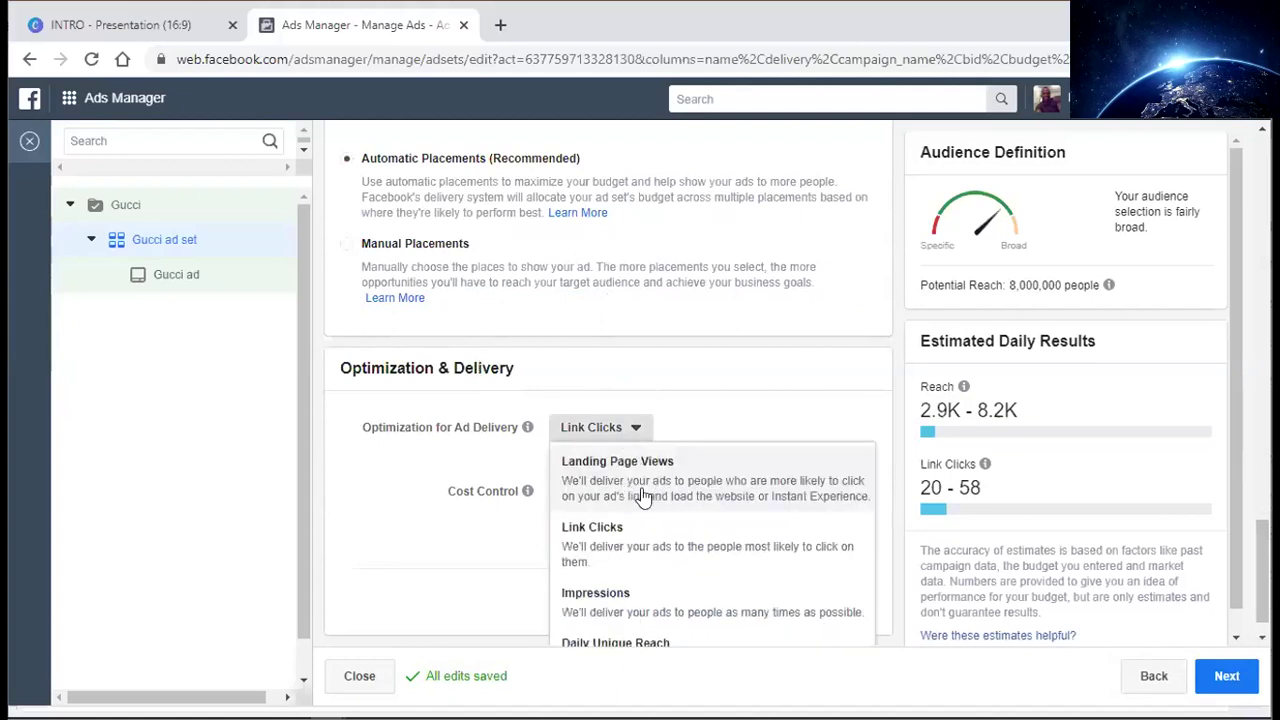
click(612, 558)
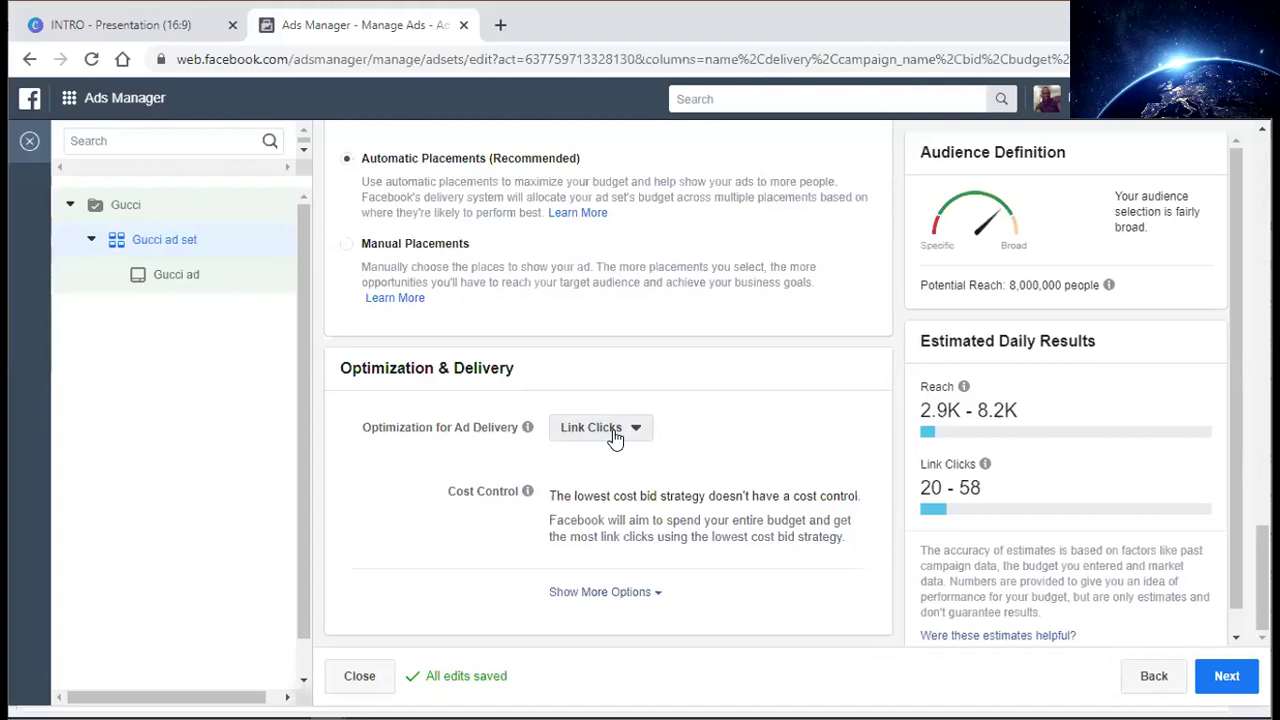
- Show the additional delivery options and set when you get charged to Link Click (CPC)
click(655, 594)
scroll(613, 538, down, 1)
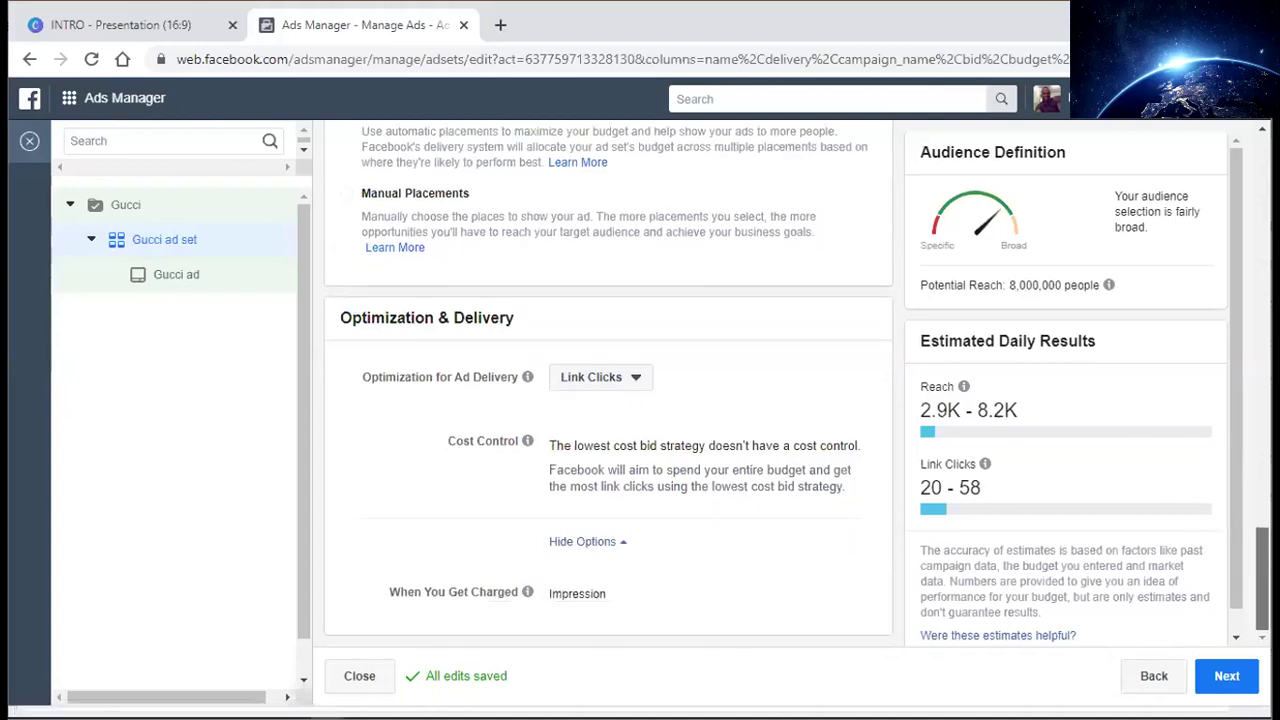
click(618, 542)
click(619, 594)
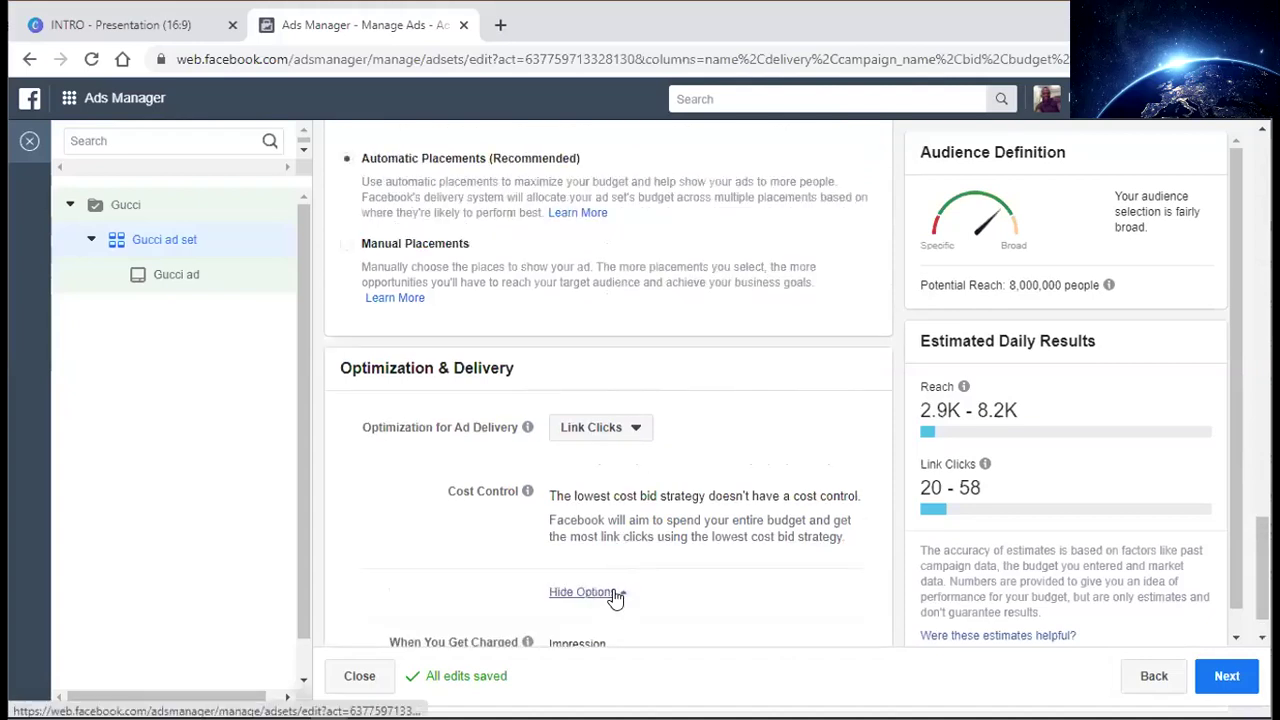
scroll(630, 590, down, 1)
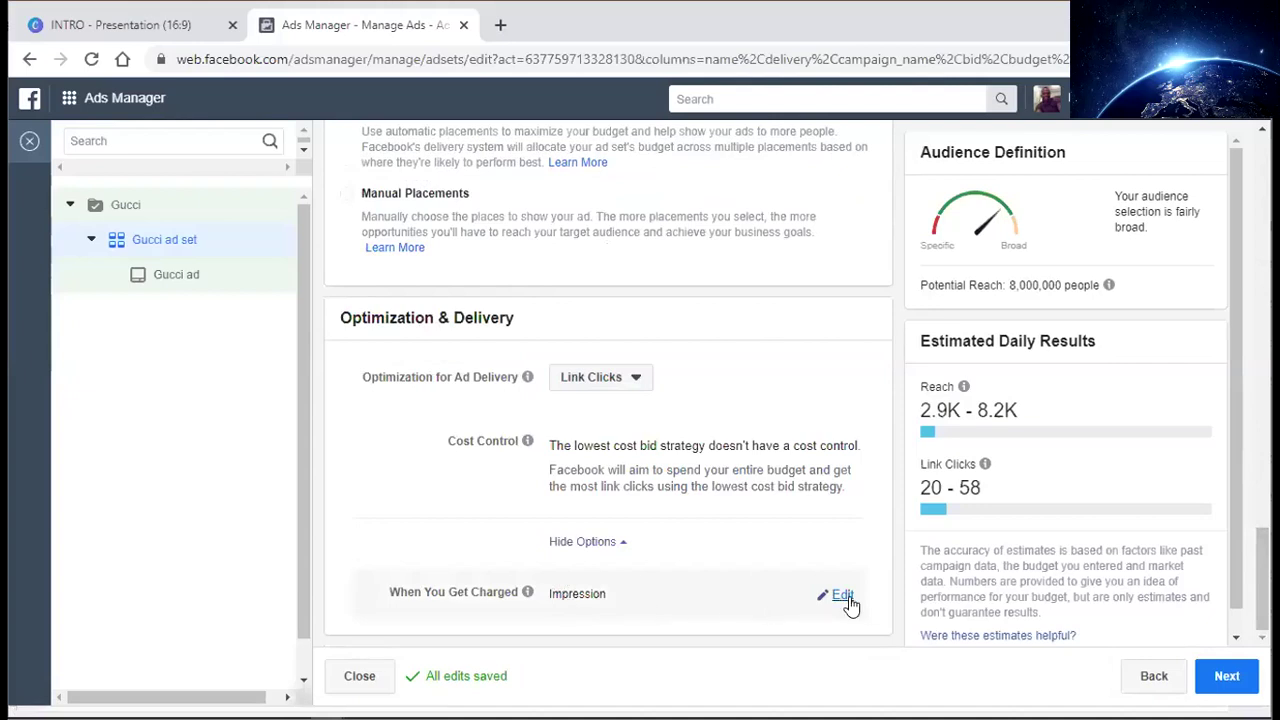
click(845, 595)
click(603, 611)
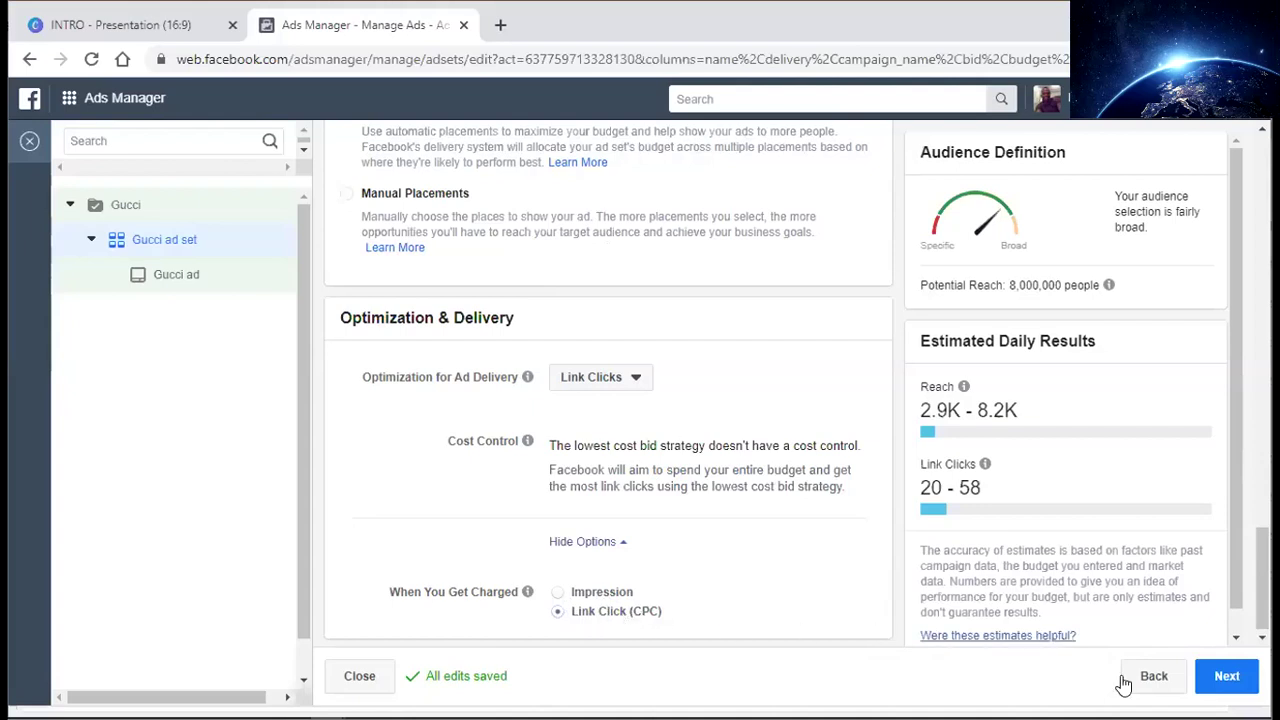
- Proceed to the Gucci ad and select the NEDUS Facebook Page as its identity
click(1227, 679)
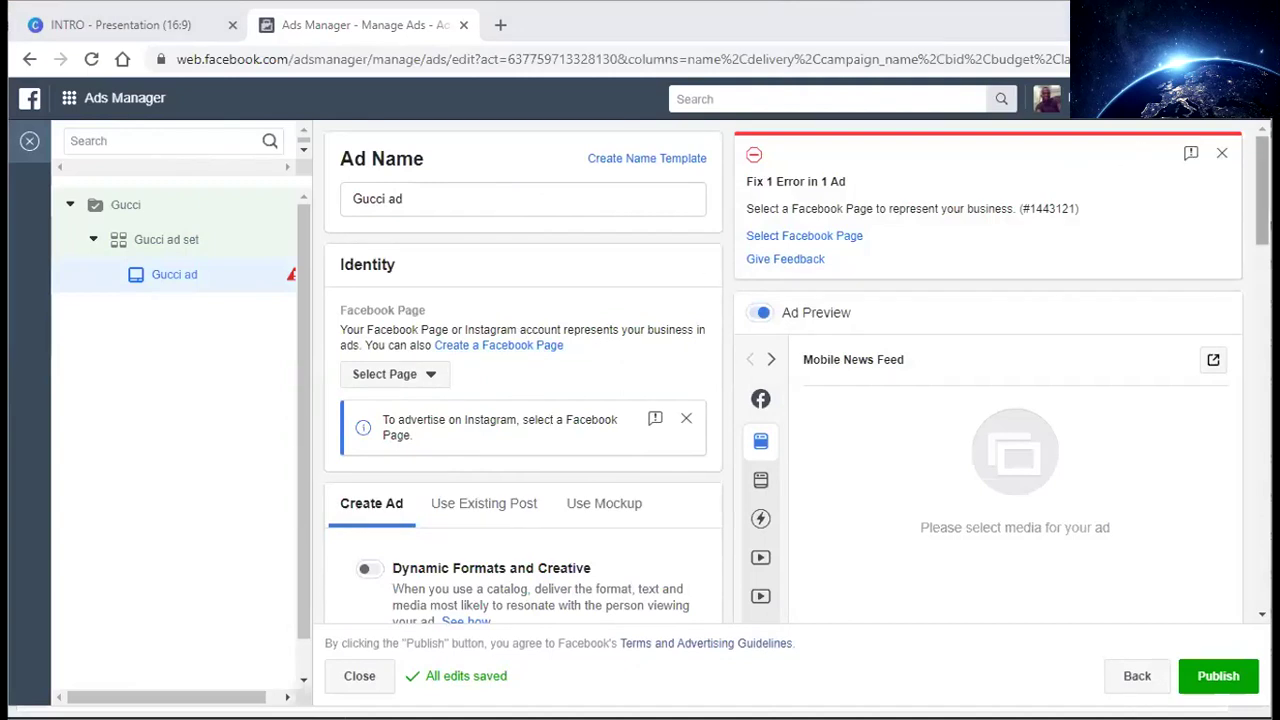
scroll(435, 300, down, 1)
scroll(435, 250, up, 1)
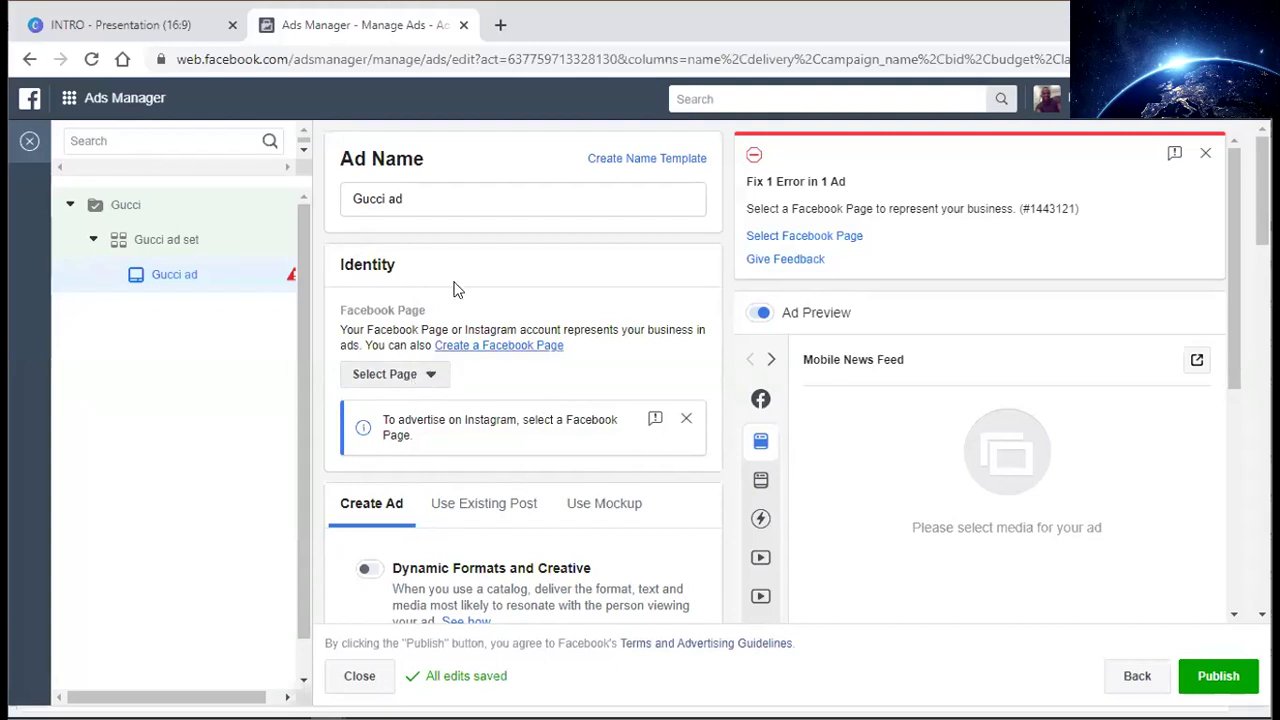
drag(341, 160, 428, 170)
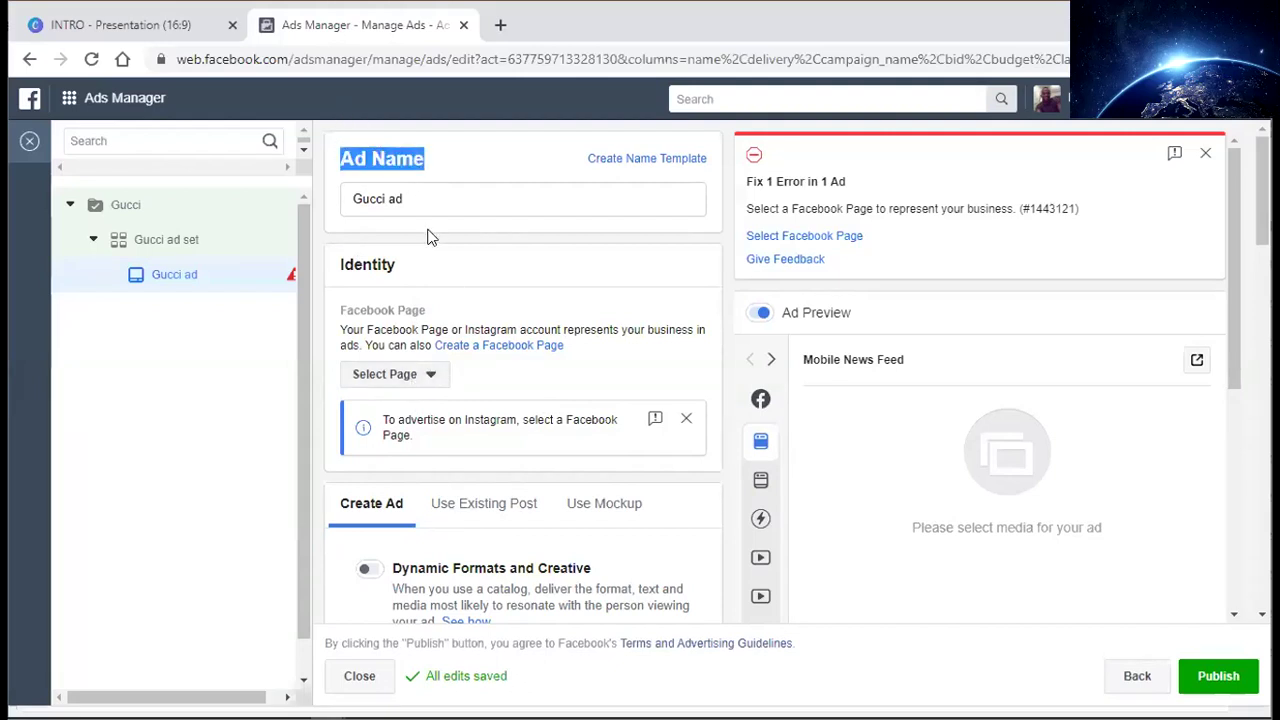
click(459, 163)
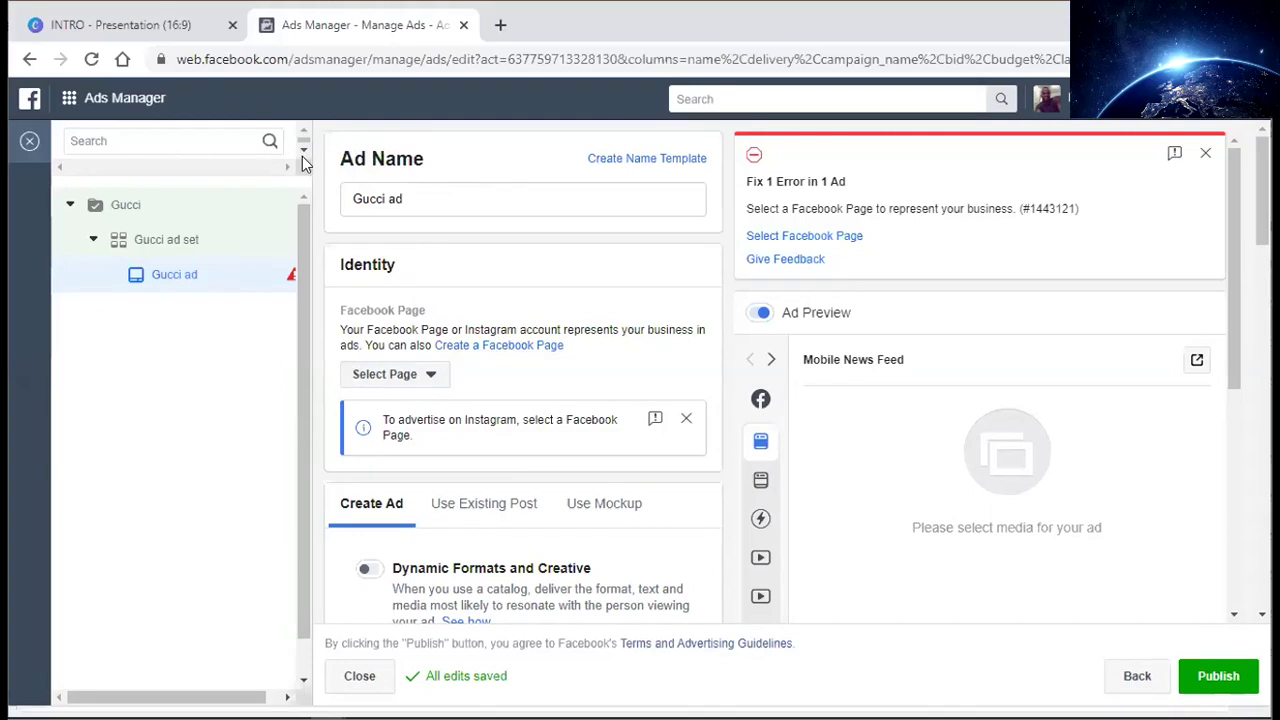
click(428, 376)
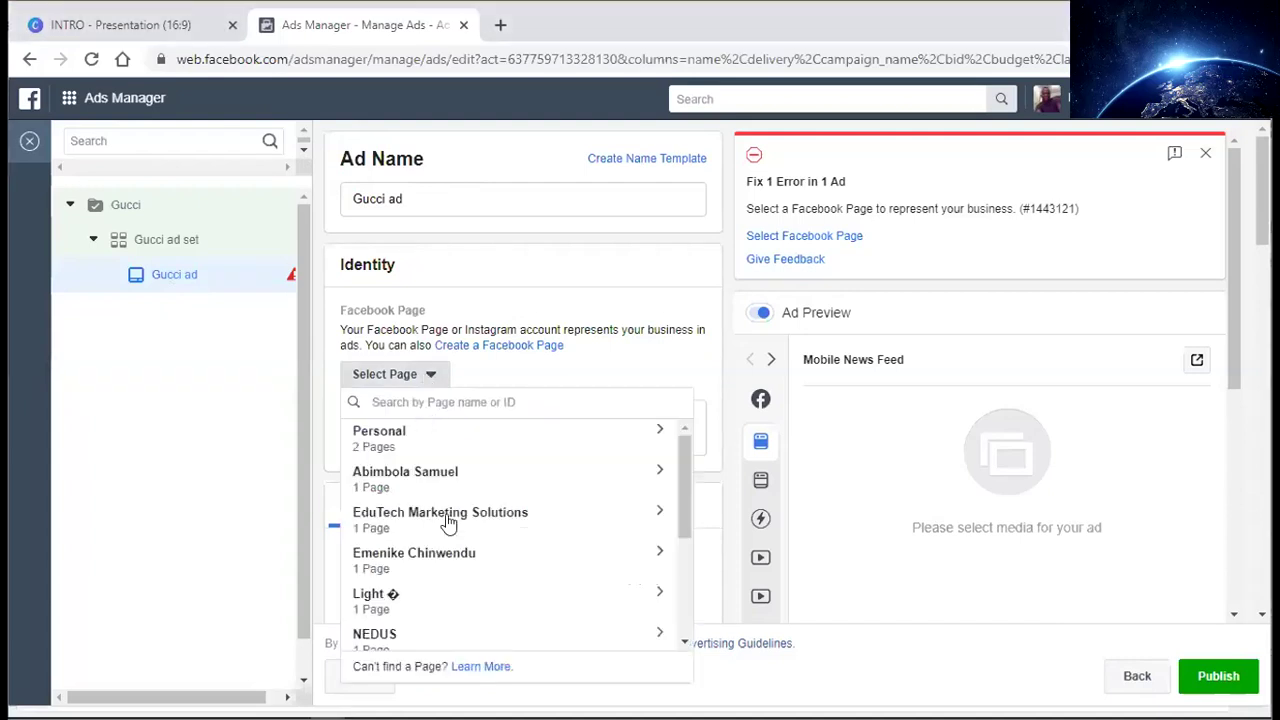
click(400, 634)
click(457, 500)
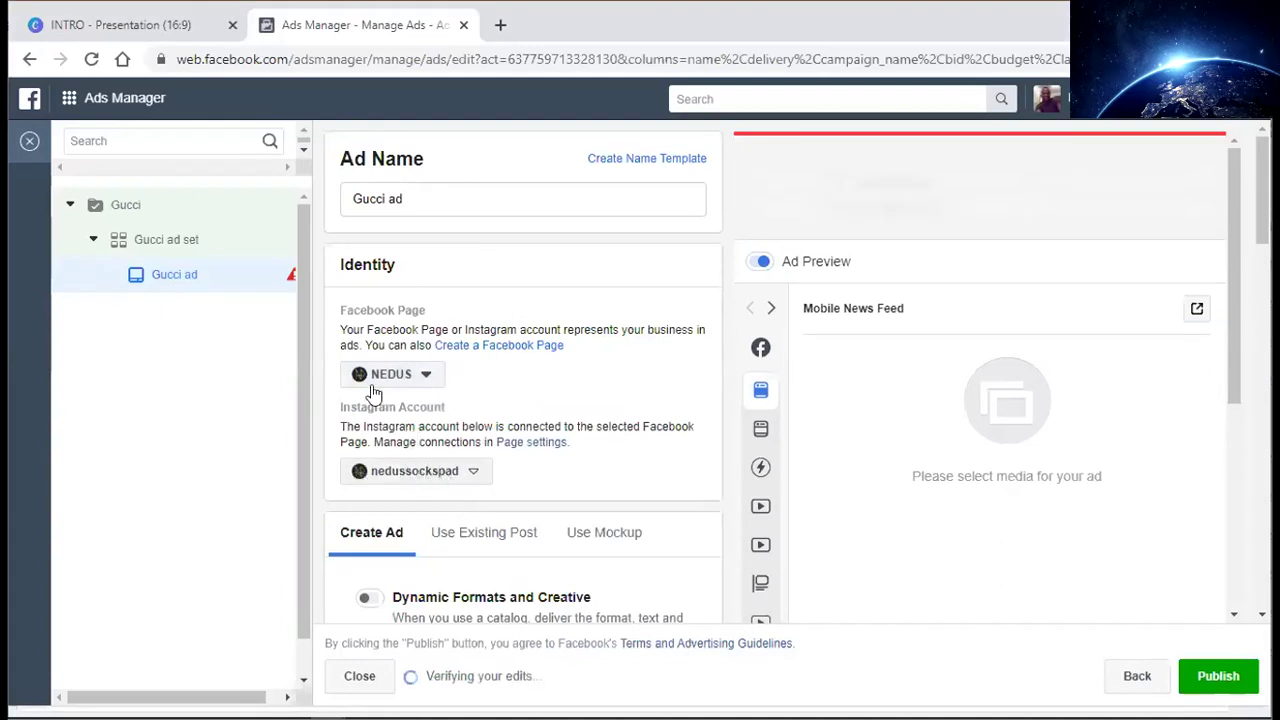
- Examine the ad's Facebook Page and Instagram account settings and its creative format options
drag(337, 309, 465, 322)
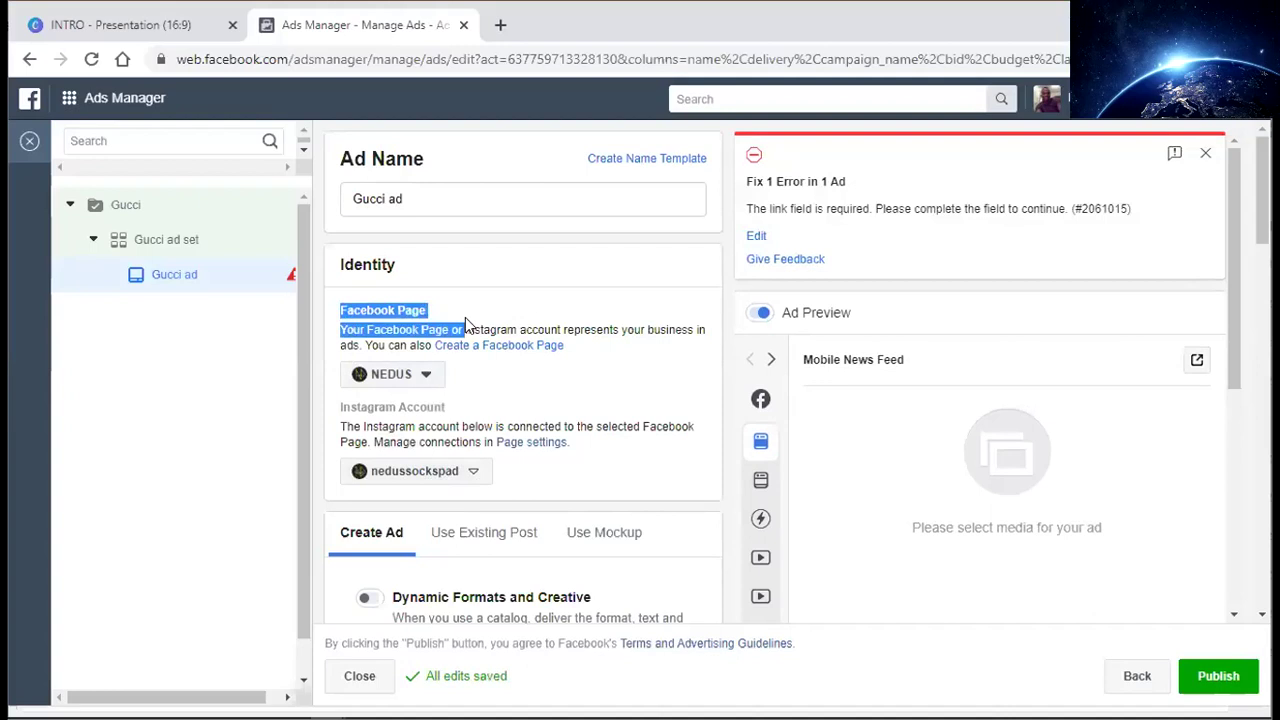
triple_click(400, 408)
click(575, 485)
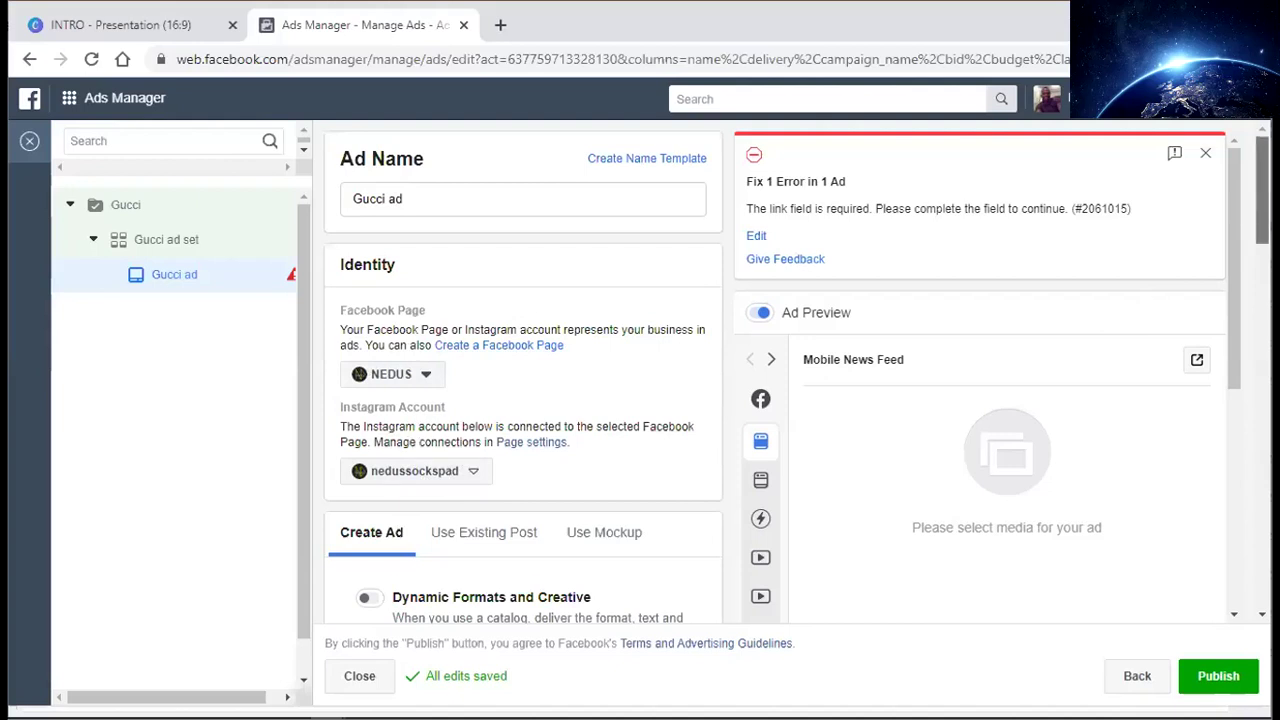
scroll(523, 400, down, 3)
scroll(523, 400, down, 1)
scroll(523, 400, up, 2)
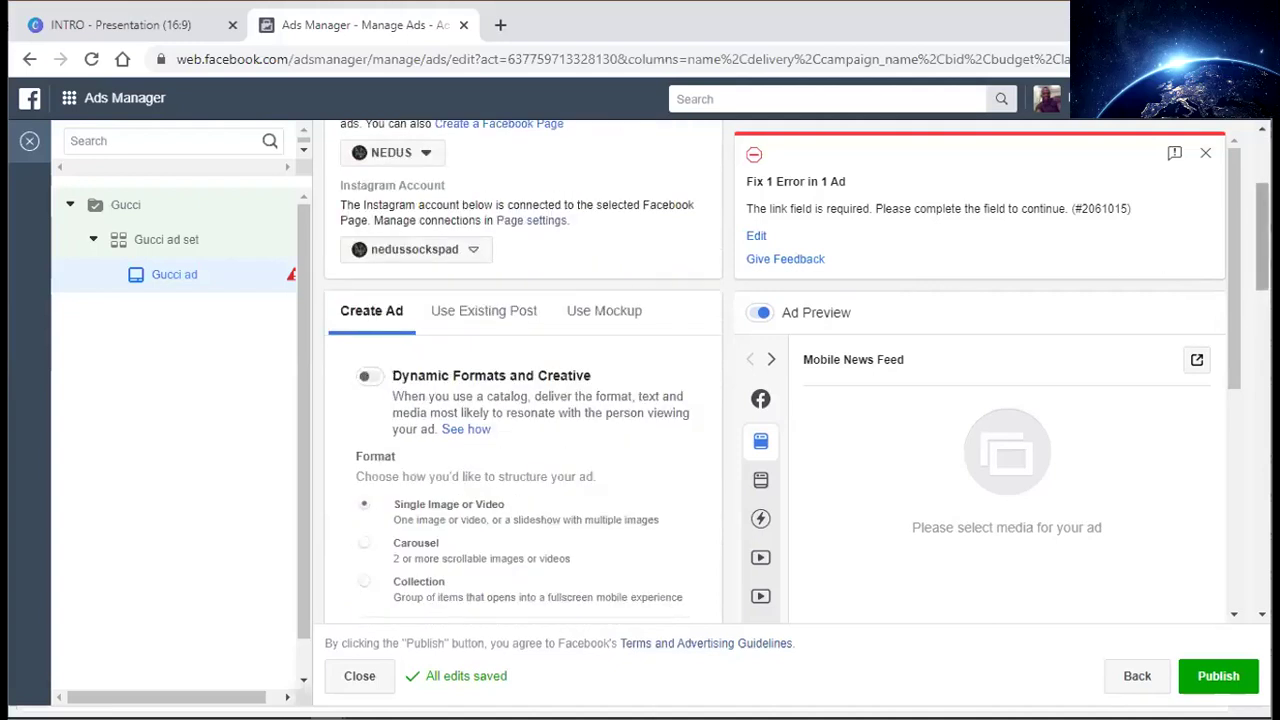
scroll(446, 280, down, 1)
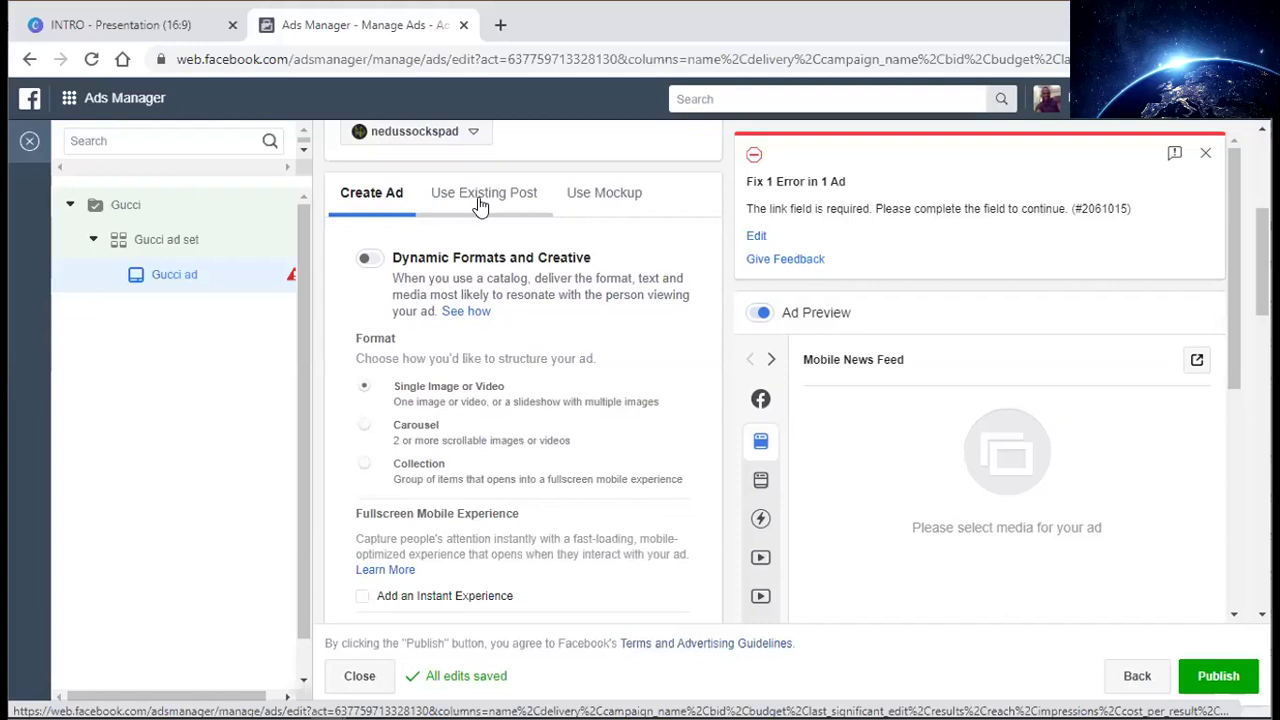
click(480, 204)
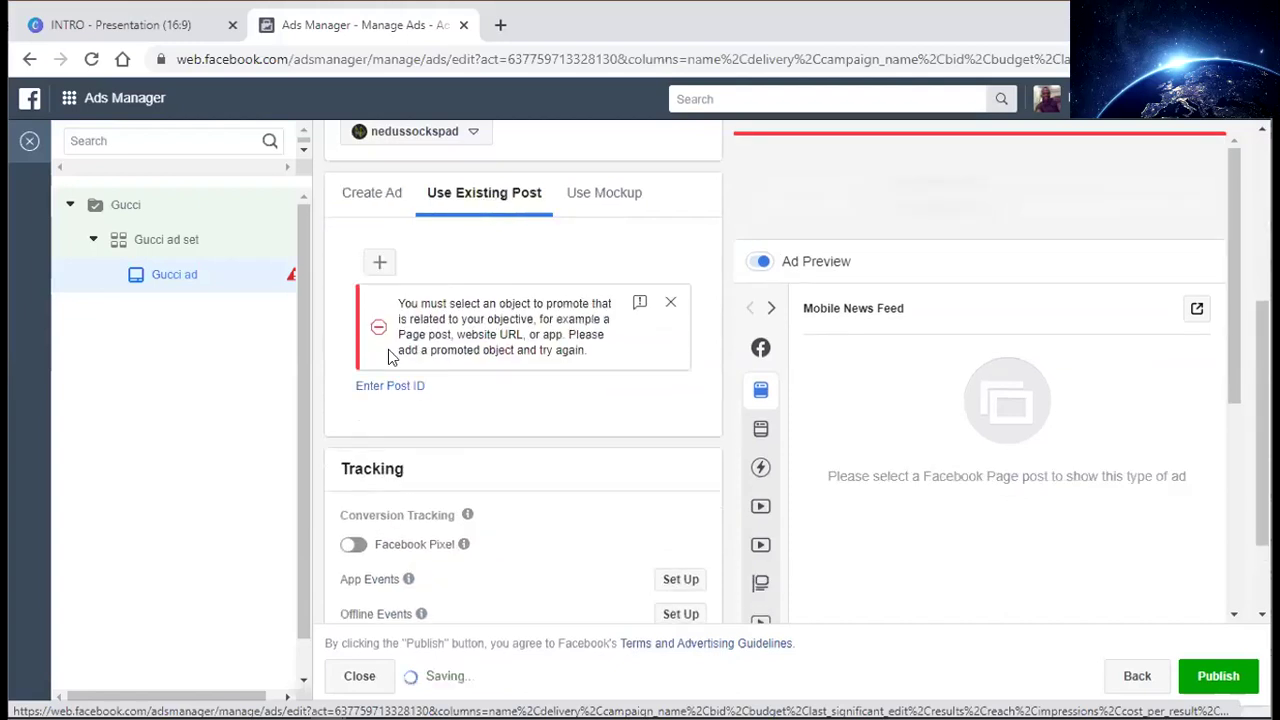
click(401, 263)
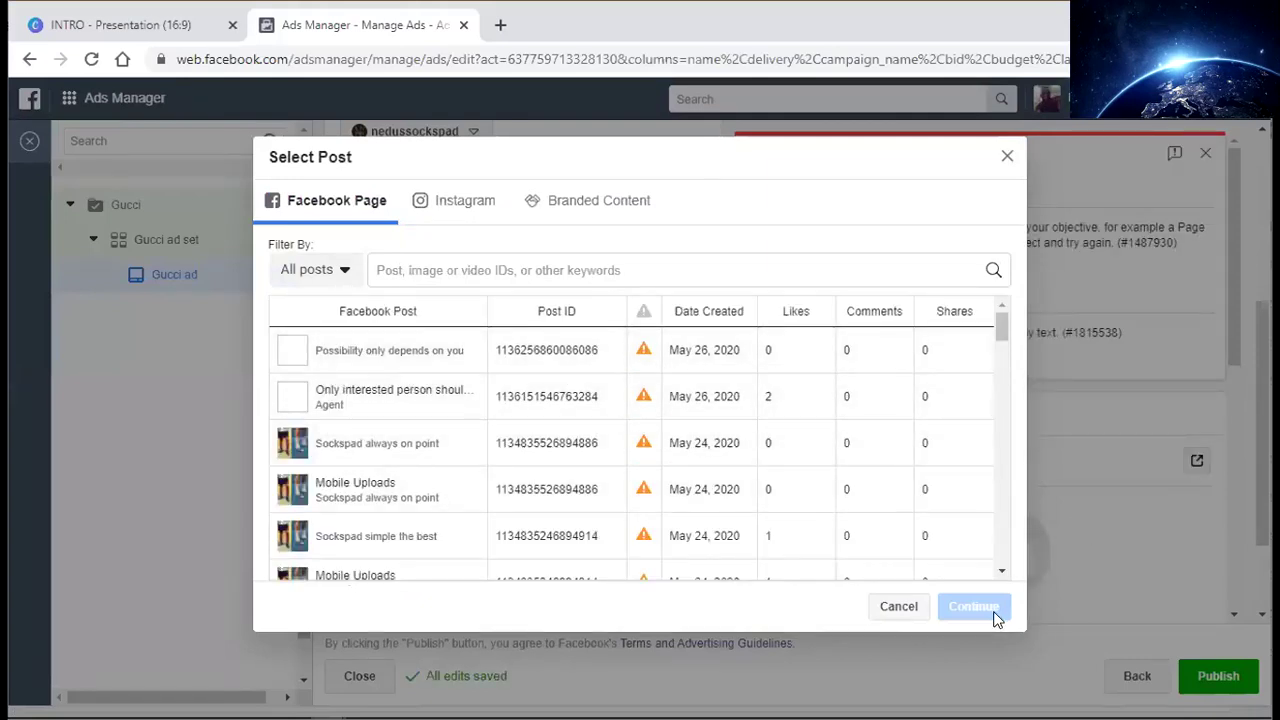
click(1003, 160)
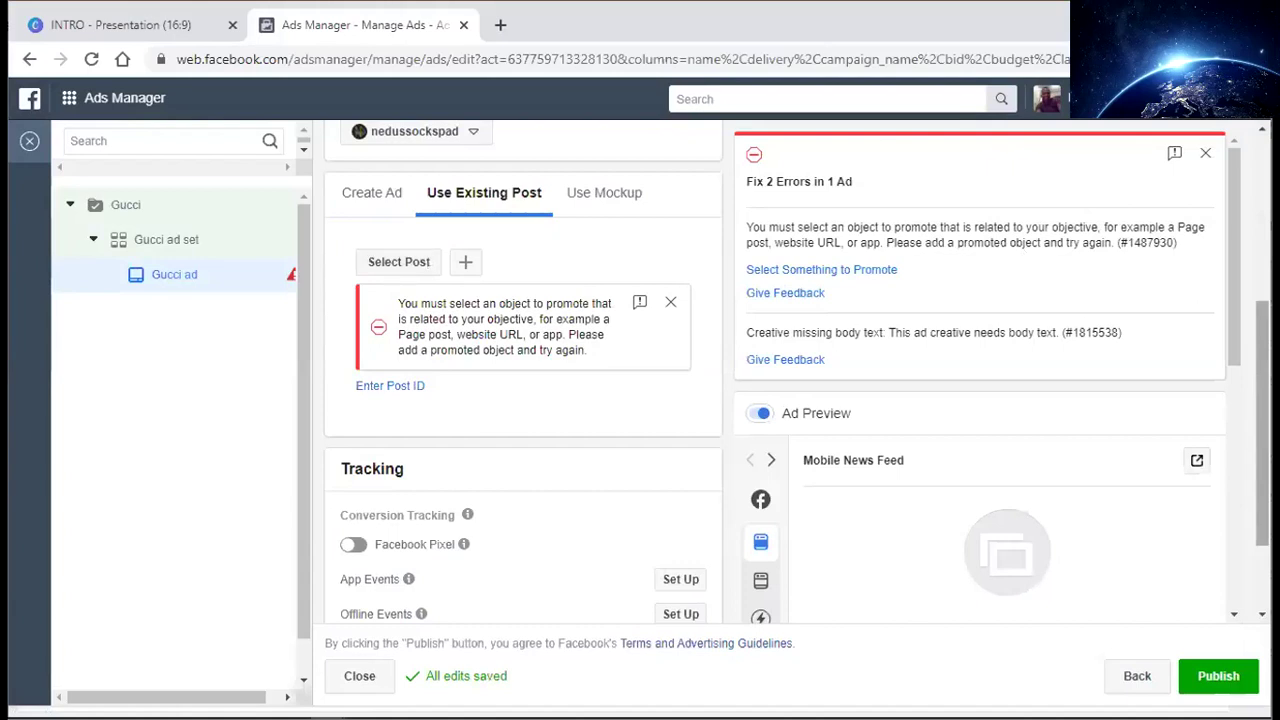
scroll(522, 400, down, 1)
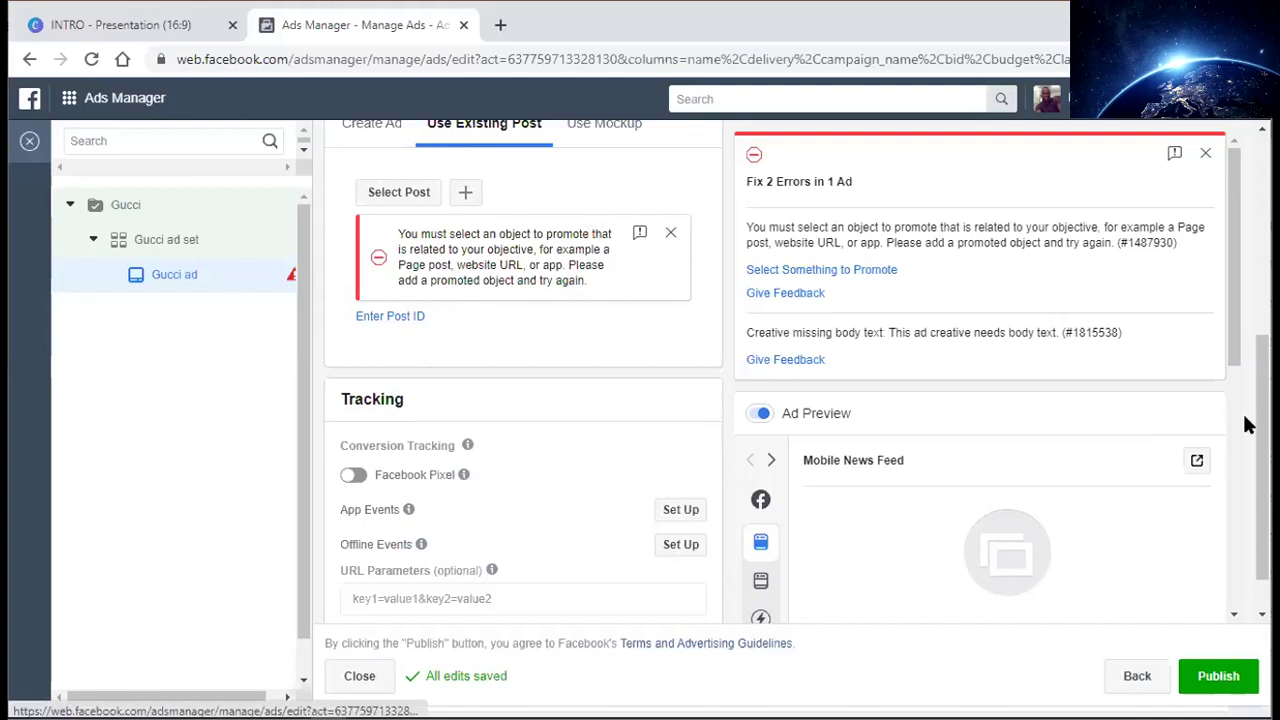
scroll(608, 286, up, 1)
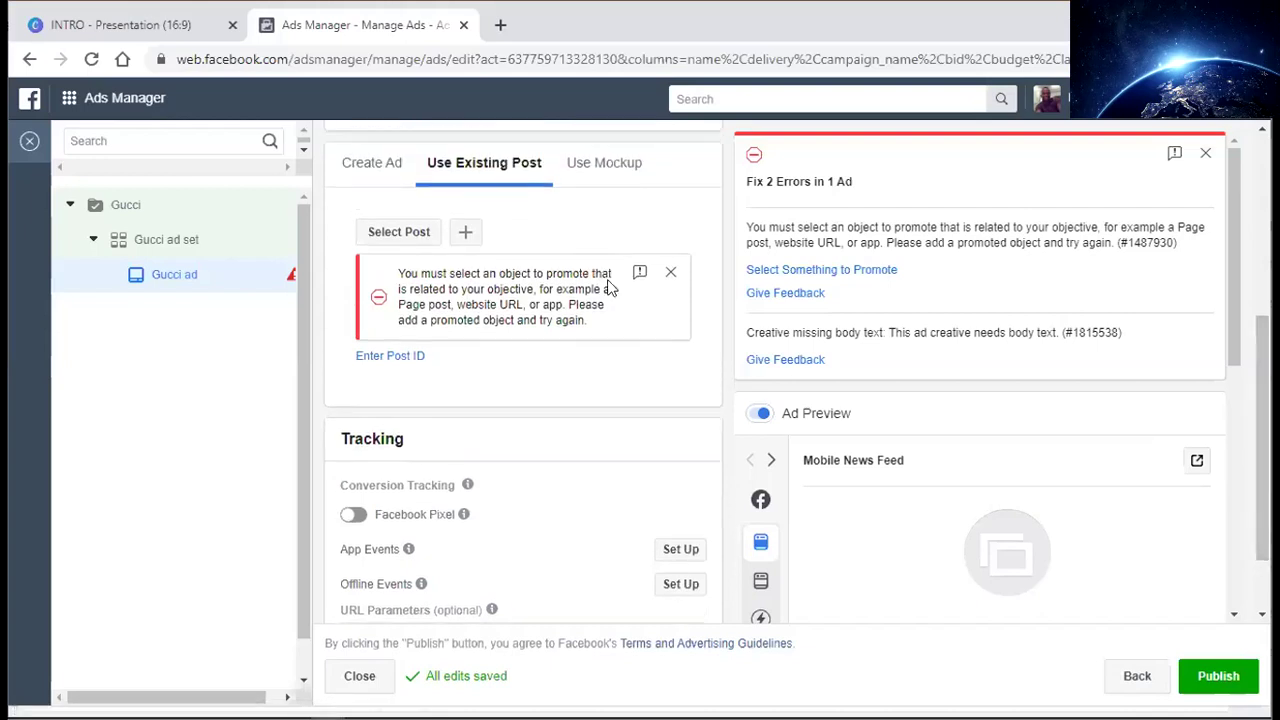
click(380, 165)
- Try the Carousel format for the ad, starting from Single Image or Video
click(364, 356)
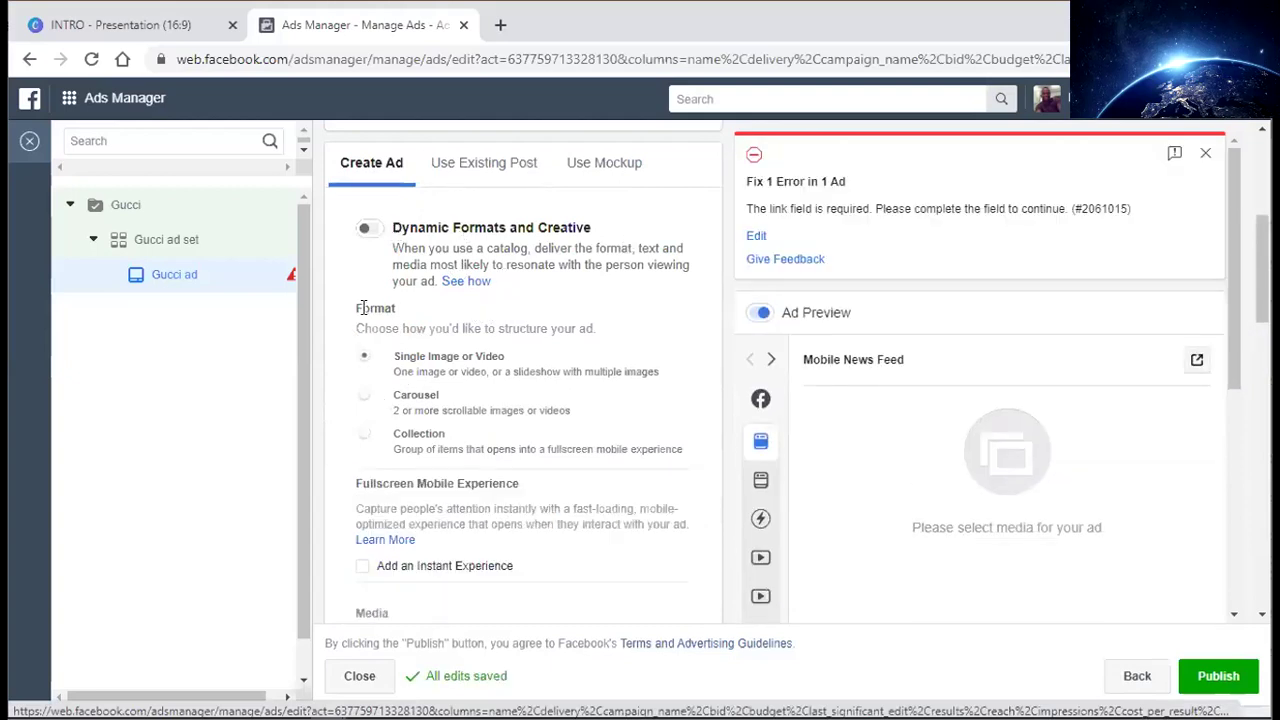
drag(354, 309, 400, 310)
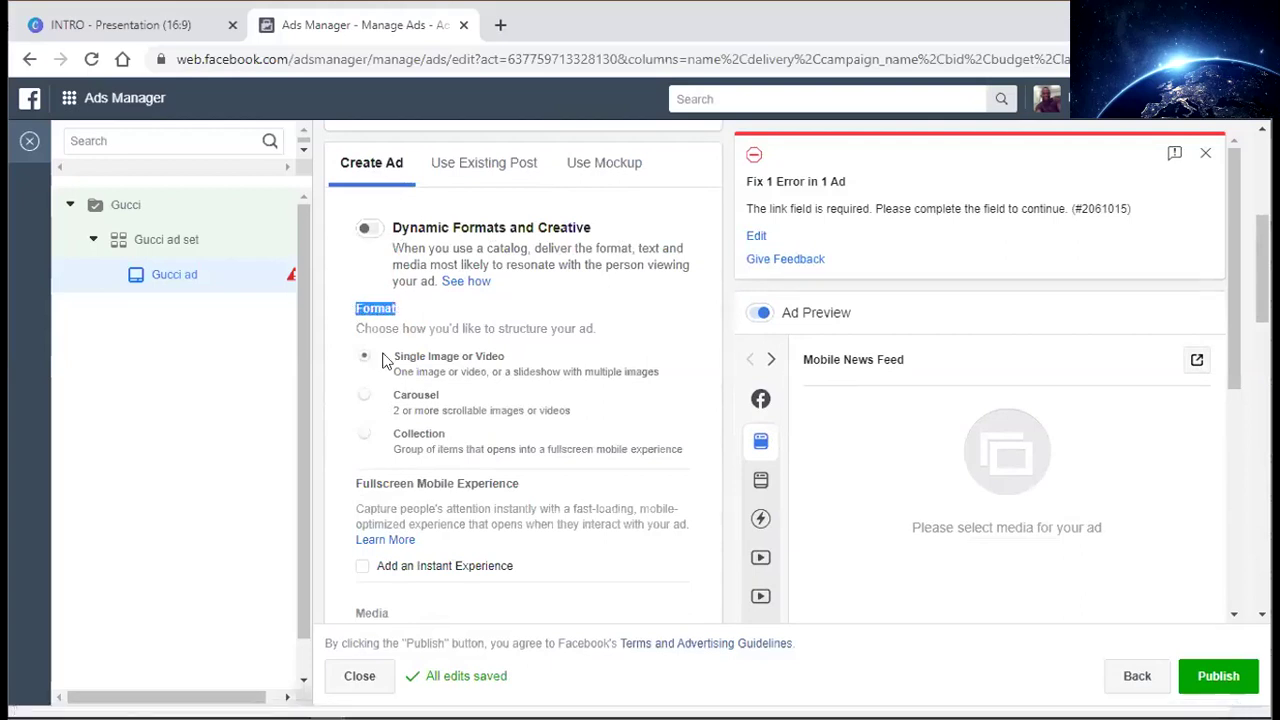
drag(390, 357, 548, 352)
click(548, 352)
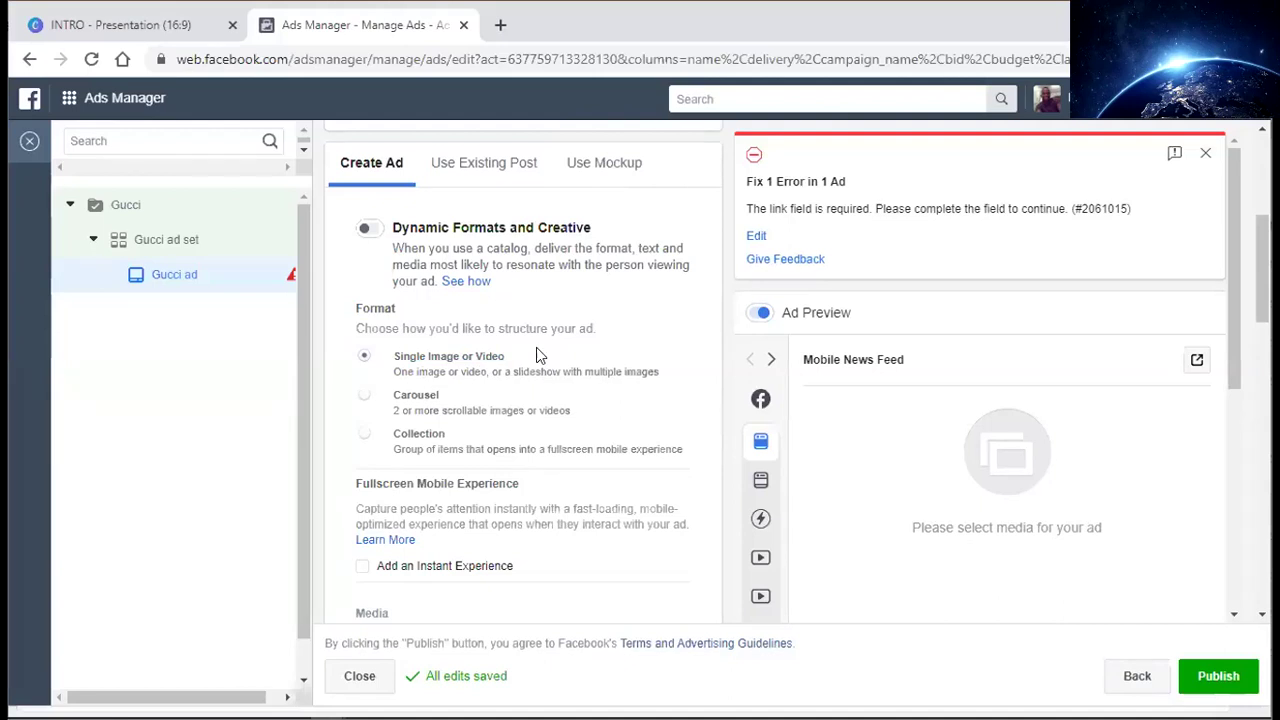
click(365, 394)
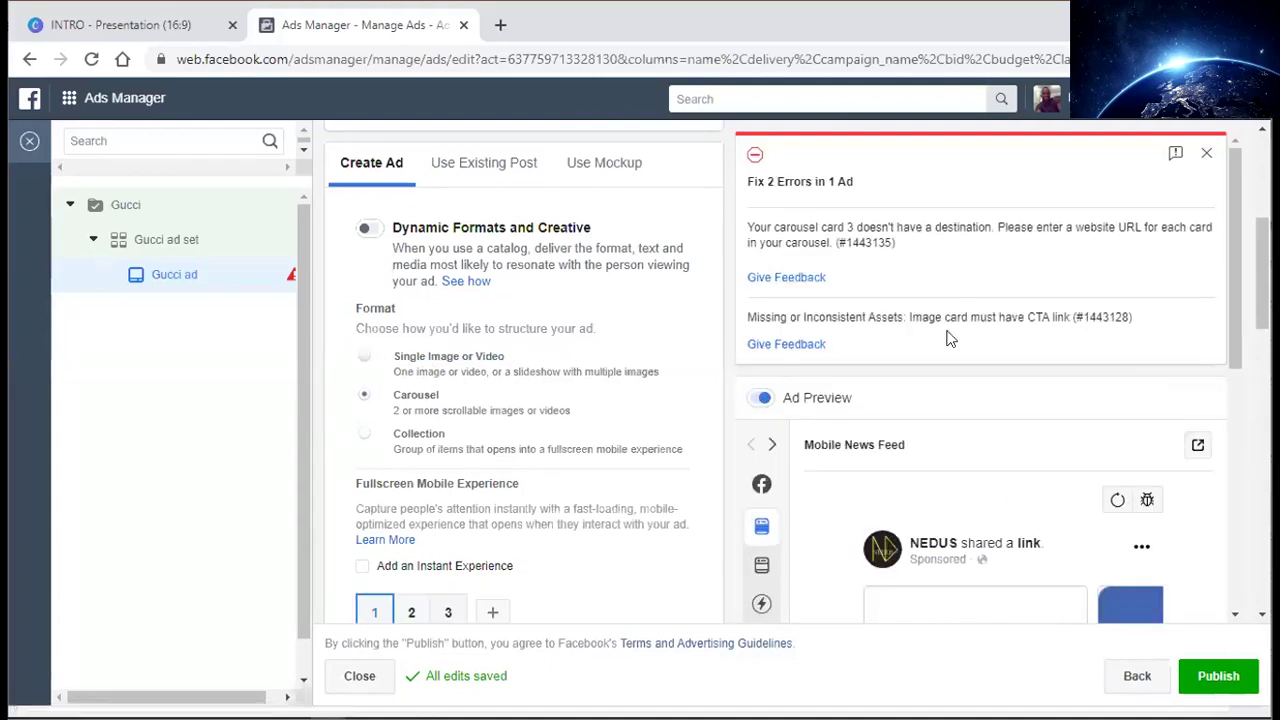
- Add the 960 × 960 account image of the blue patterned socks as the single-image ad's media
scroll(515, 400, down, 2)
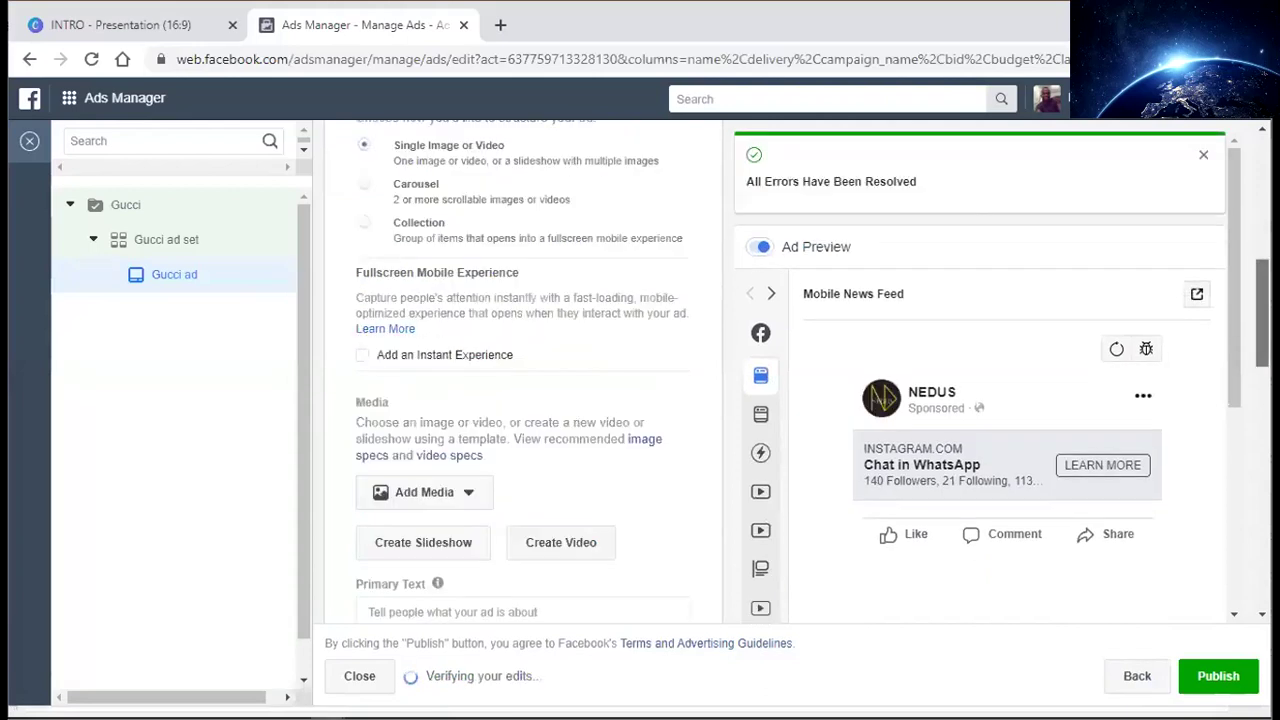
scroll(515, 400, down, 1)
scroll(515, 400, down, 1)
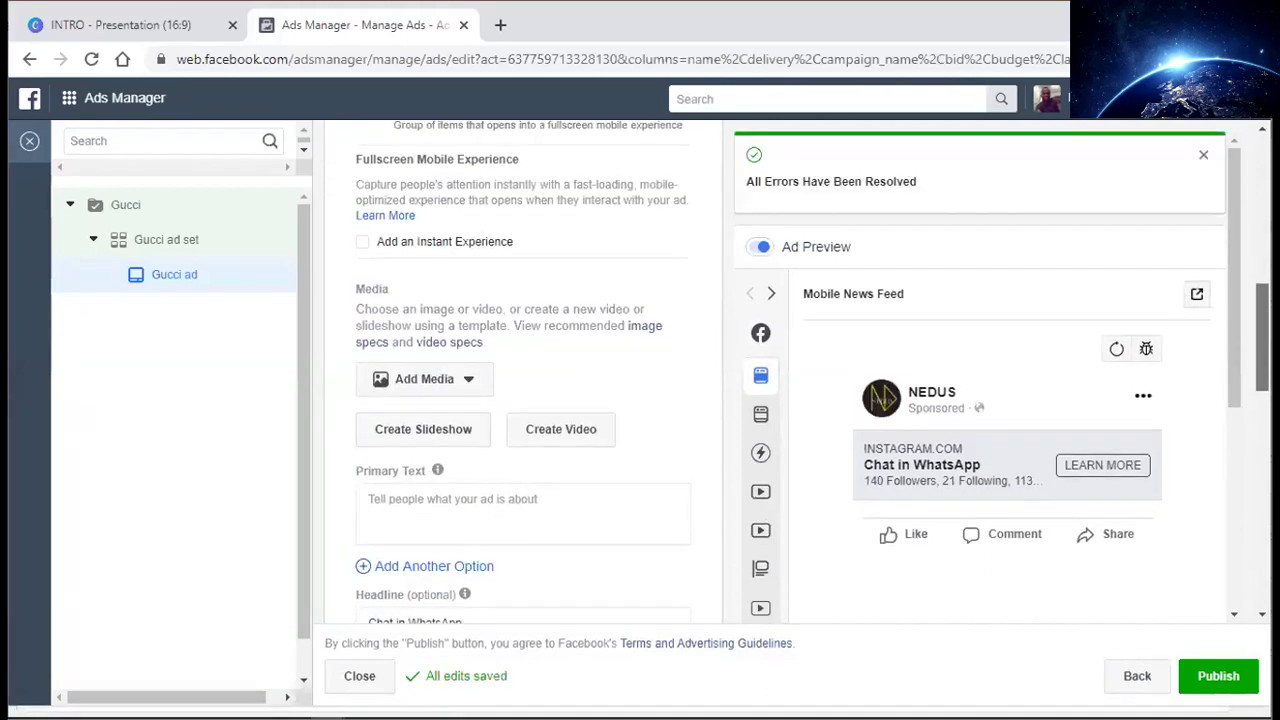
scroll(515, 400, up, 2)
scroll(515, 400, down, 3)
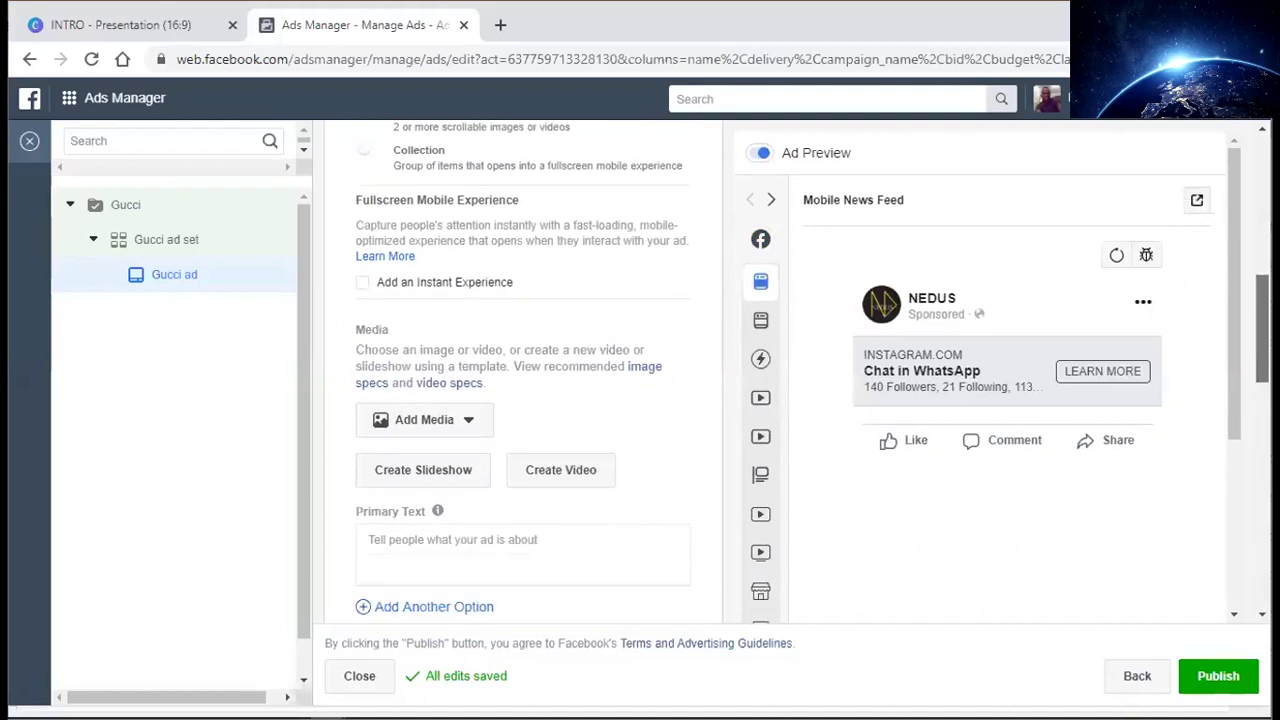
scroll(617, 283, down, 1)
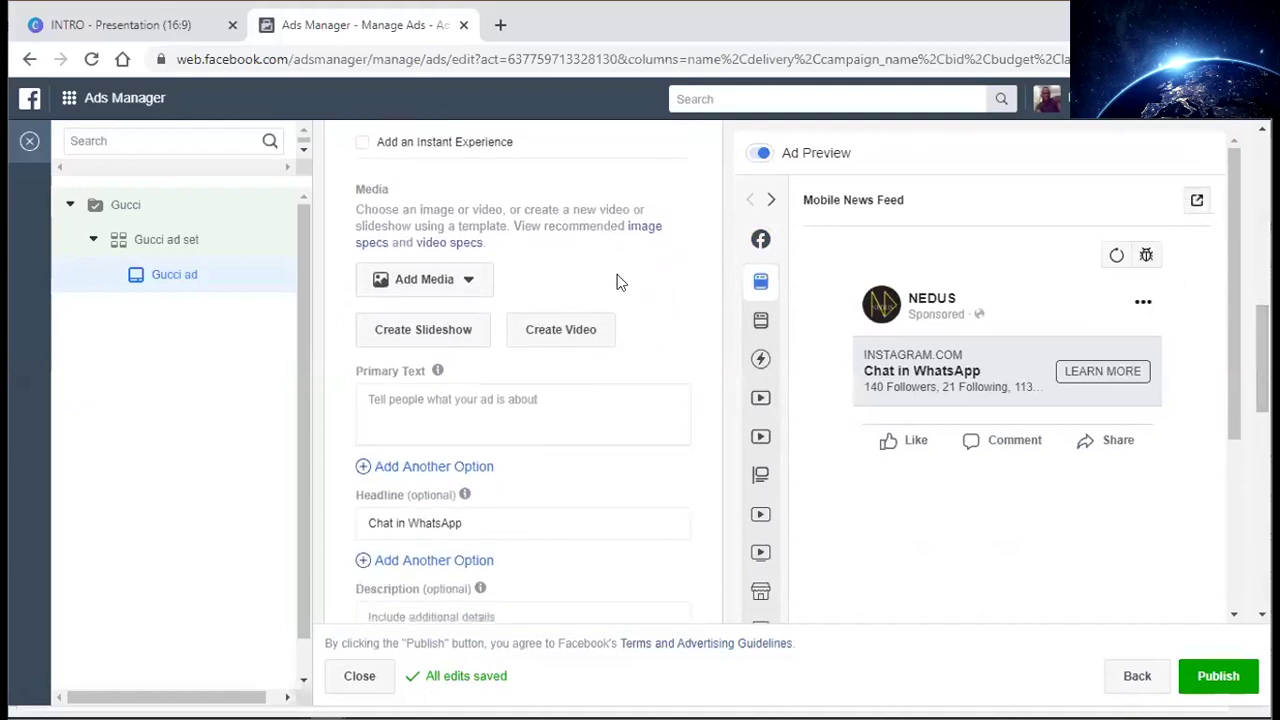
double_click(368, 190)
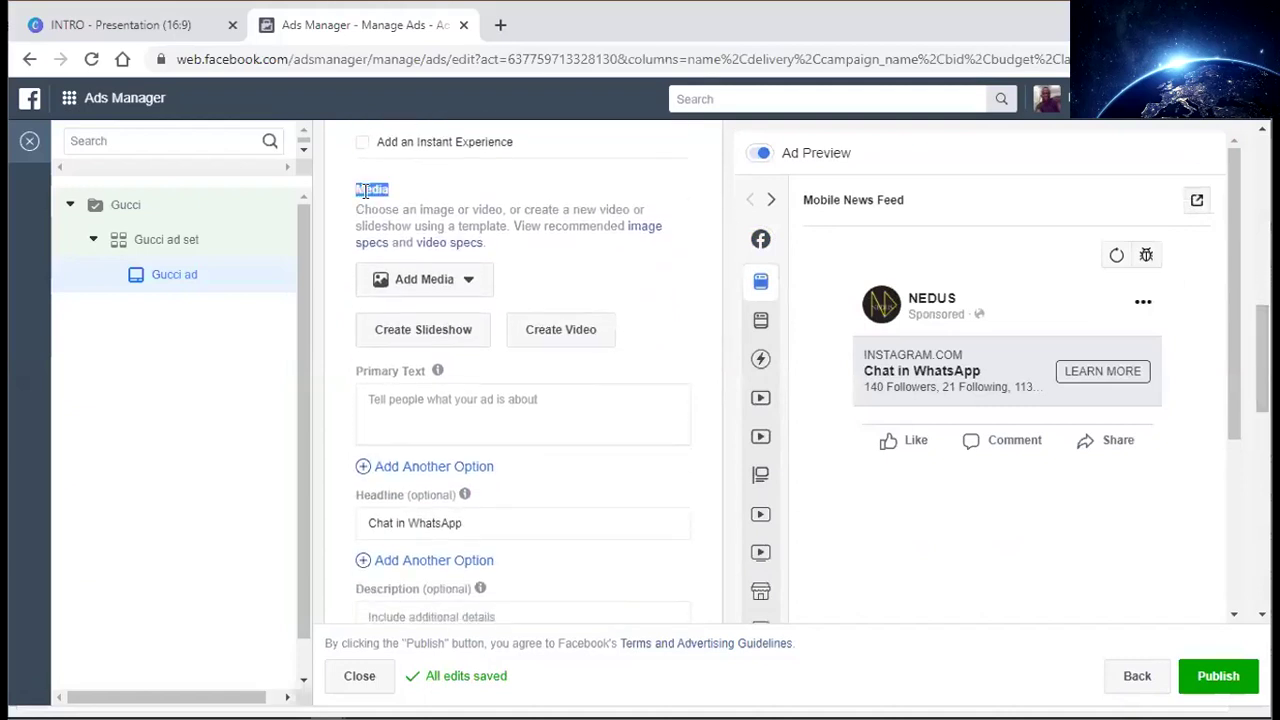
click(455, 285)
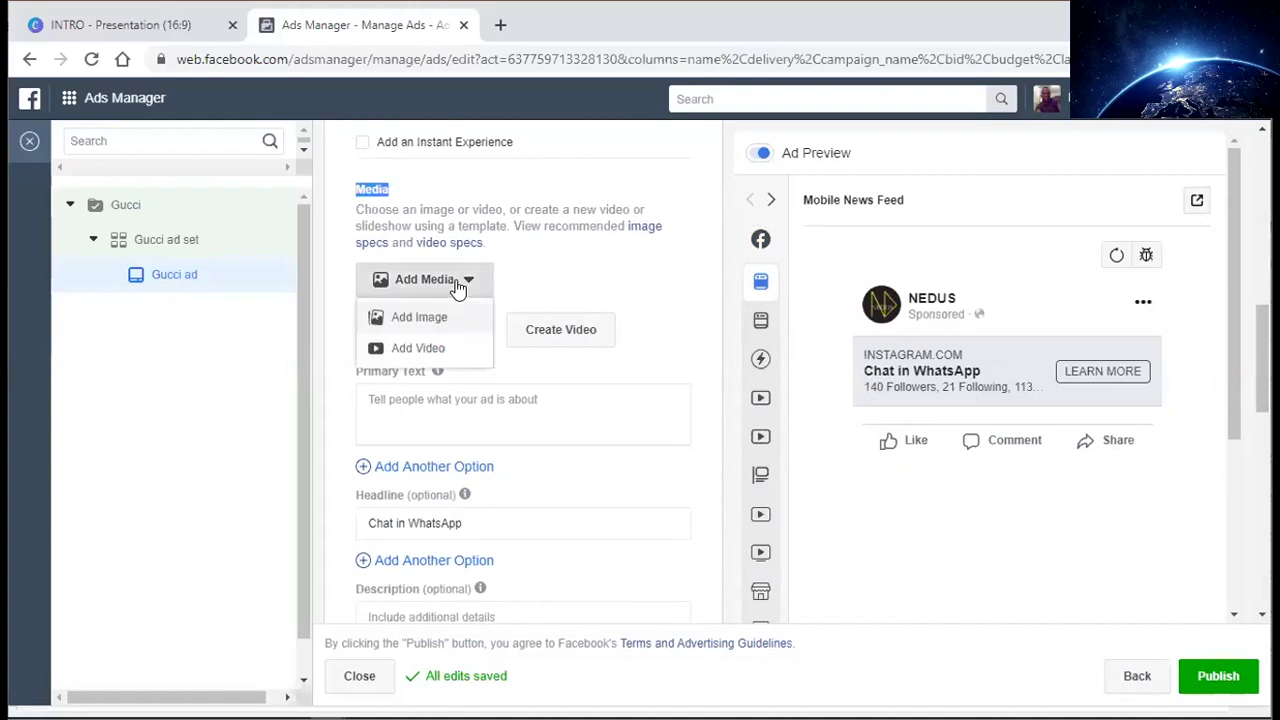
click(405, 320)
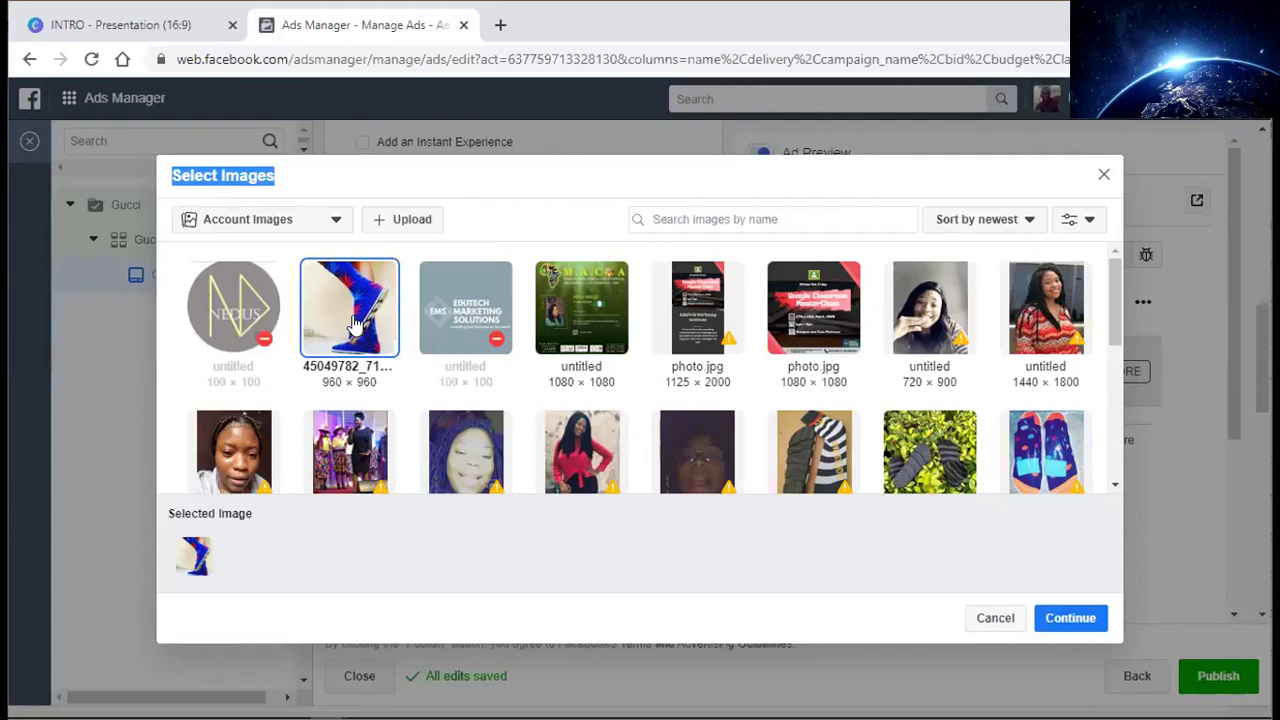
click(1066, 616)
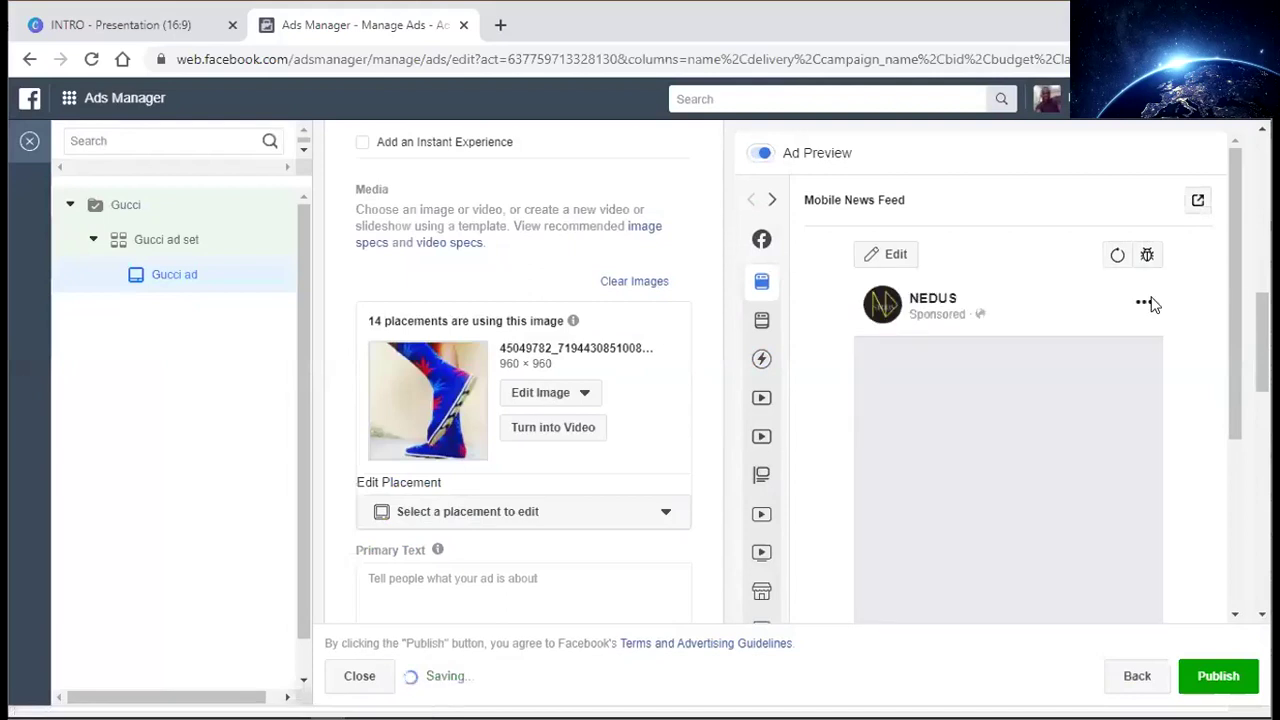
- Enter "Get the latest Gucci bags at affordable price." as the ad's primary text
scroll(671, 279, down, 4)
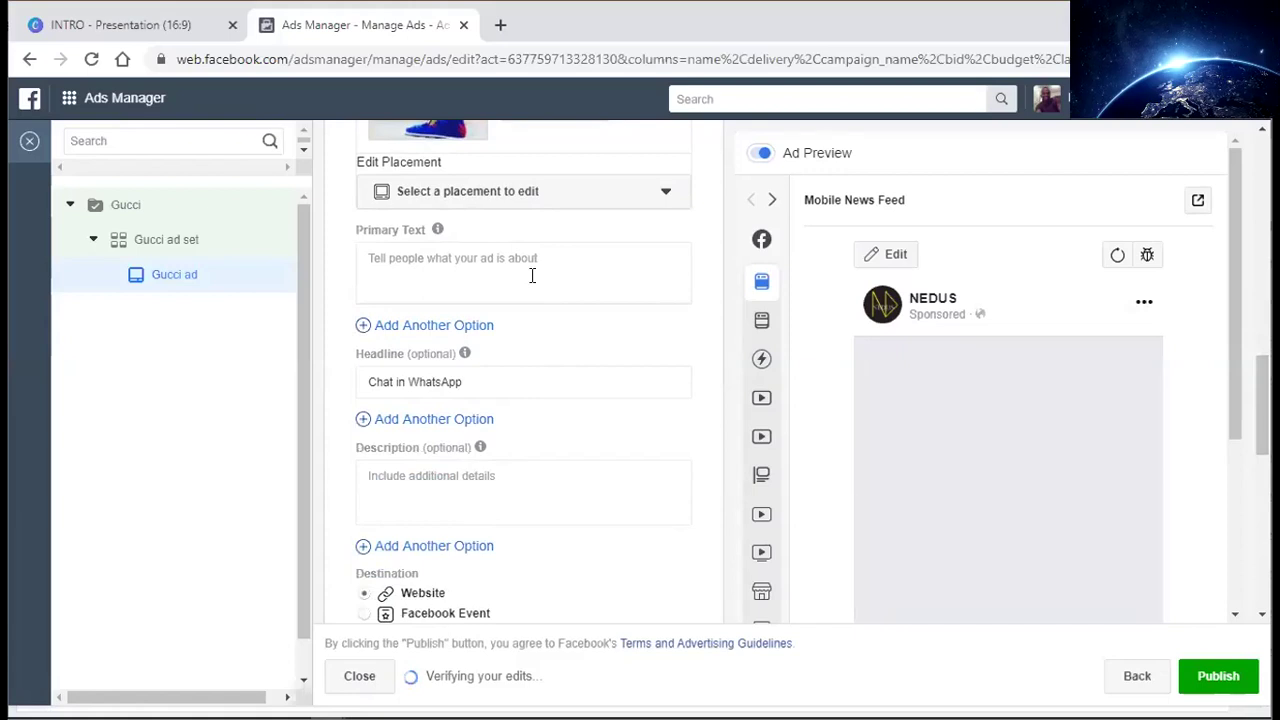
click(532, 276)
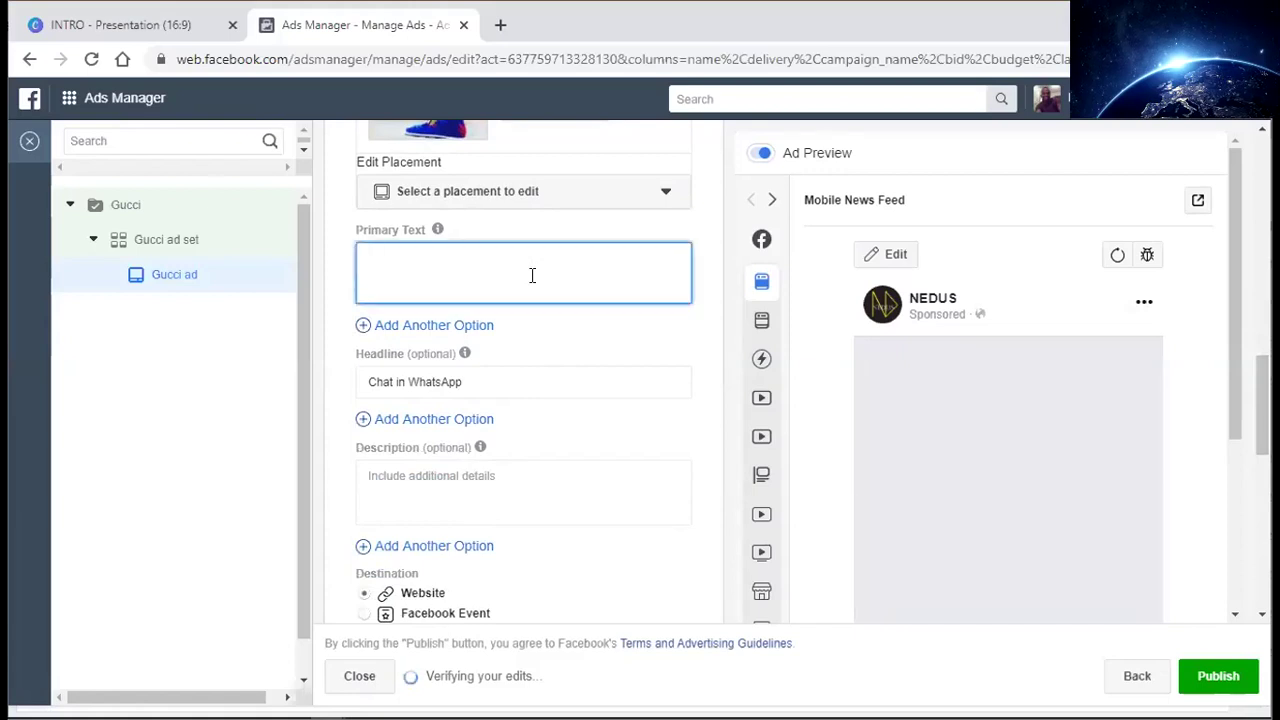
text(Get the latest )
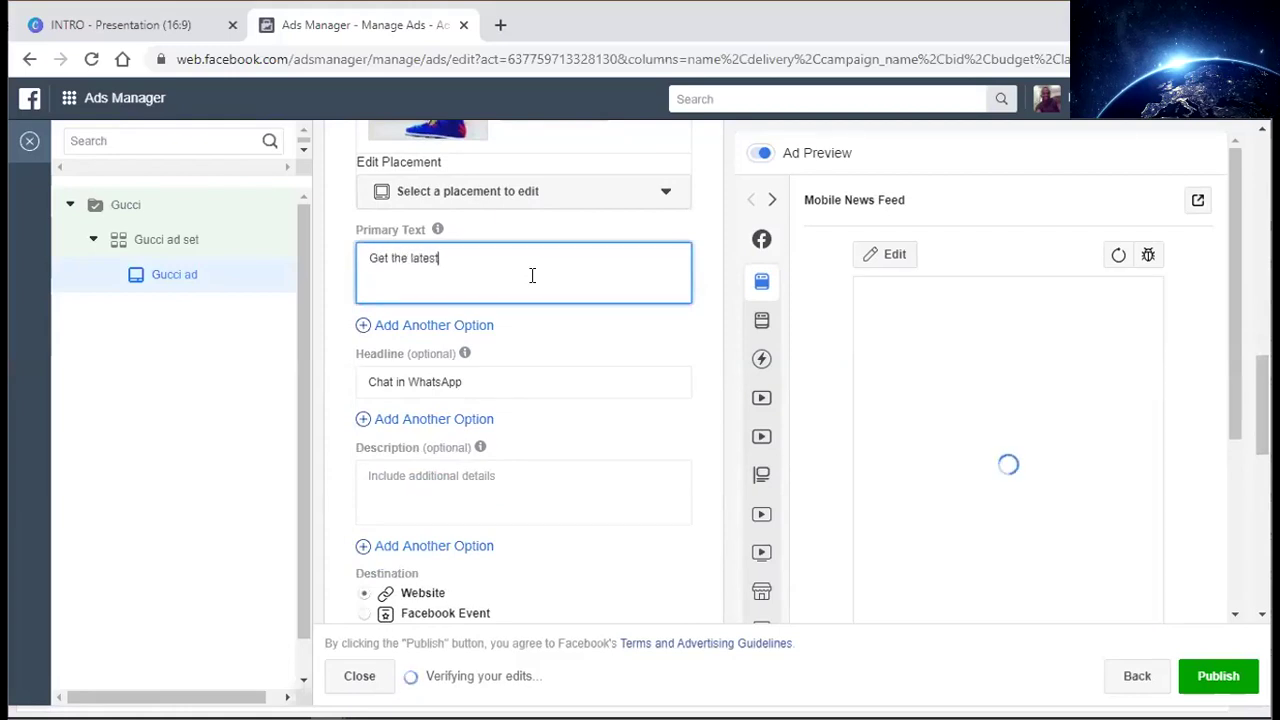
text(Gucci bags at affordable price.)
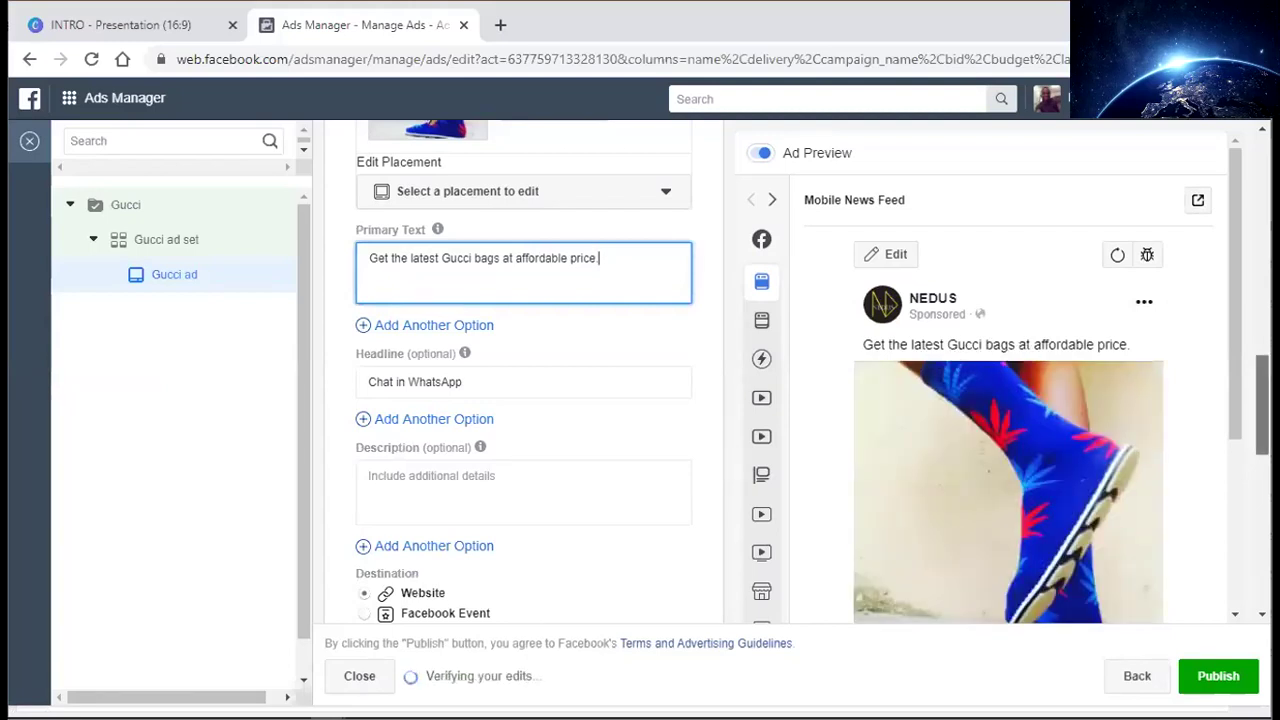
- Replace the ad's headline with "GUCCI BAGS"
scroll(551, 360, down, 1)
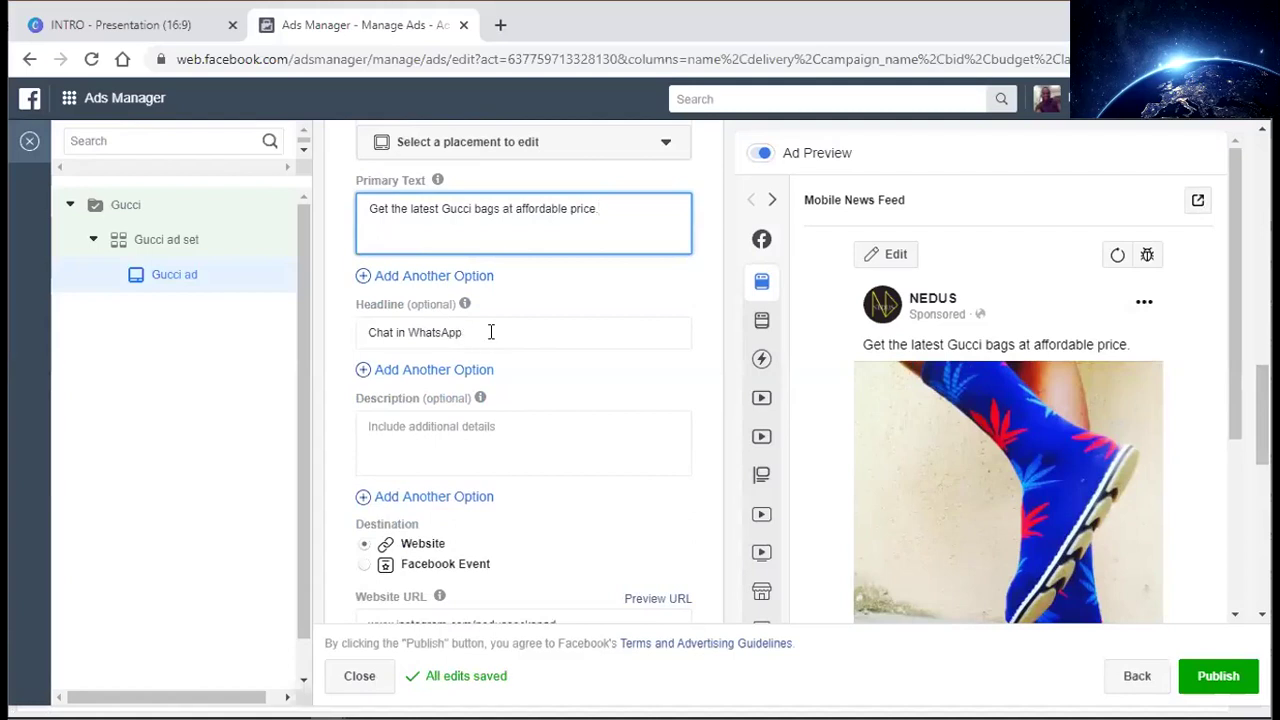
drag(468, 332, 357, 330)
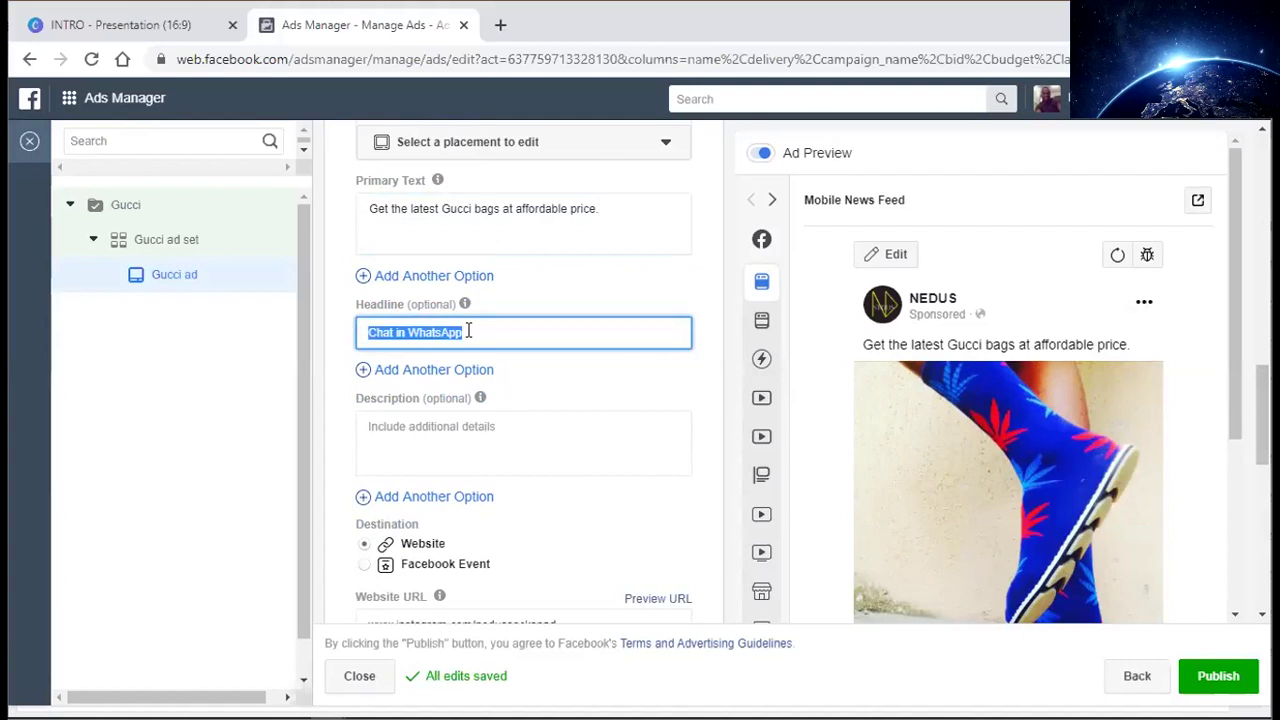
text(Cl)
scroll(1219, 400, down, 3)
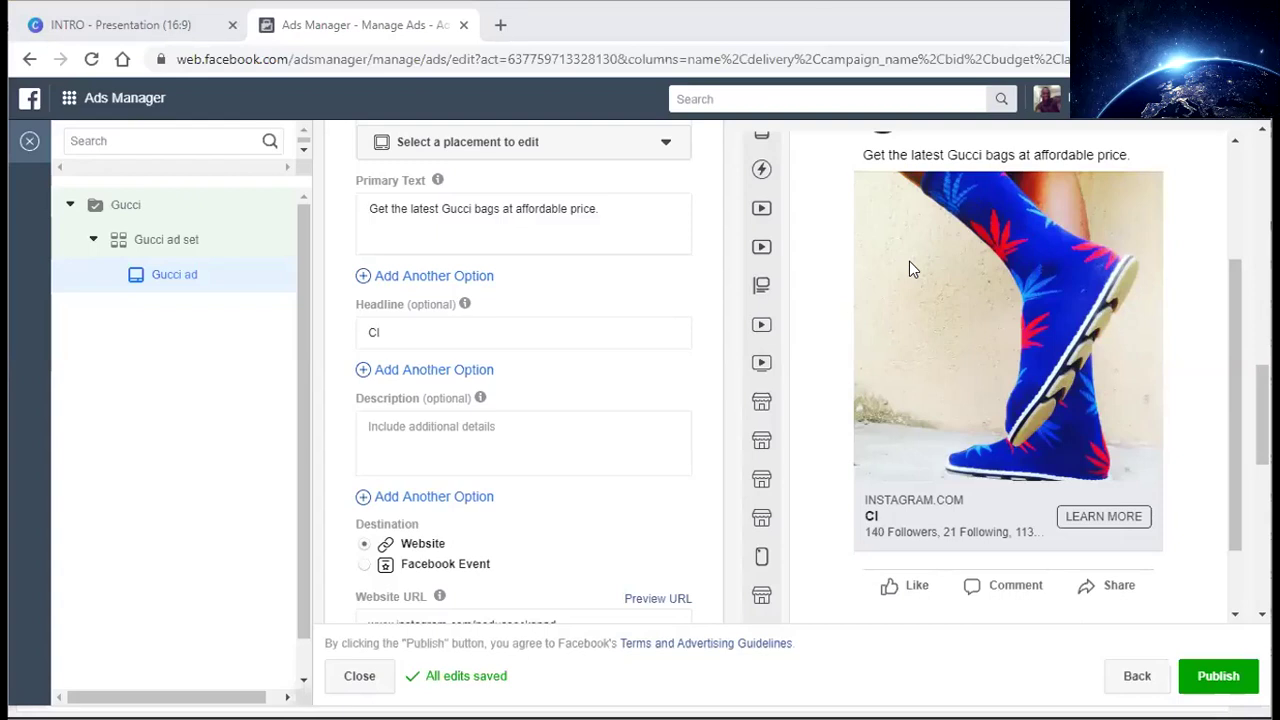
click(596, 340)
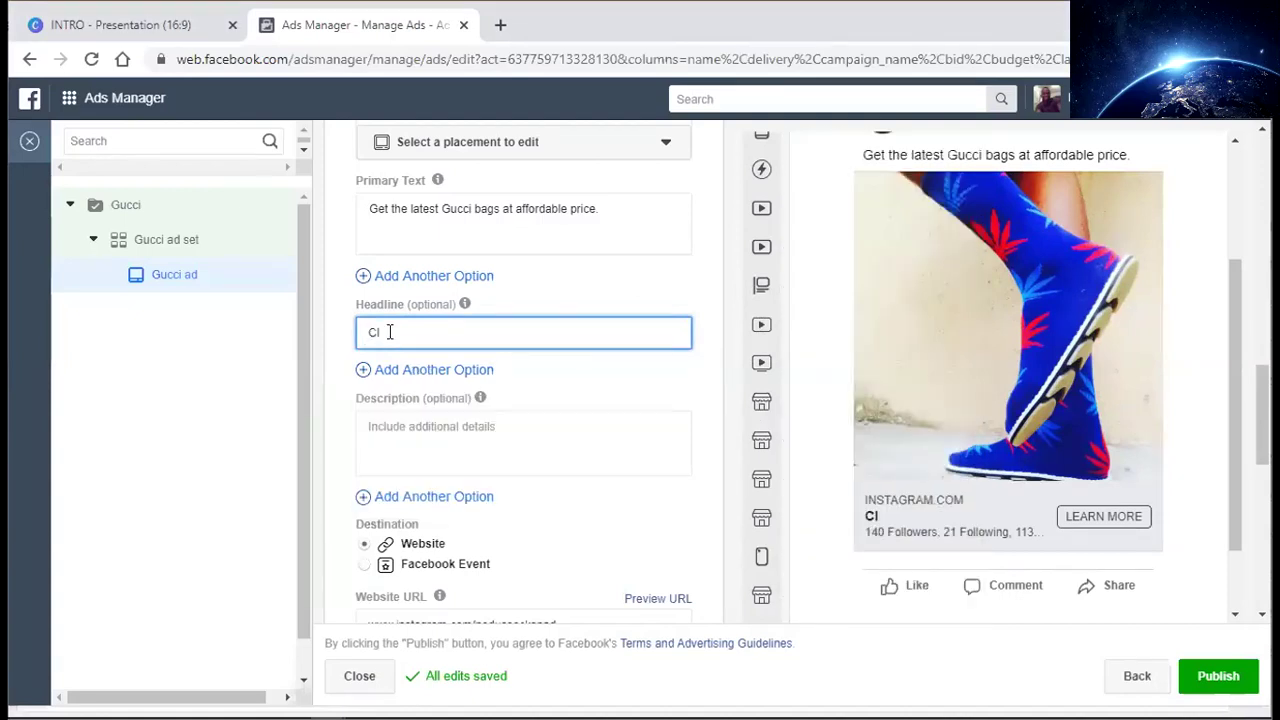
text(ick on)
key(BackSpace)
key(BackSpace)
key(BackSpace)
key(BackSpace)
key(BackSpace)
key(BackSpace)
key(BackSpace)
key(BackSpace)
text(Gucci bag)
key(BackSpace)
key(BackSpace)
key(BackSpace)
key(BackSpace)
key(BackSpace)
key(BackSpace)
key(BackSpace)
key(BackSpace)
text(l)
key(BackSpace)
text(UCCI BAGS)
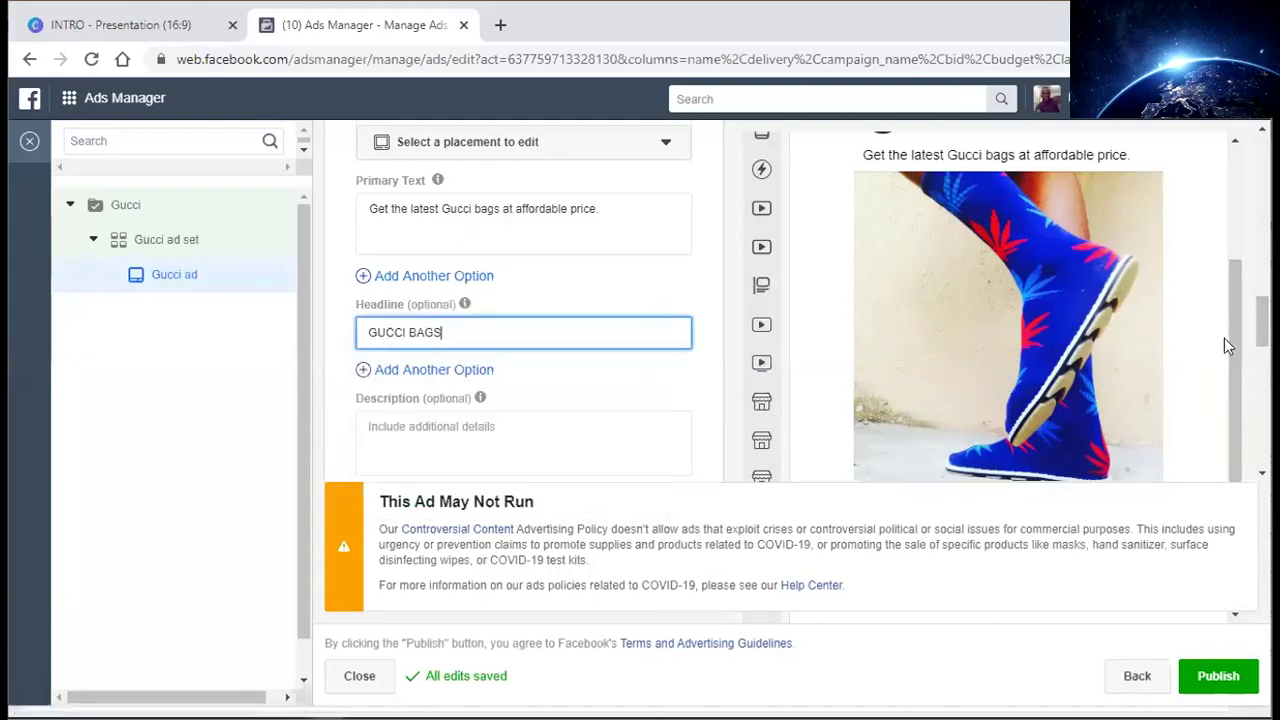
- Clear the ad's headline
scroll(523, 300, down, 3)
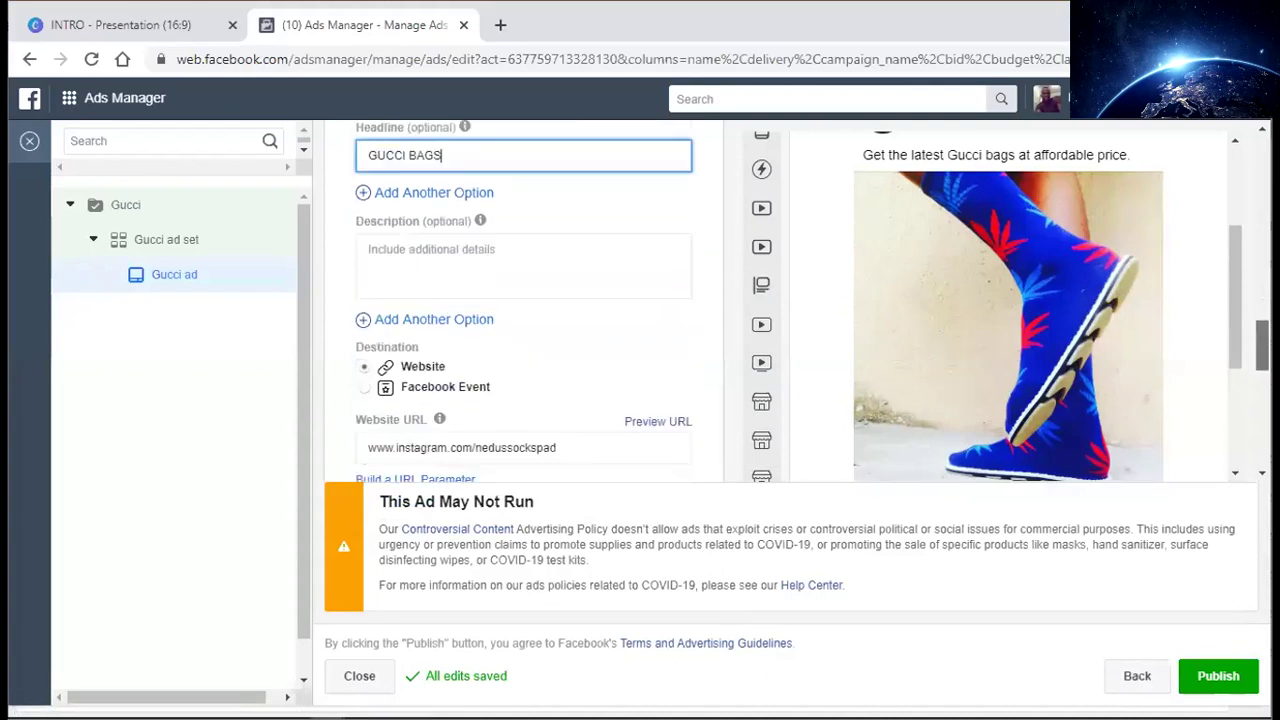
key(ctrl+a)
key(BackSpace)
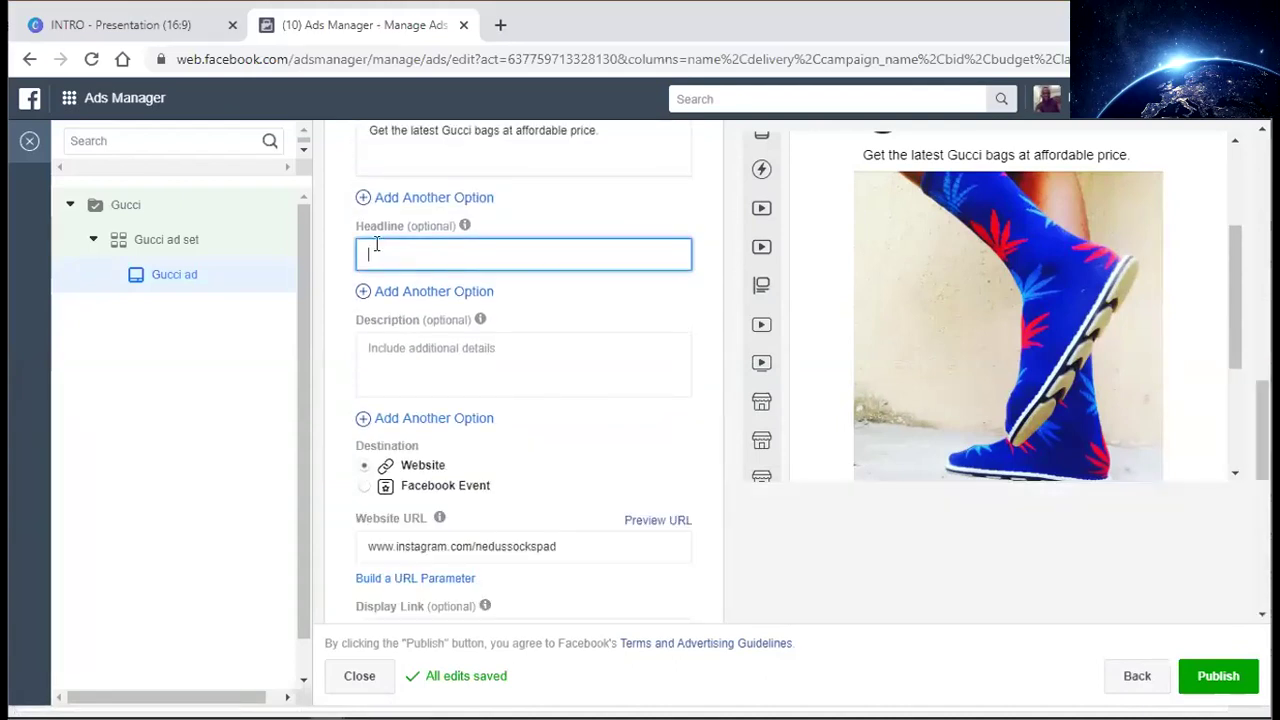
click(450, 355)
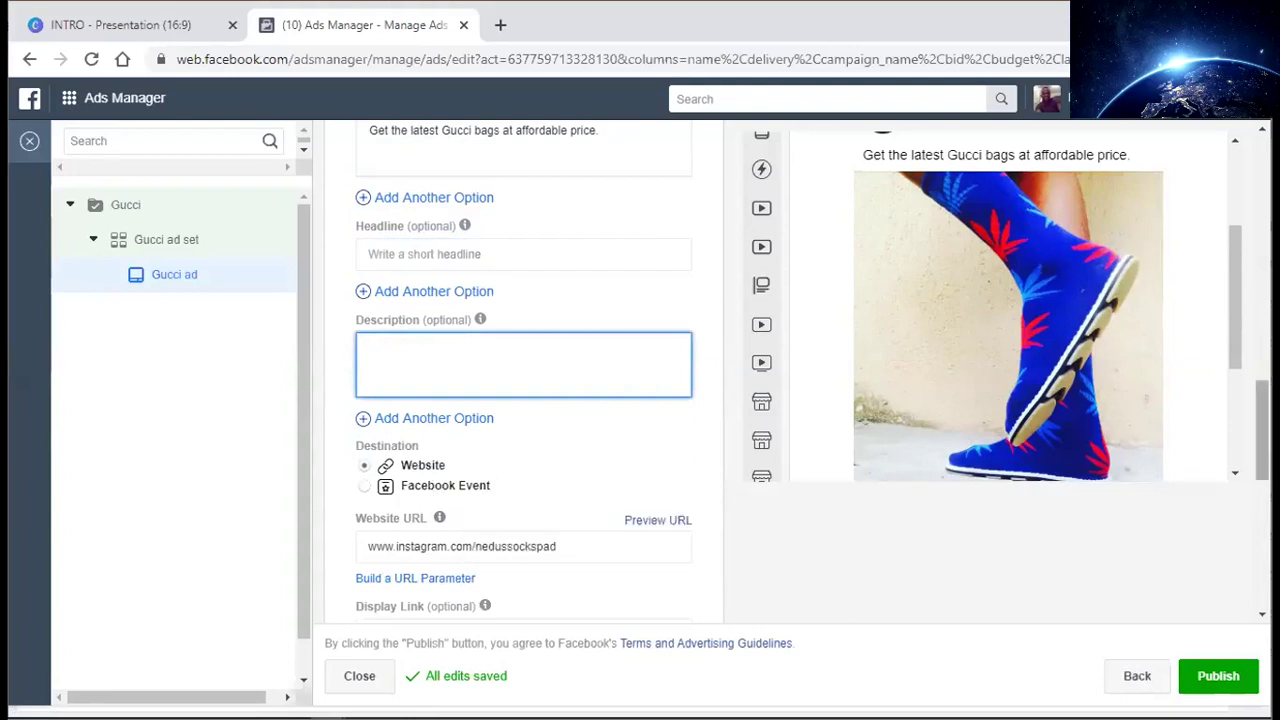
- Set the ad's destination website URL to jumia.com/nedus
scroll(508, 370, down, 4)
double_click(407, 325)
click(563, 354)
drag(563, 354, 295, 352)
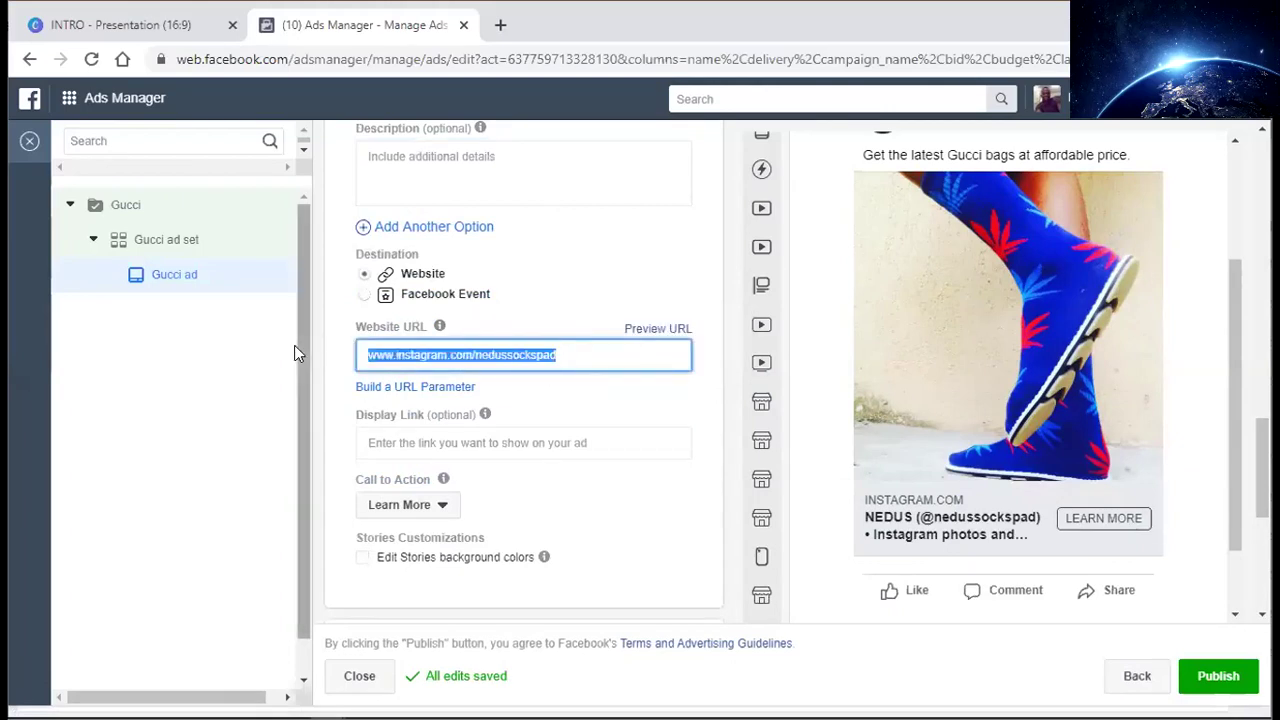
text(JUMIA)
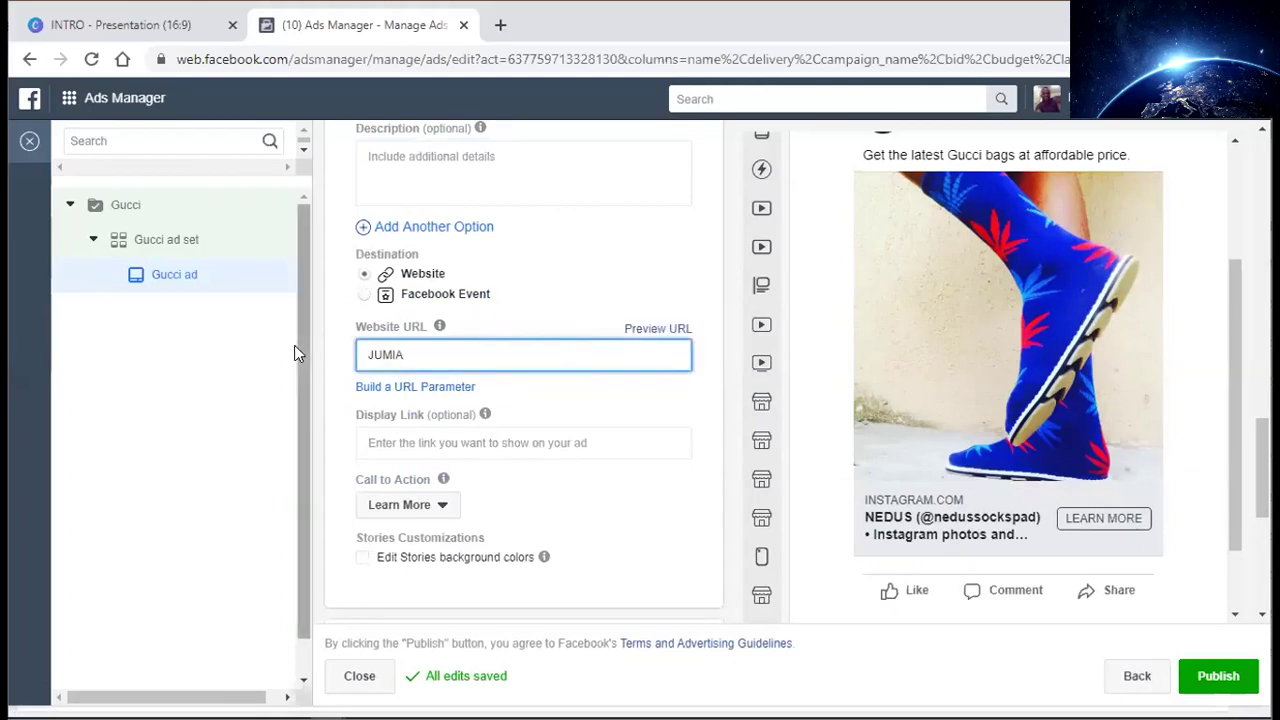
key(BackSpace)
key(BackSpace)
key(BackSpace)
key(BackSpace)
key(BackSpace)
text(jumia.co)
text(m/pro)
key(BackSpace)
key(BackSpace)
key(BackSpace)
text(nedus)
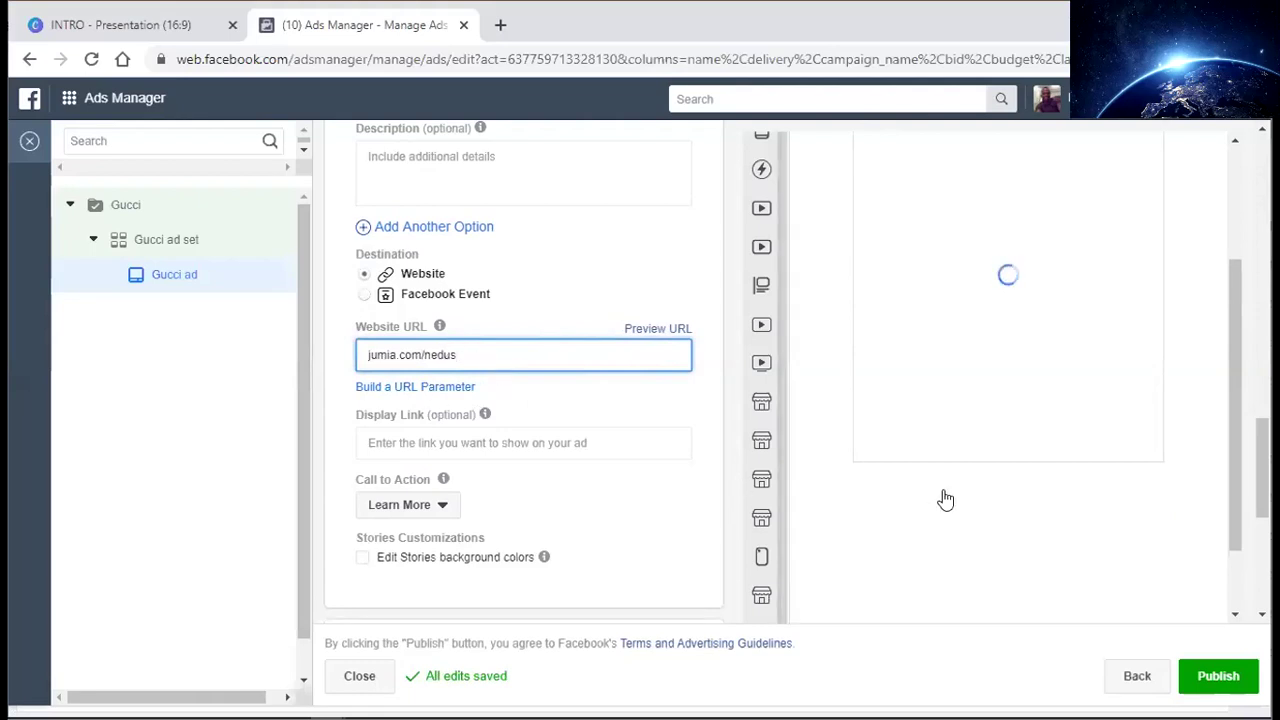
click(1092, 510)
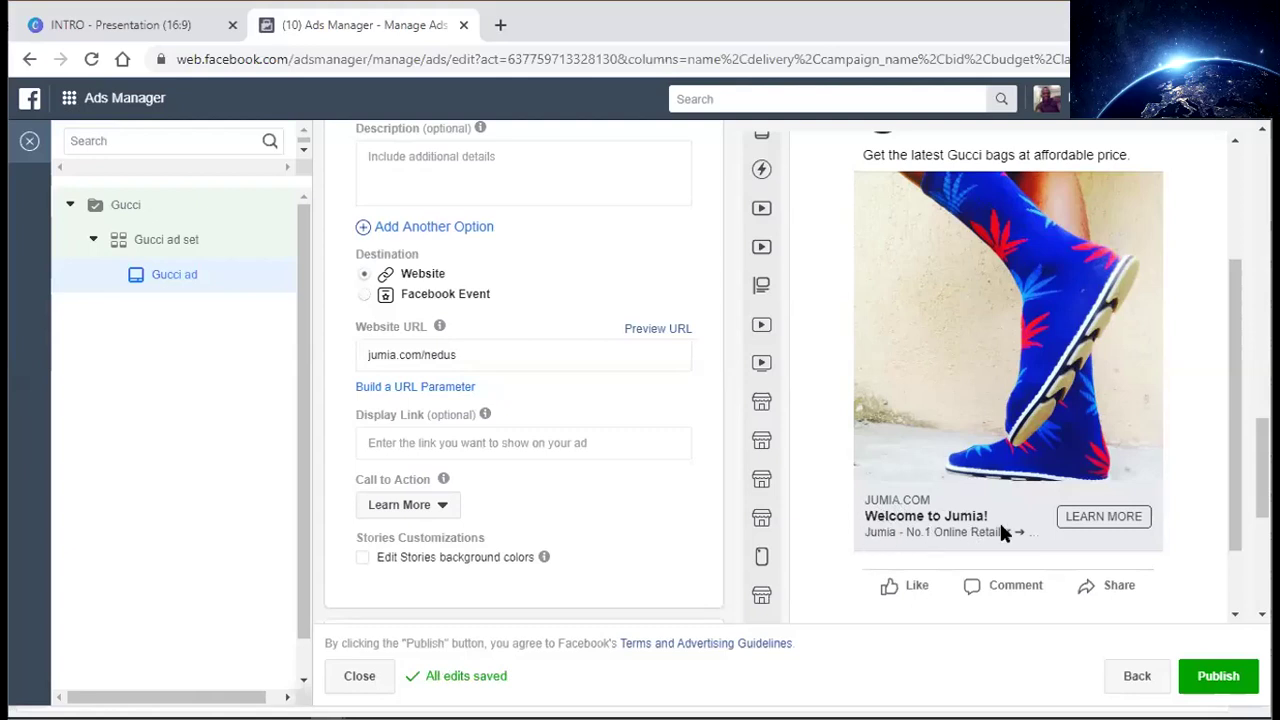
- Examine the ad's call-to-action choices and its conversion tracking options
mouse_move(462, 446)
mouse_move(356, 484)
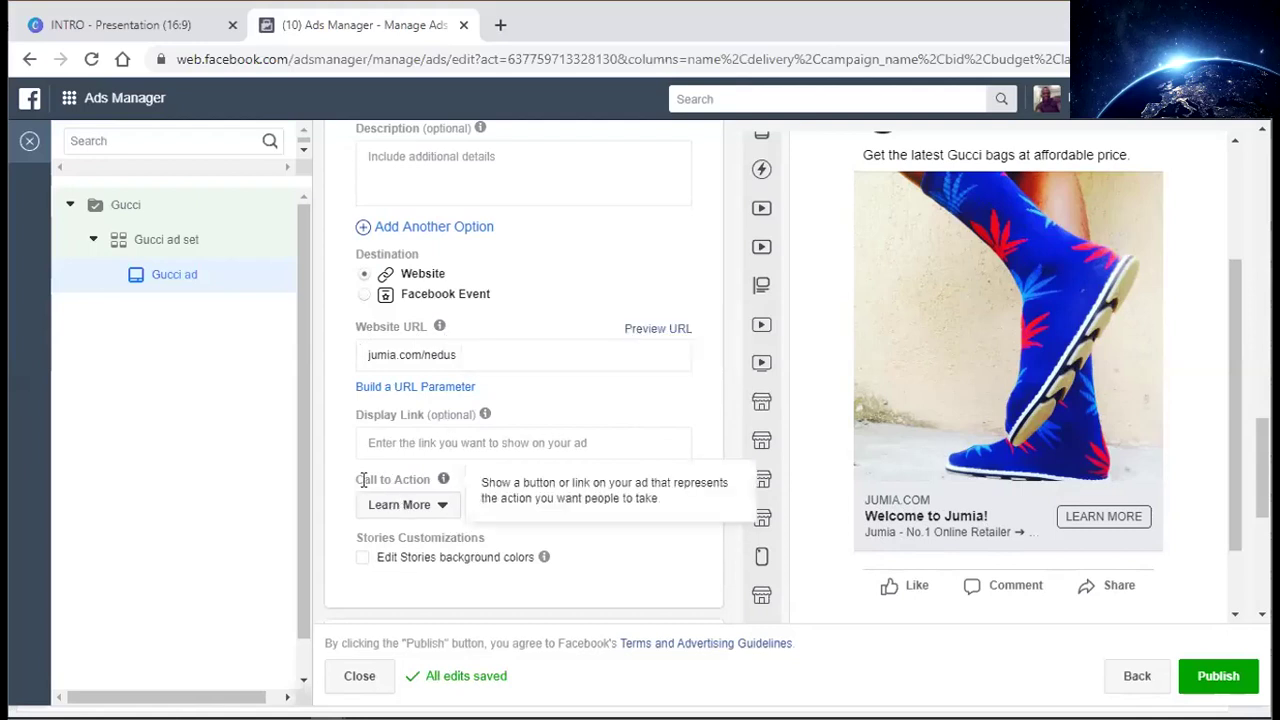
triple_click(393, 476)
click(444, 508)
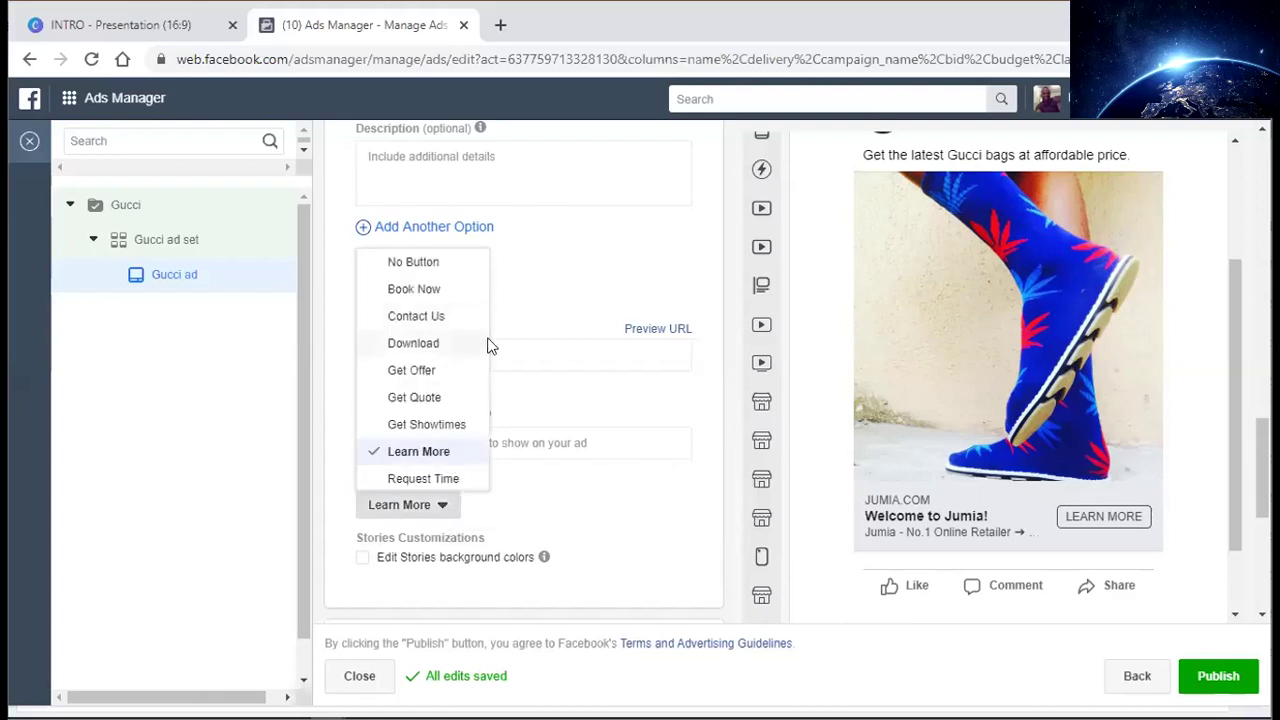
drag(483, 370, 474, 486)
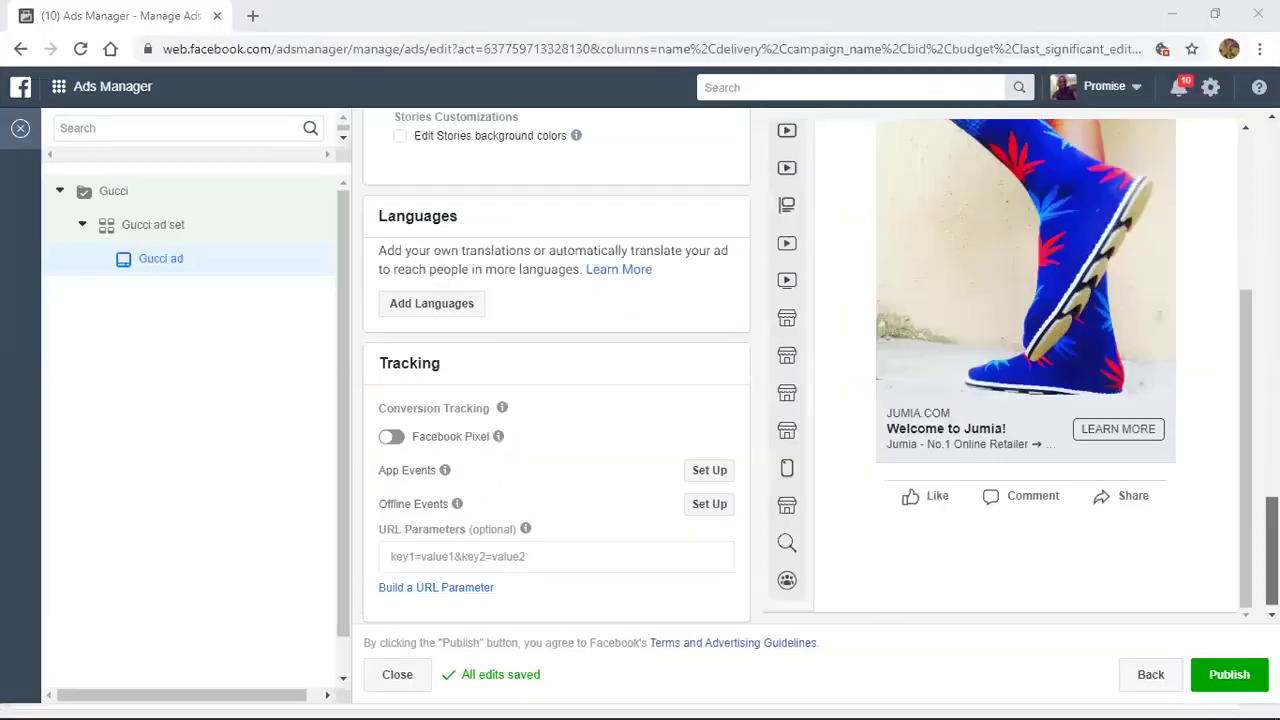
scroll(447, 427, down, 1)
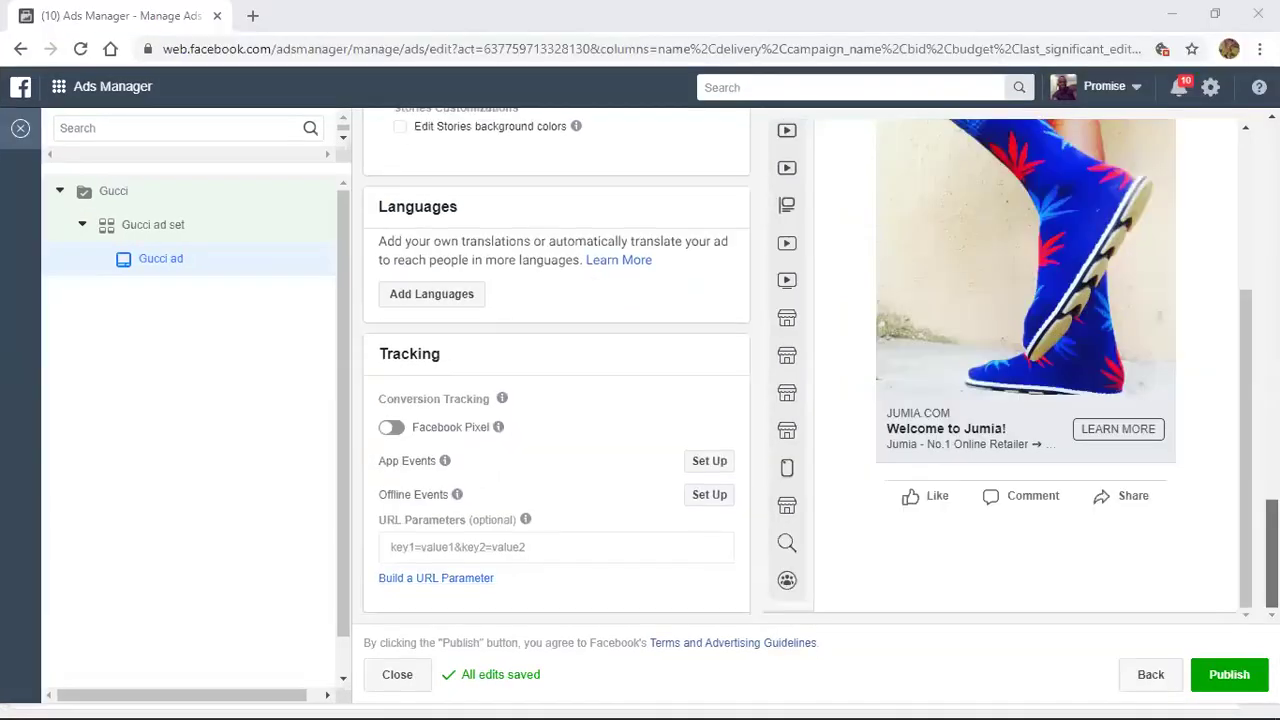
mouse_move(445, 460)
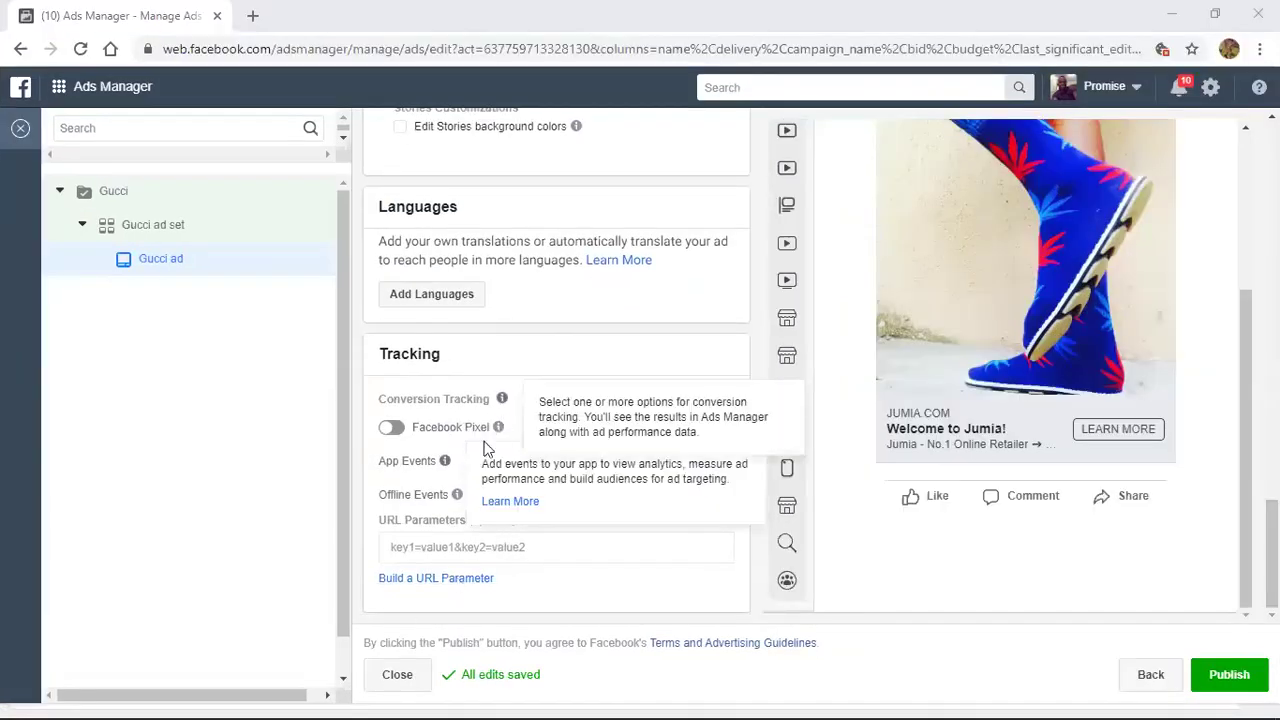